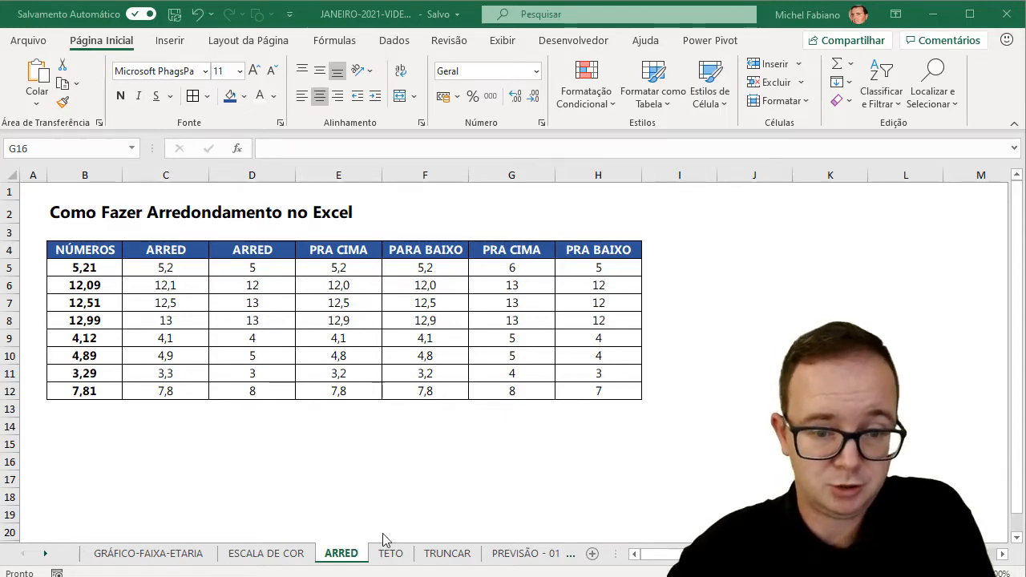
Look over the TETO and TRUNCAR sheets, and return to the ARRED sheet.
left_click(392, 557)
left_click(390, 555)
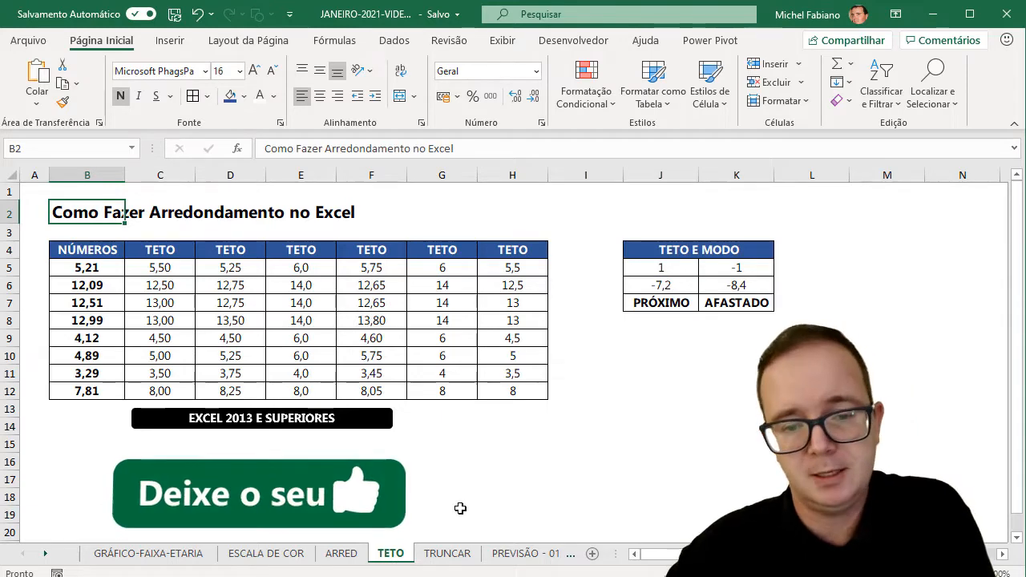
left_click(441, 555)
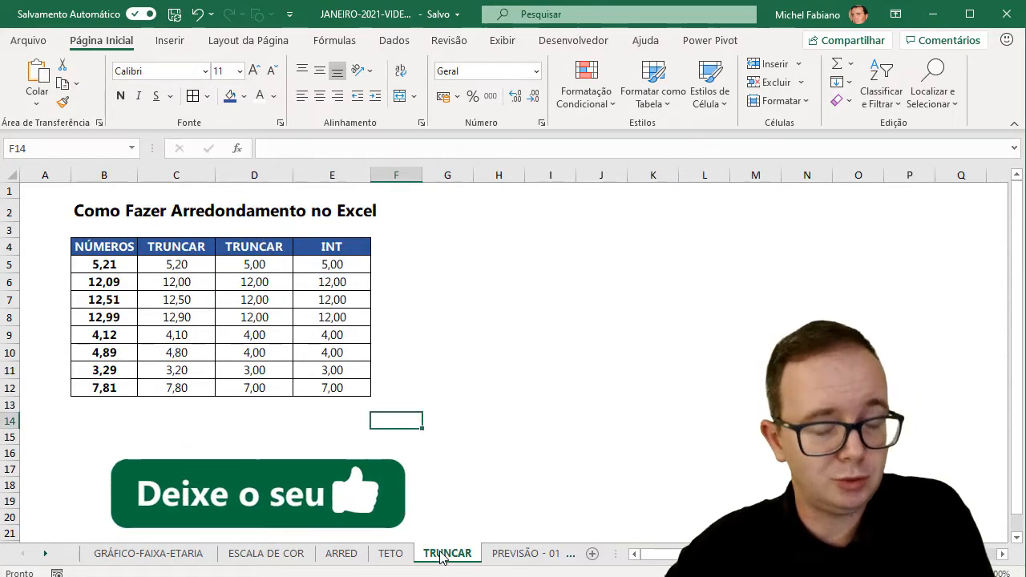
left_click(340, 553)
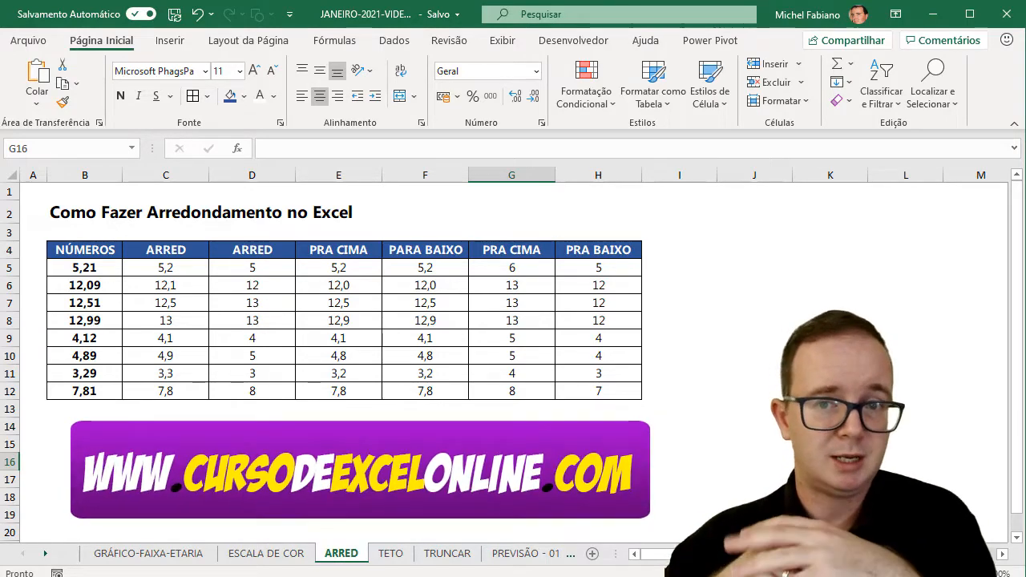
Inspect the ARRED formula in cell C5 and leave it without changes.
left_click(163, 265)
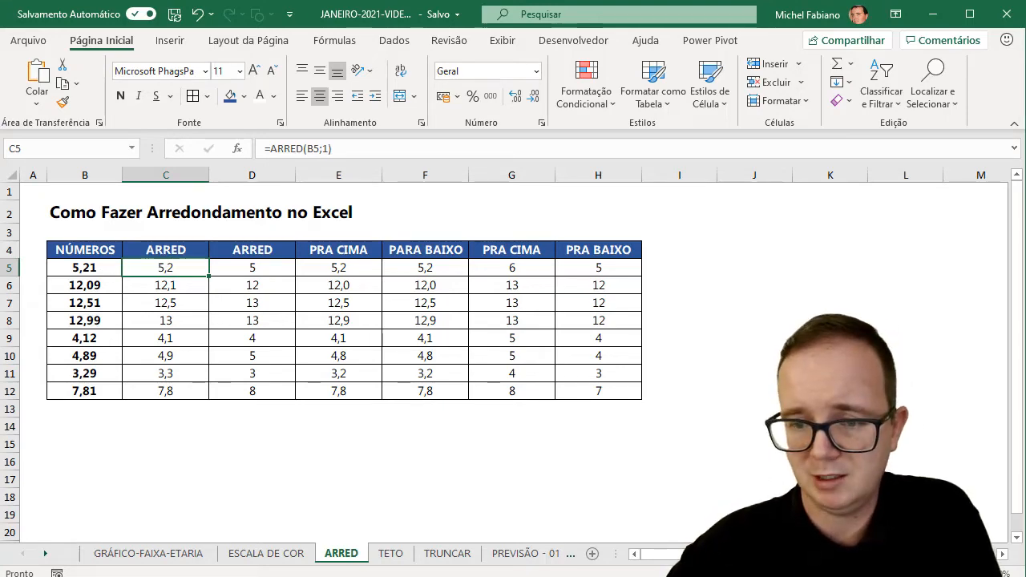
scroll(451, 394, "up", 2)
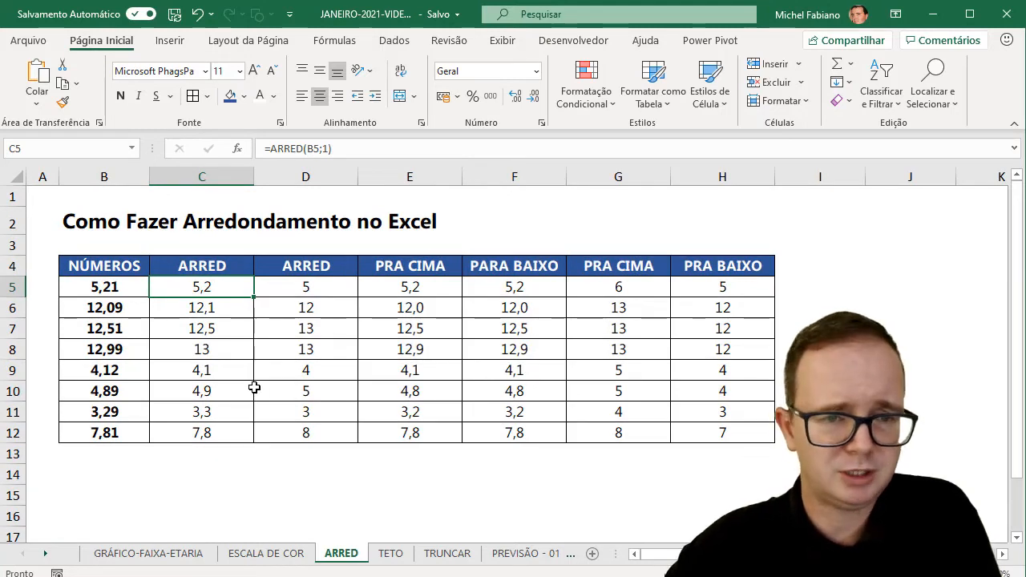
double_click(230, 283)
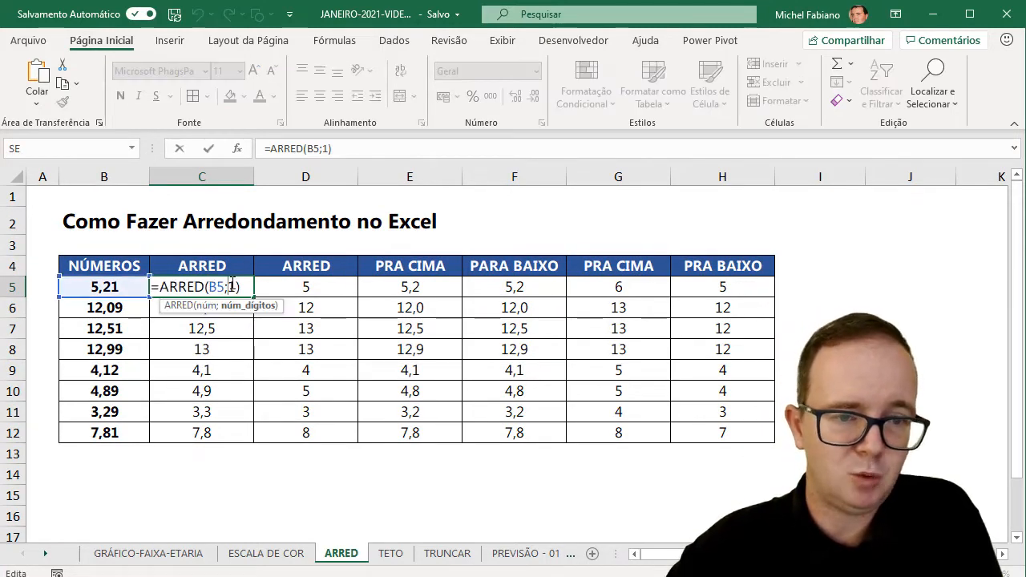
left_click(244, 286)
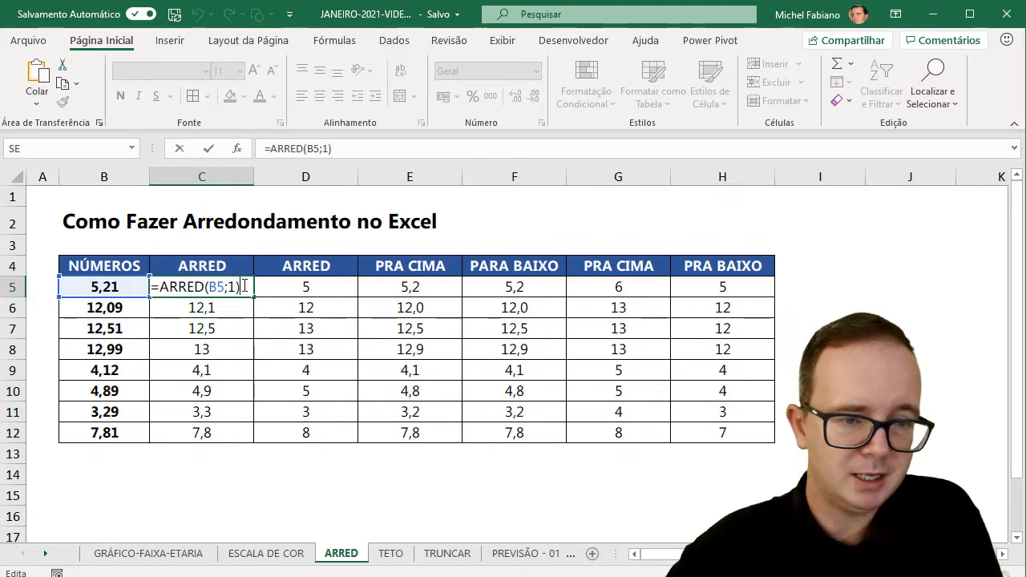
key("Escape")
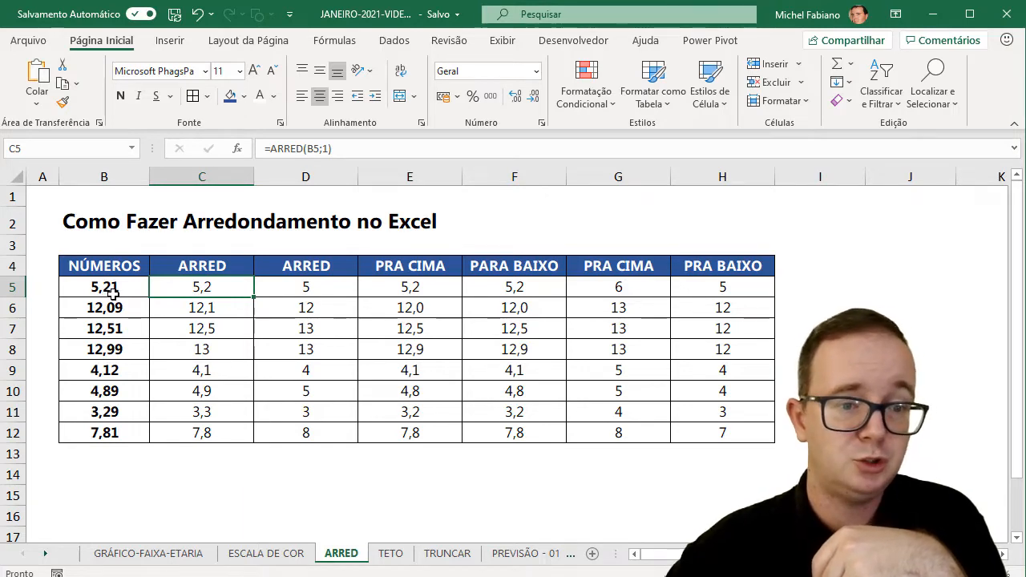
Set the number in cell B7 to 12,59.
left_click(120, 331)
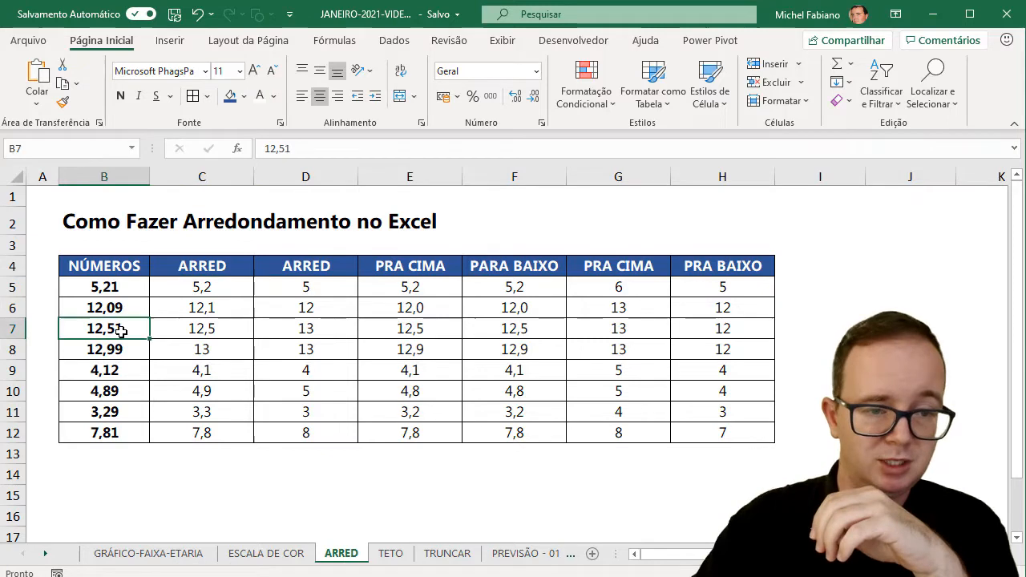
left_click(308, 150)
key("BackSpace")
type("9")
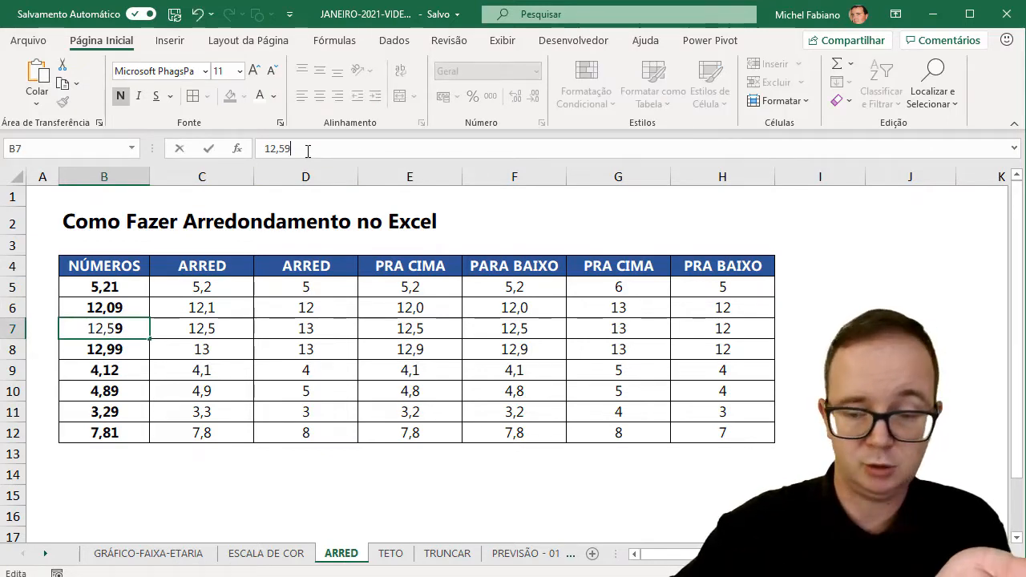
key("Return")
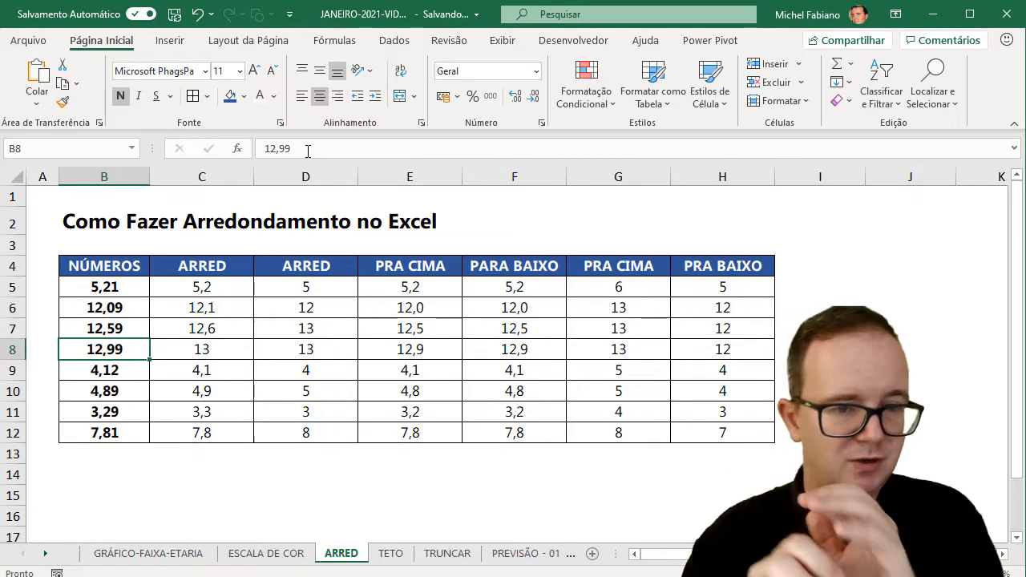
Clear C5:C12 and rebuild the column with =ARRED(B5;1), filled down from C5 to C12.
left_click_drag(201, 285, 194, 433)
key("Delete")
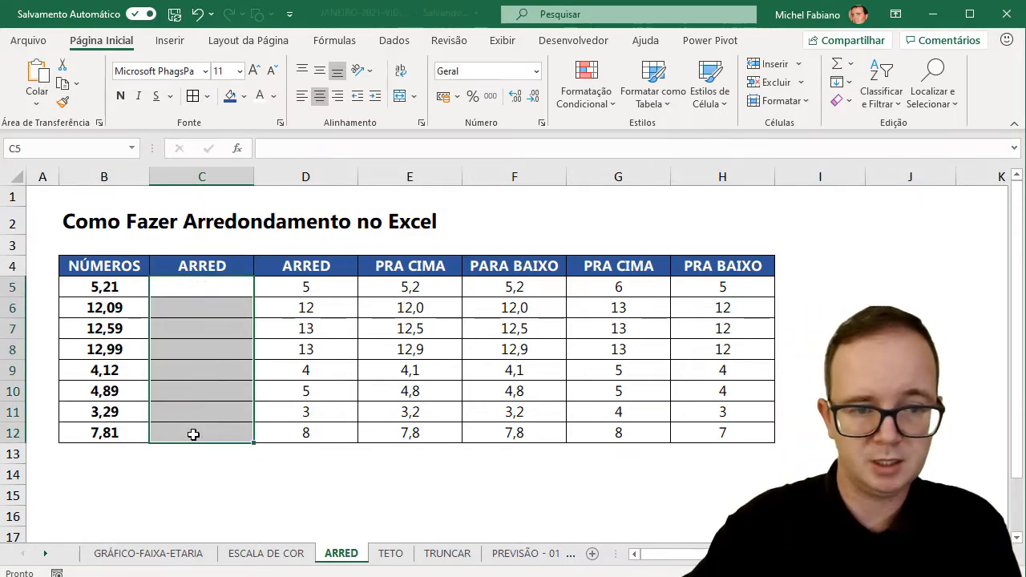
left_click(222, 283)
type("=a")
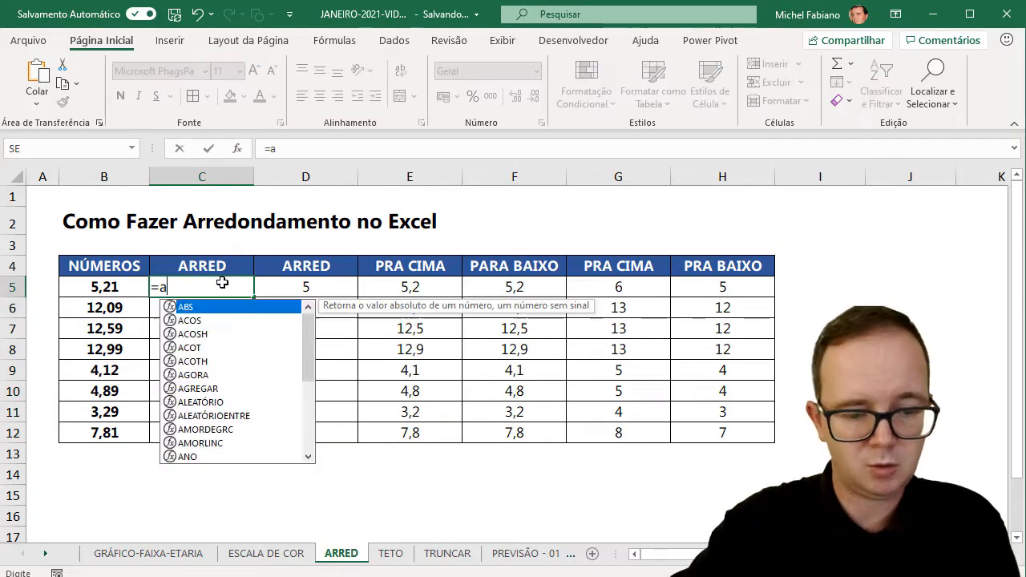
type("rred(")
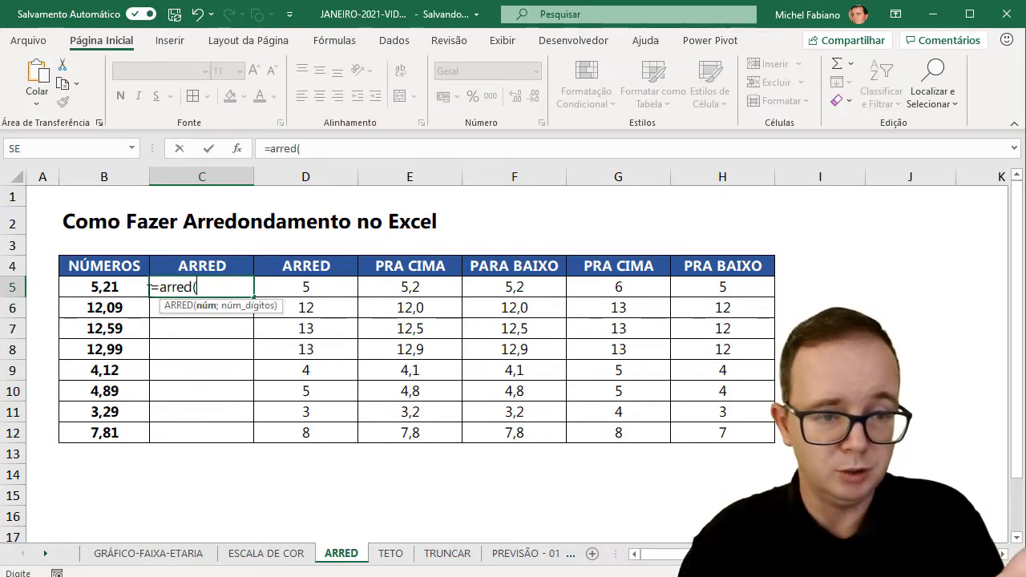
left_click(125, 290)
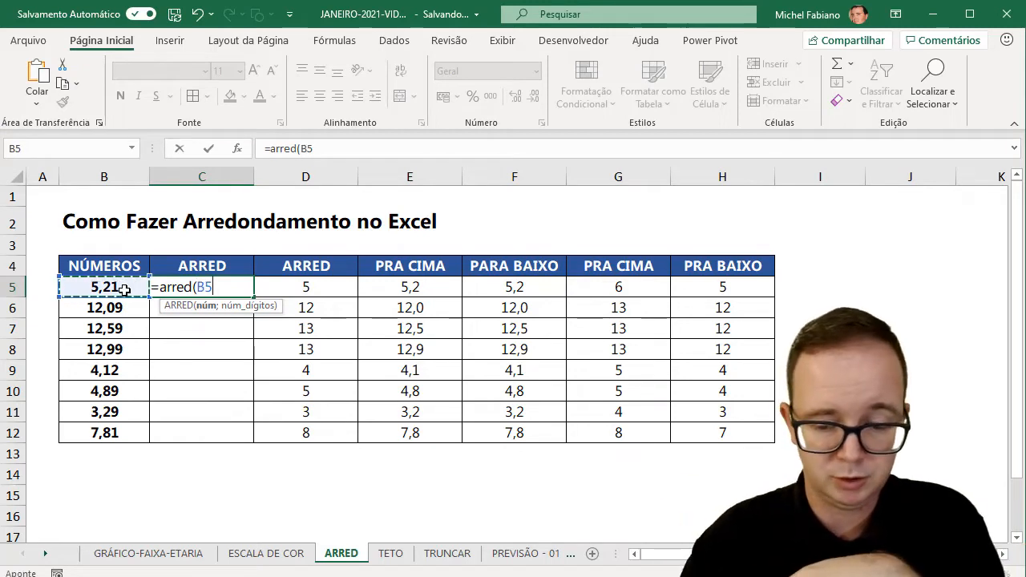
type(";")
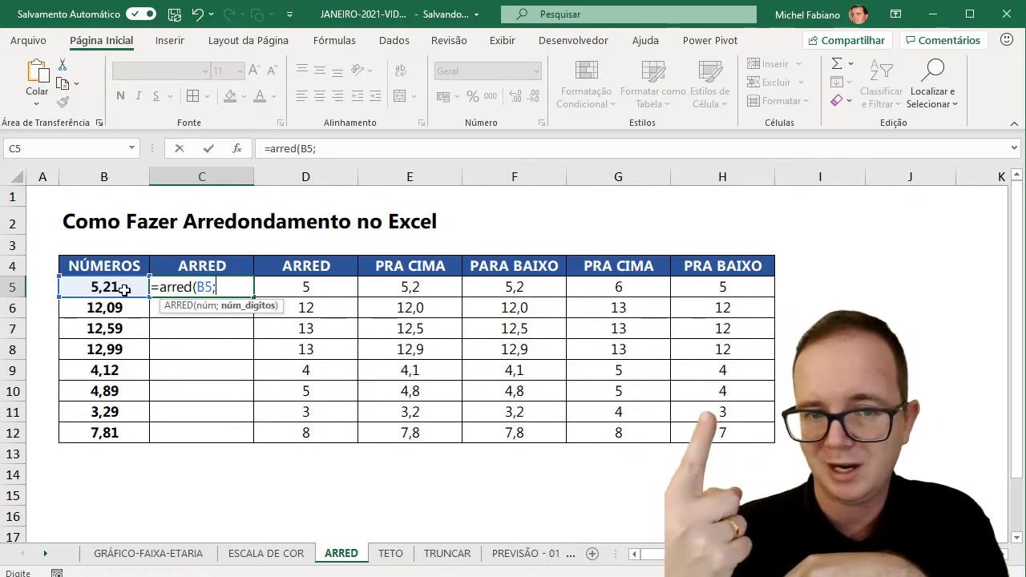
type("1")
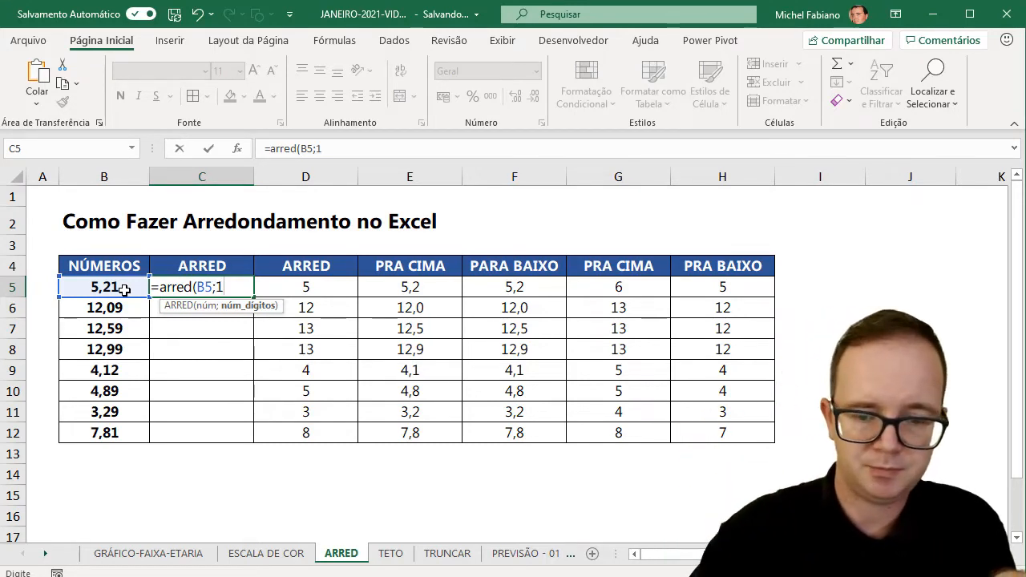
type(")")
key("Return")
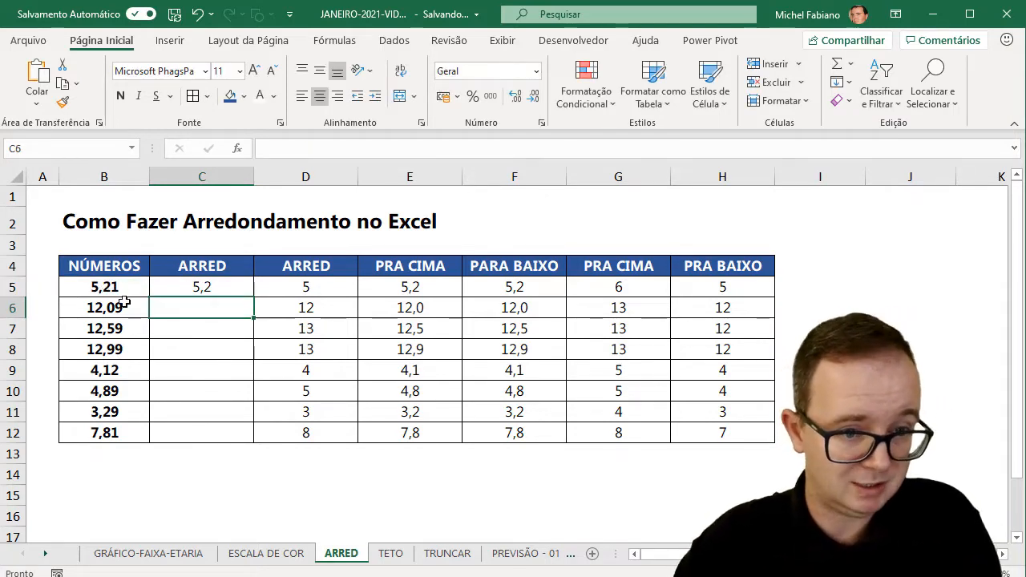
left_click(245, 288)
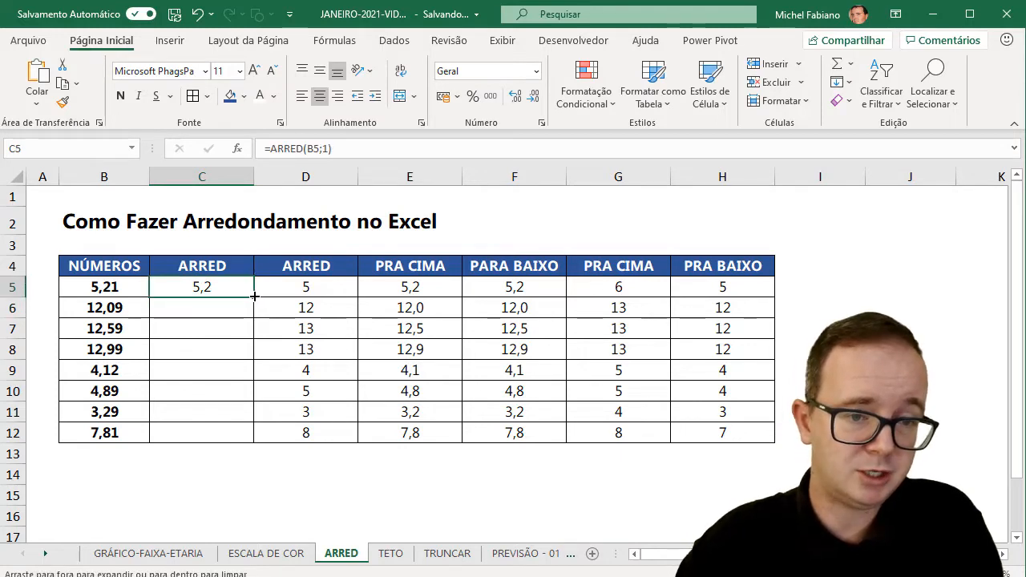
double_click(254, 297)
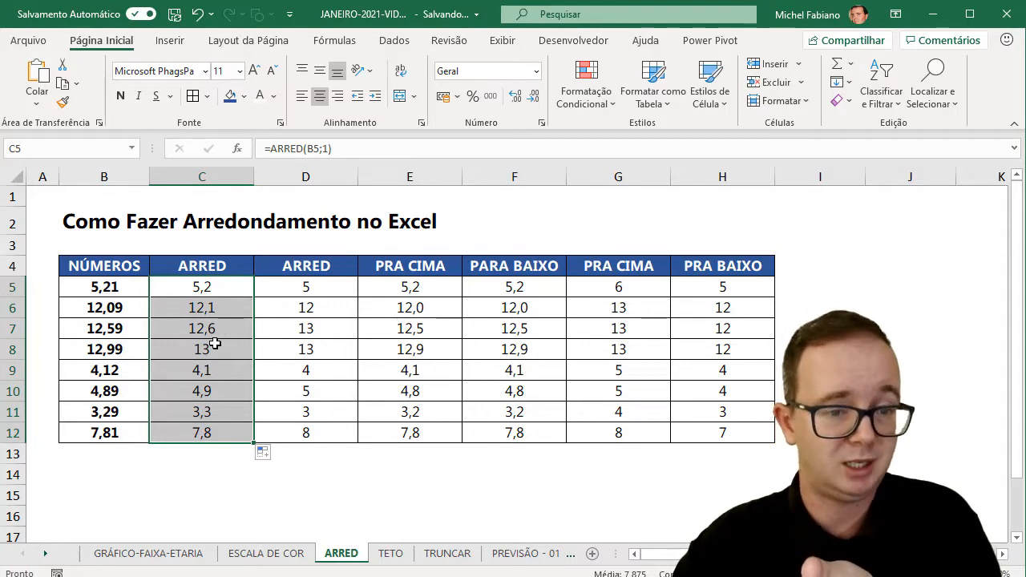
Set the number in cell B9 to 4,19.
left_click(126, 371)
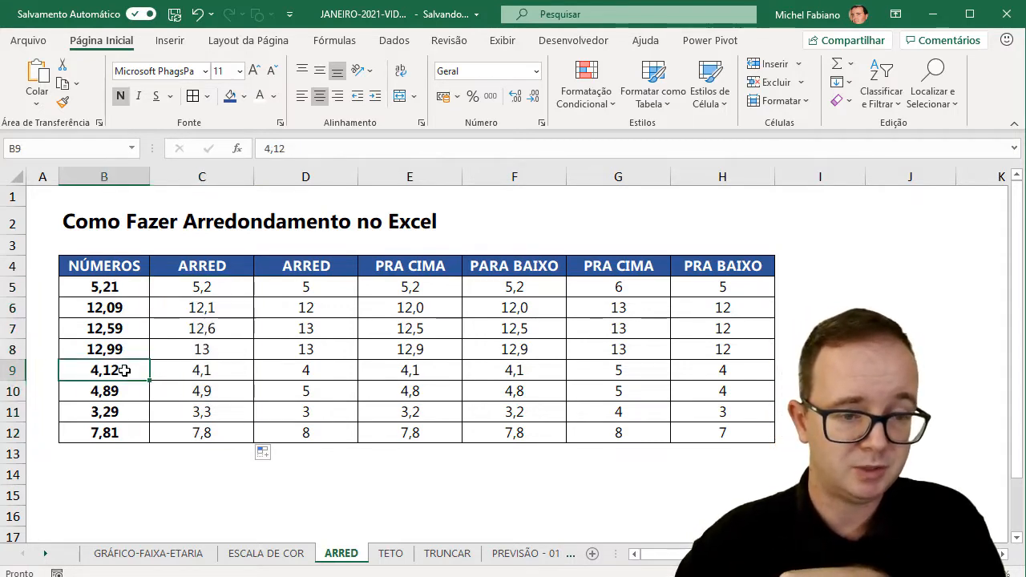
double_click(126, 371)
key("BackSpace")
type("9")
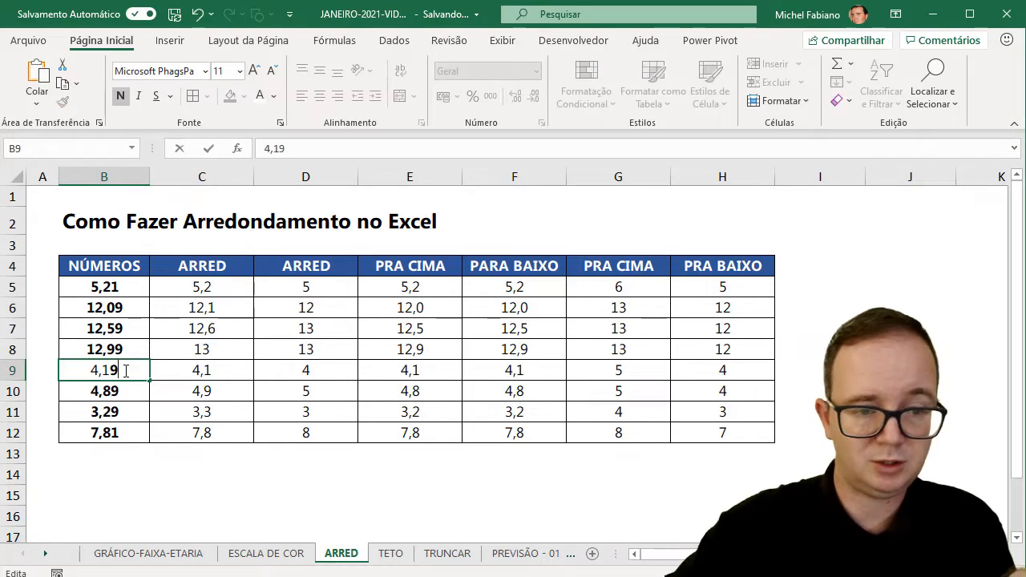
key("Return")
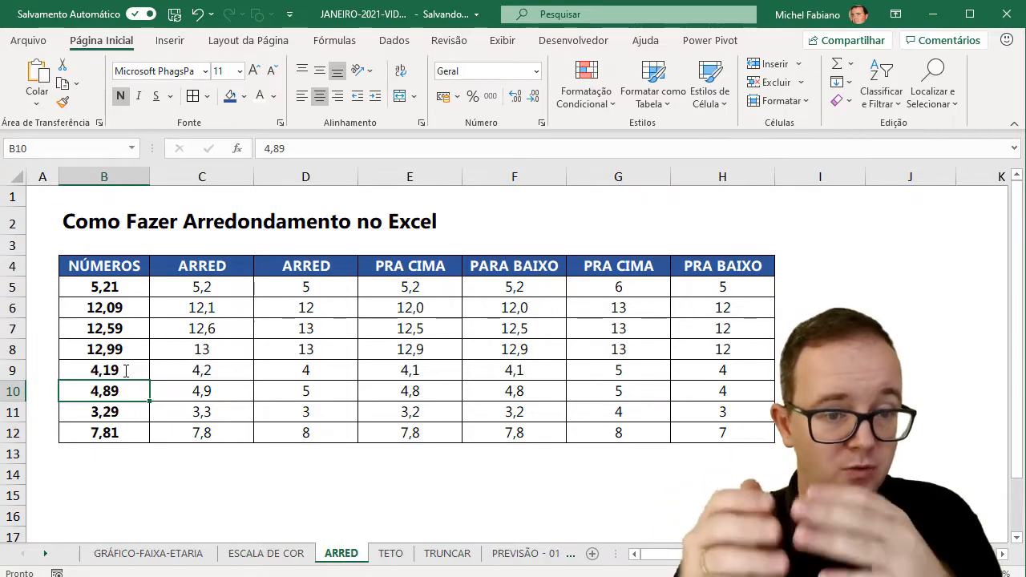
Compare the ARRED formulas in C5 and D5 and review the rounded results in D5:D12.
left_click(323, 287)
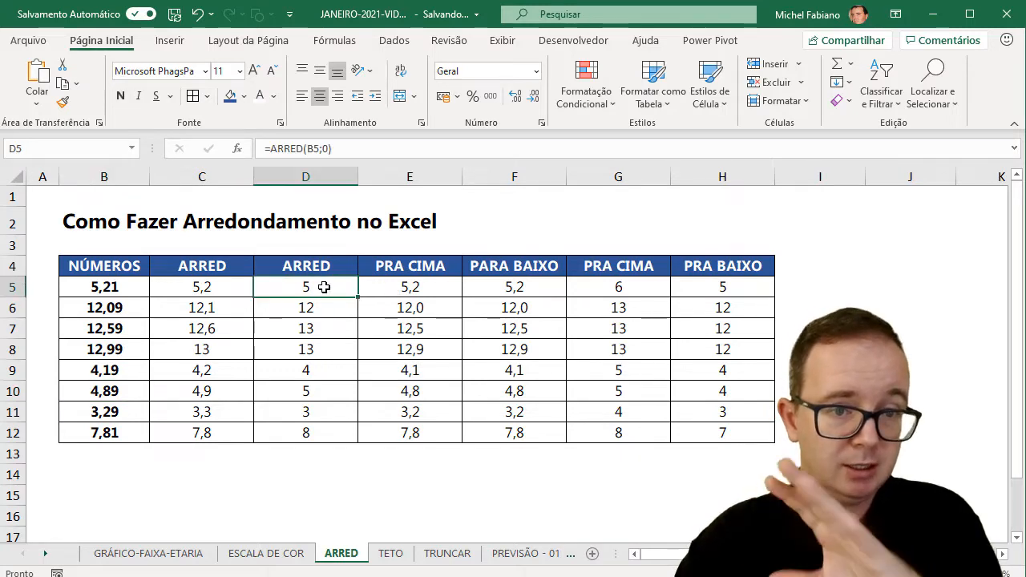
left_click(222, 290)
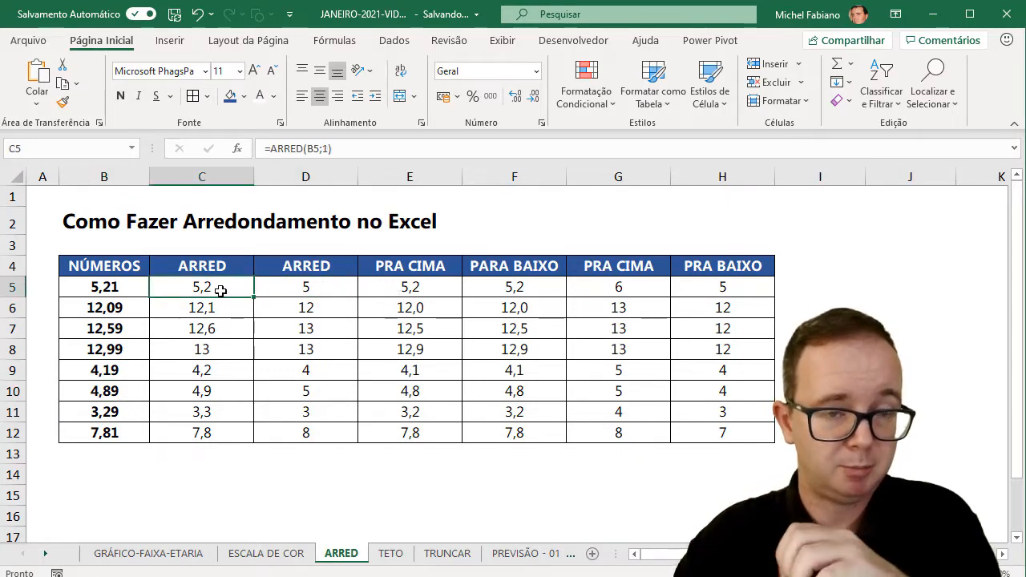
left_click(300, 287)
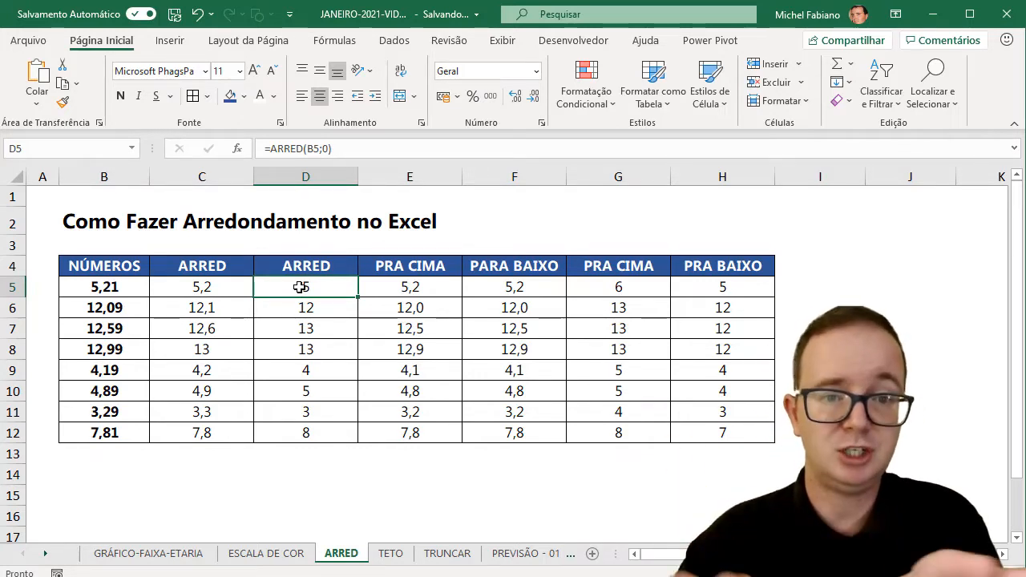
left_click_drag(321, 288, 313, 441)
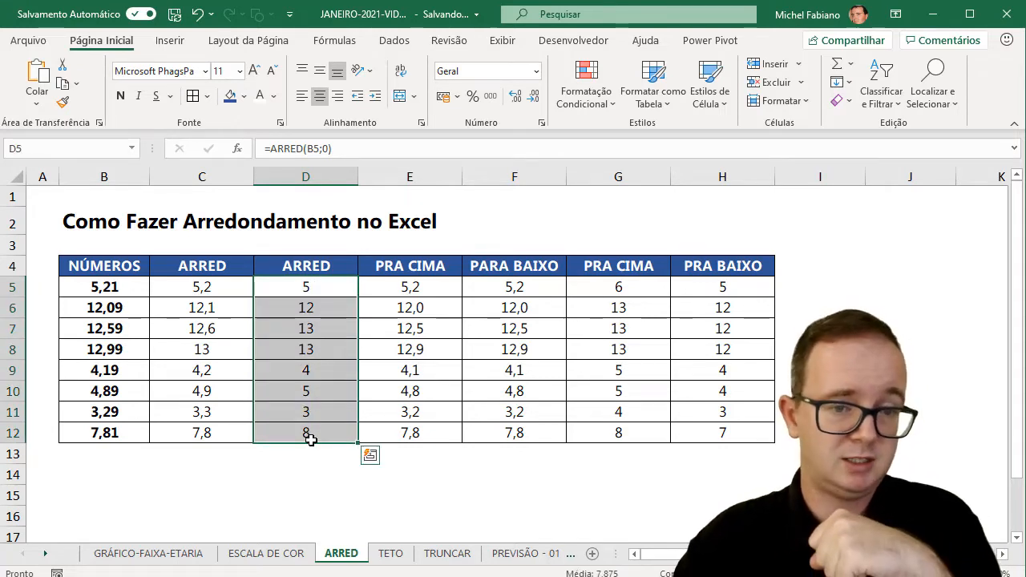
left_click(335, 288)
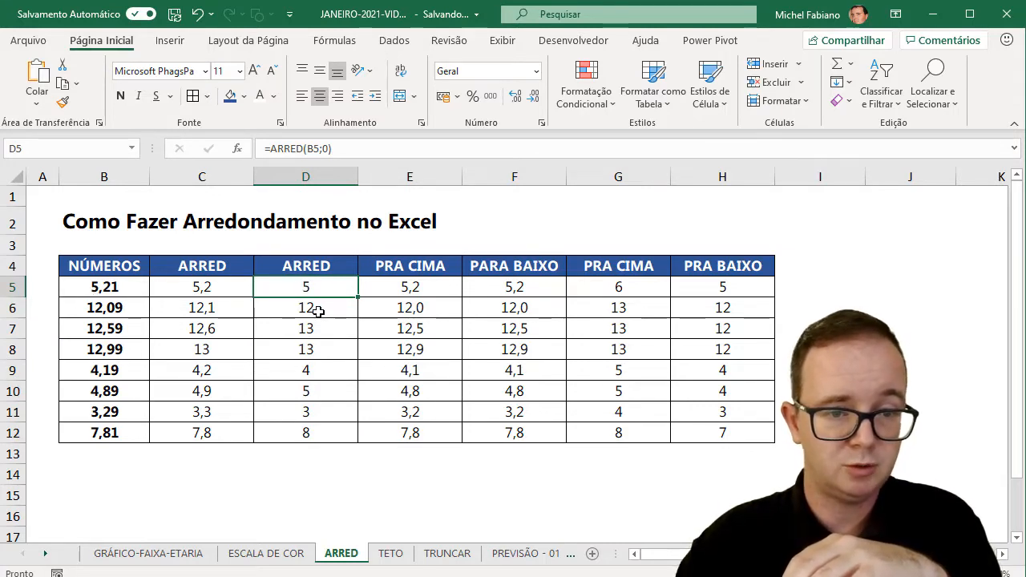
Set the number in cell B7 to 12,49.
left_click(120, 334)
double_click(119, 330)
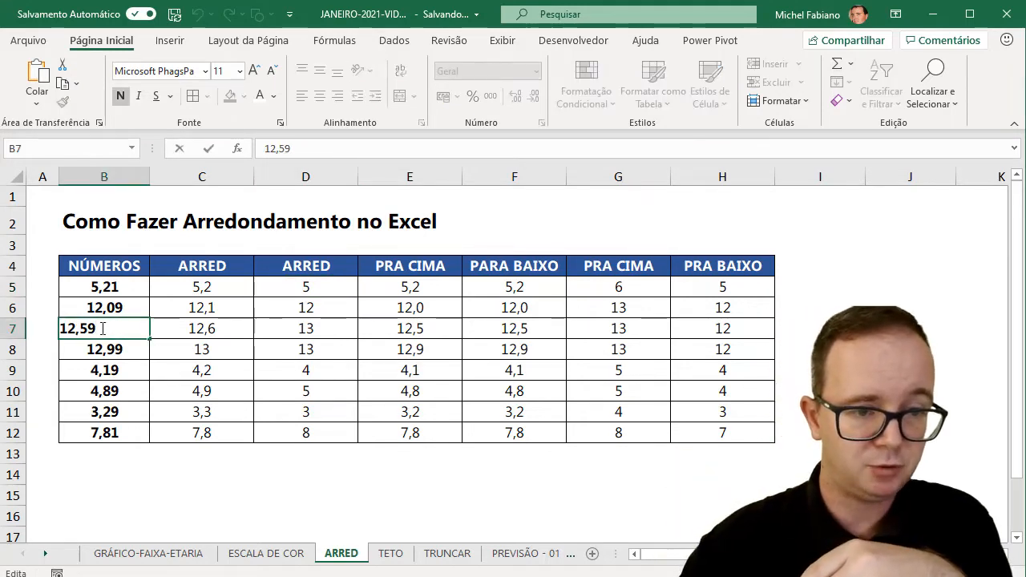
key("BackSpace")
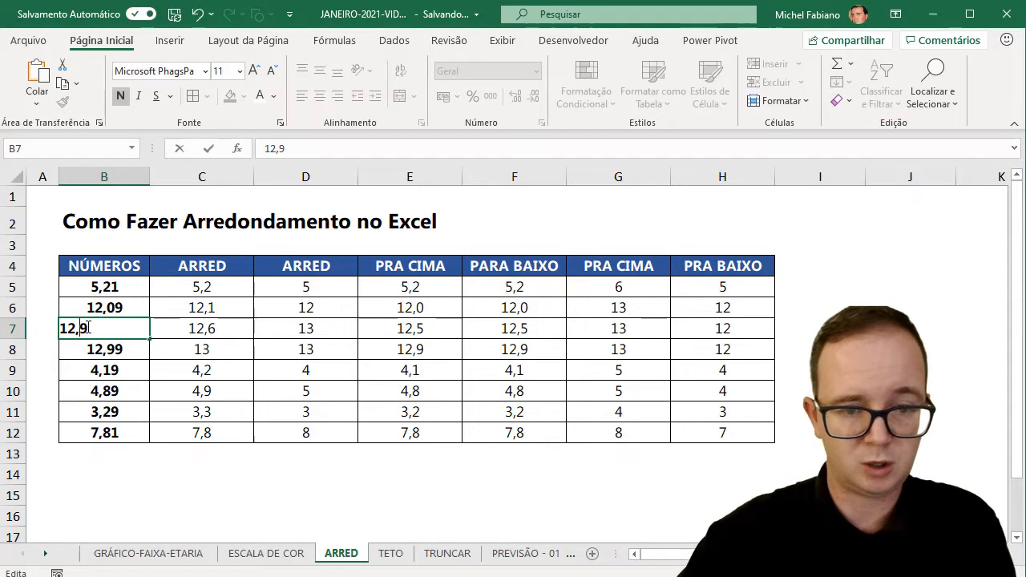
type("4")
key("Return")
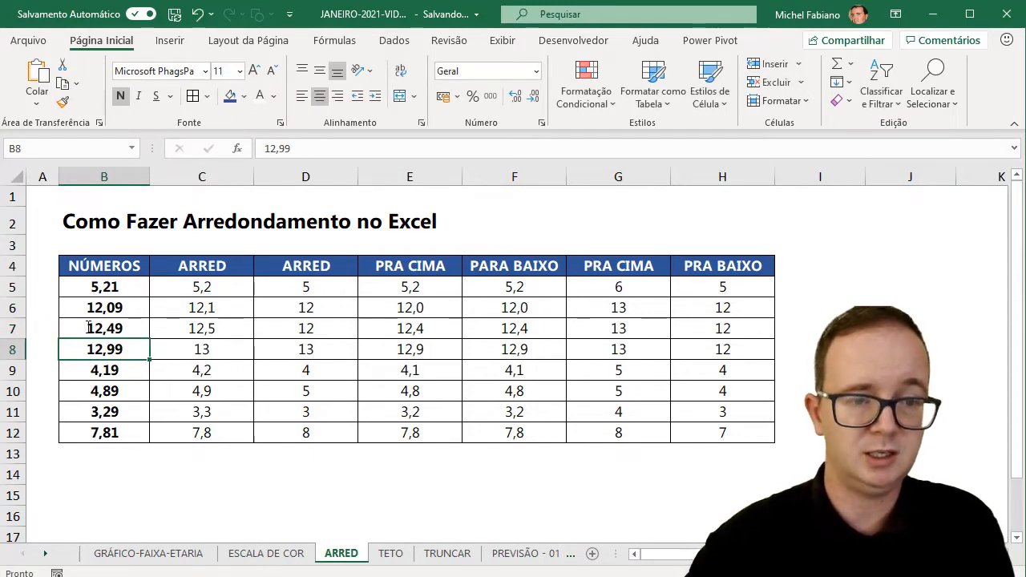
Set the number in cell B7 to 12,51 and select the formula cell D5.
double_click(121, 330)
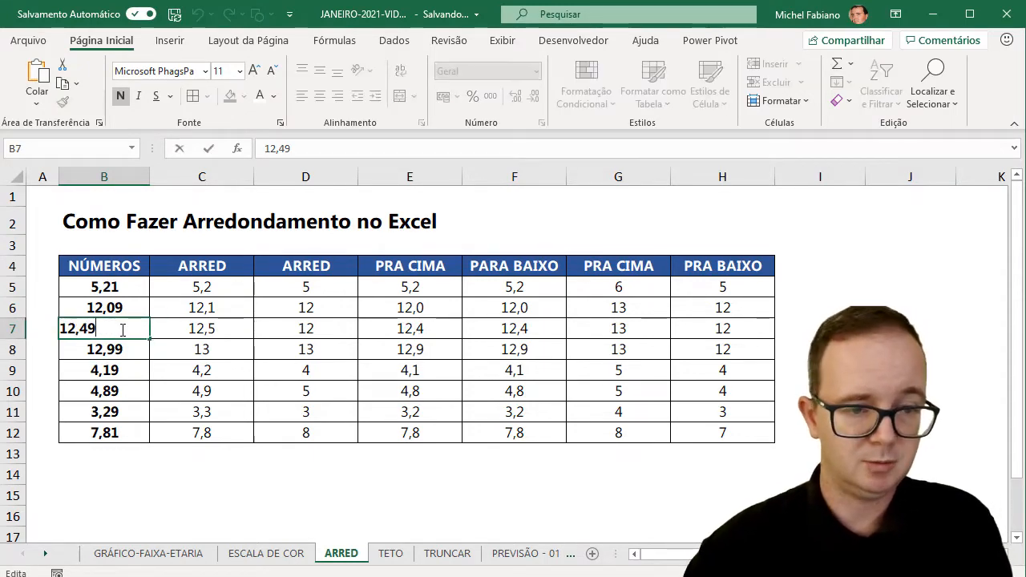
key("BackSpace")
key("BackSpace")
type("51")
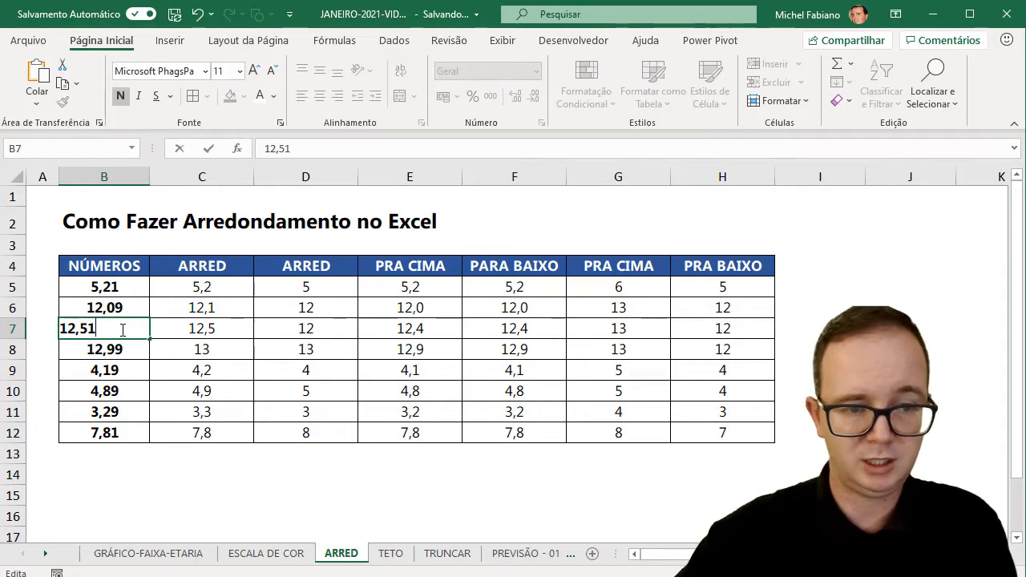
key("Return")
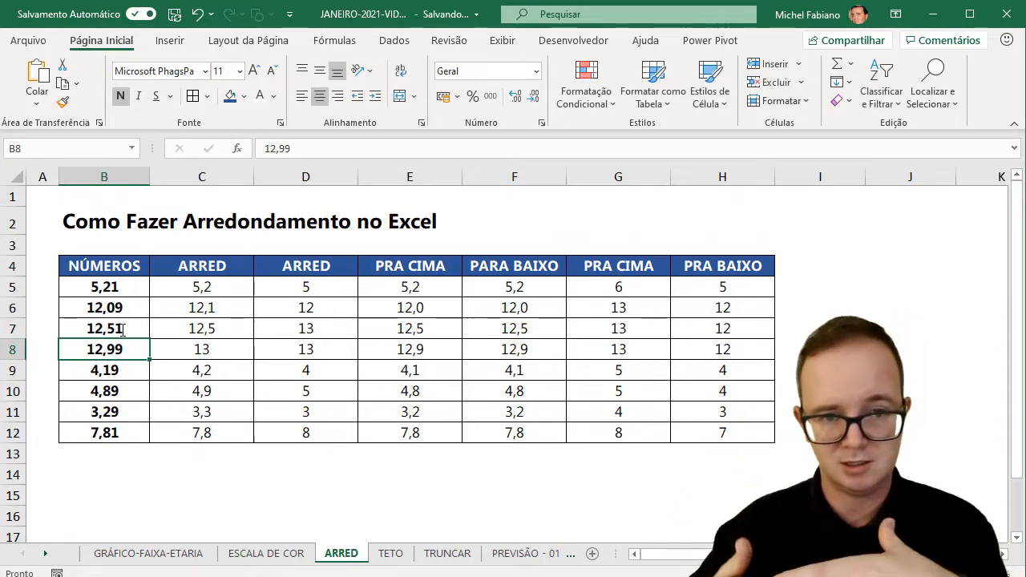
left_click(345, 292)
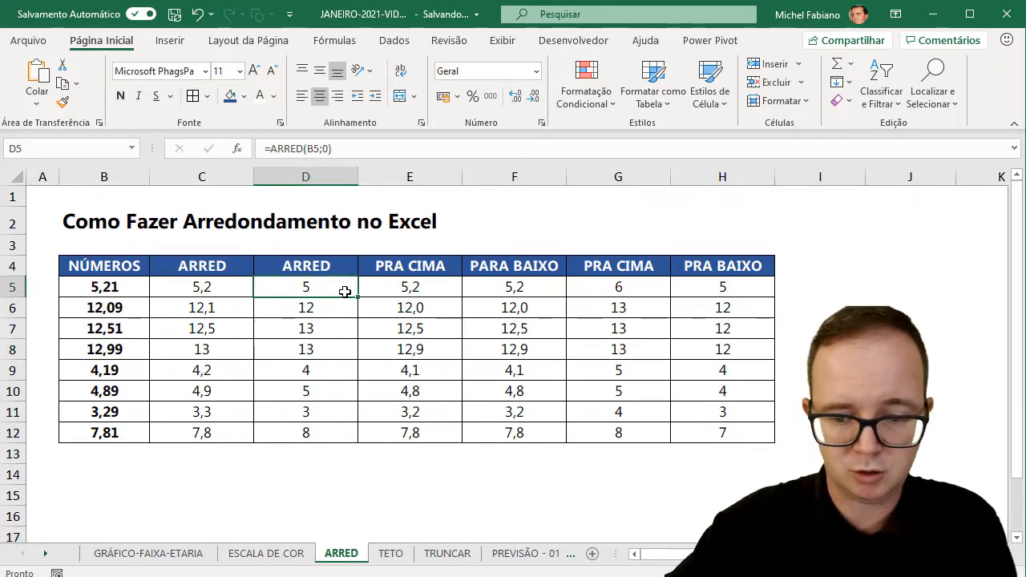
Clear the existing ARRED formulas from D5:D12.
left_click_drag(344, 292, 334, 441)
key("Delete")
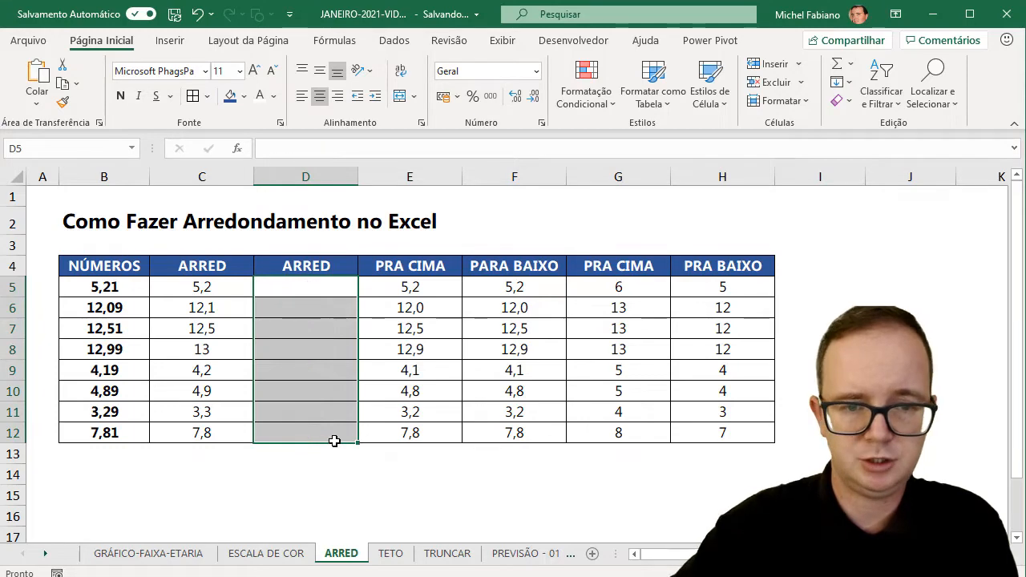
left_click_drag(313, 289, 316, 282)
Enter =ARRED(B5;0) in cell D5 and fill the formula down to D12.
left_click(315, 282)
type("=a")
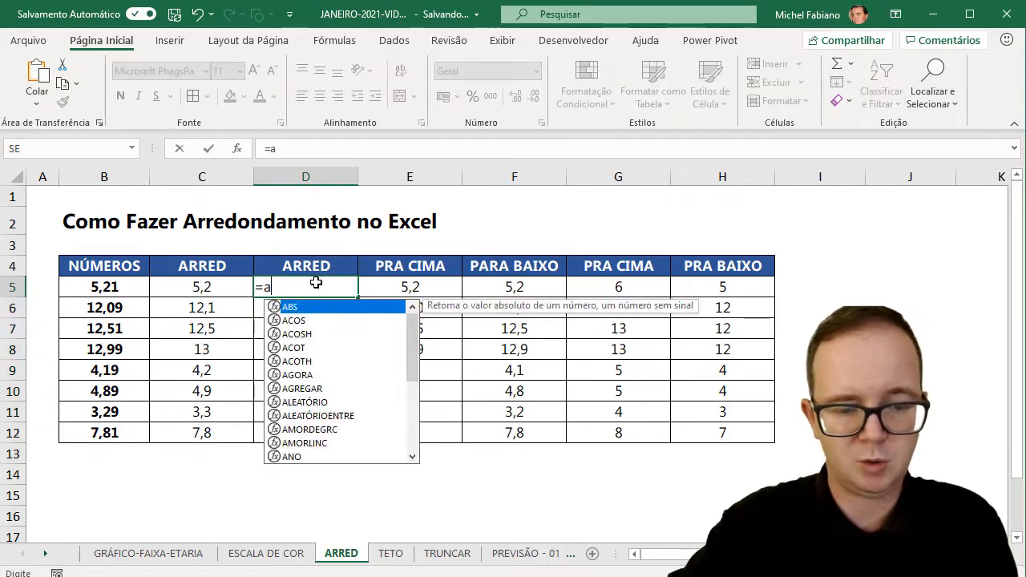
type("rred(")
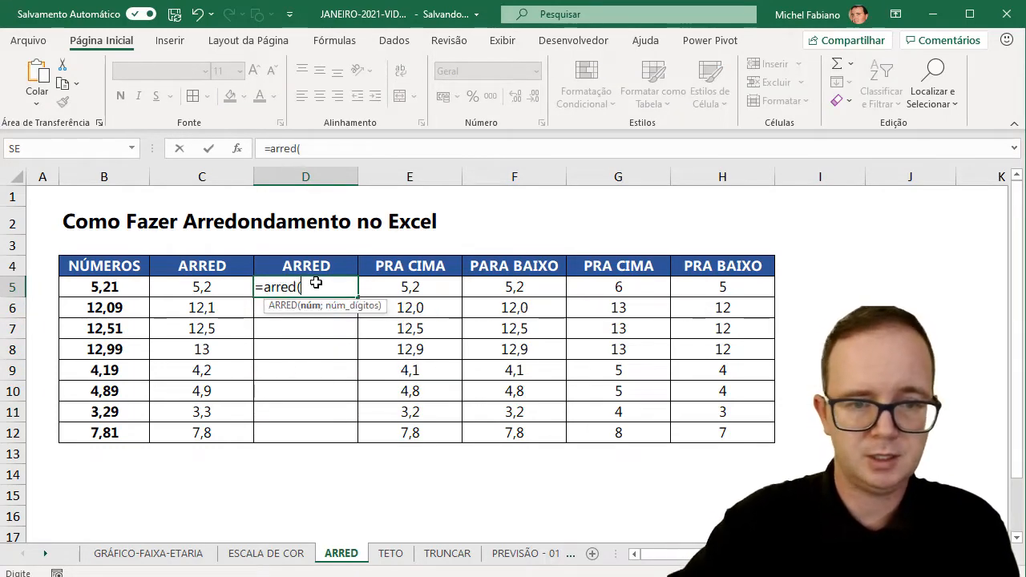
left_click(122, 286)
type(";")
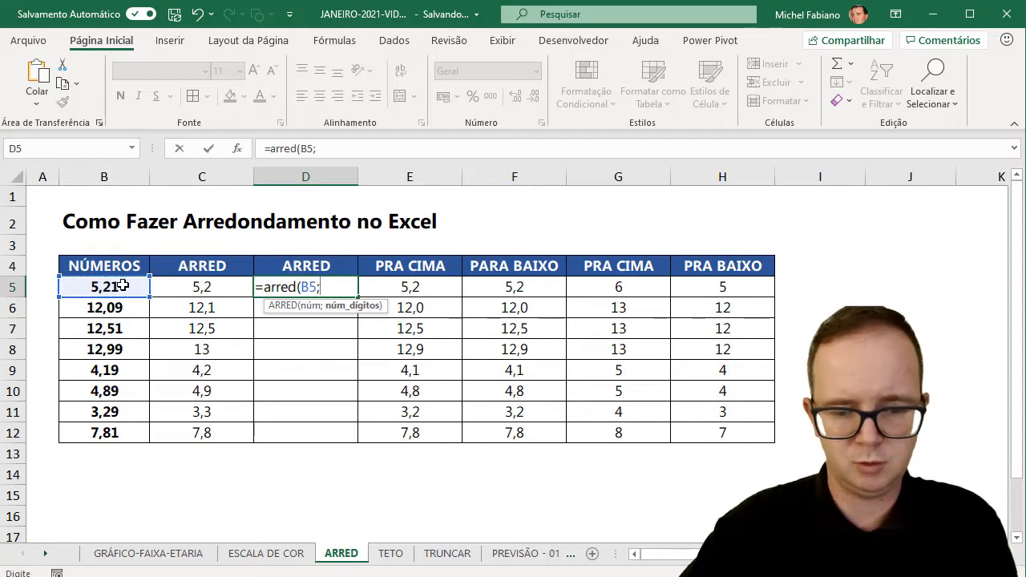
type("0)")
key("Return")
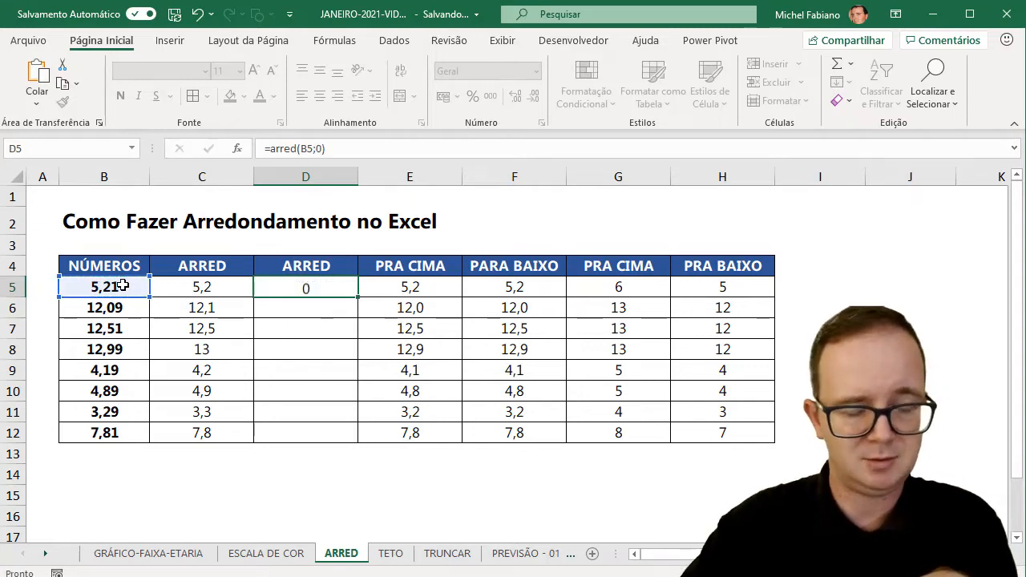
left_click(311, 285)
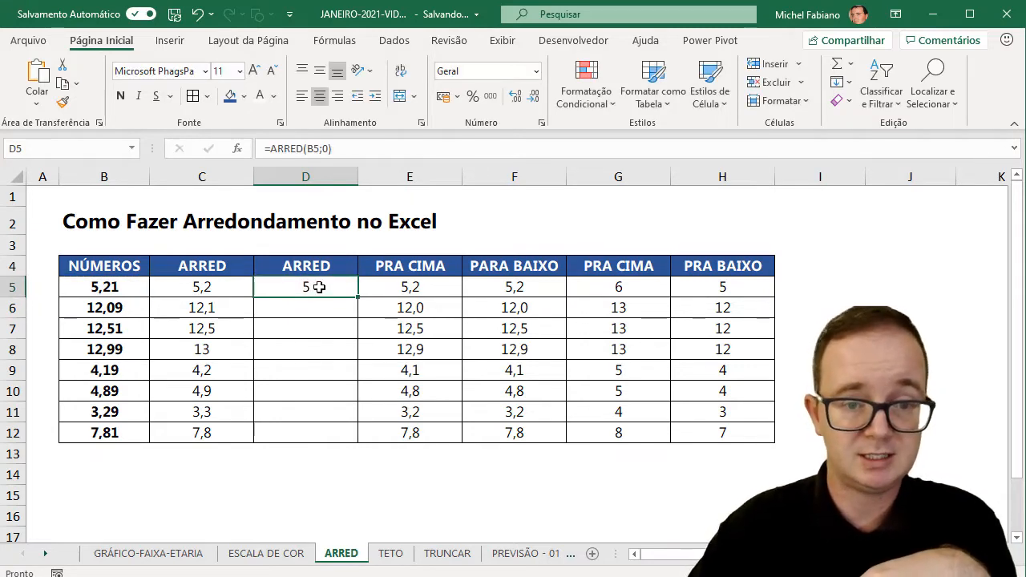
double_click(357, 298)
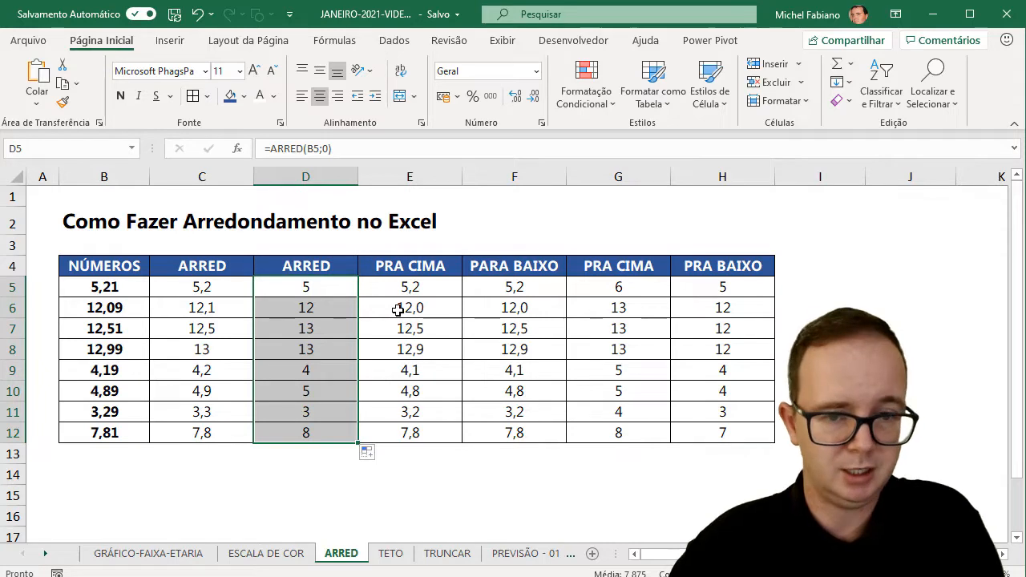
Clear the rounding formulas from E5:F12 and check the formulas in G5 and H5.
left_click(422, 293)
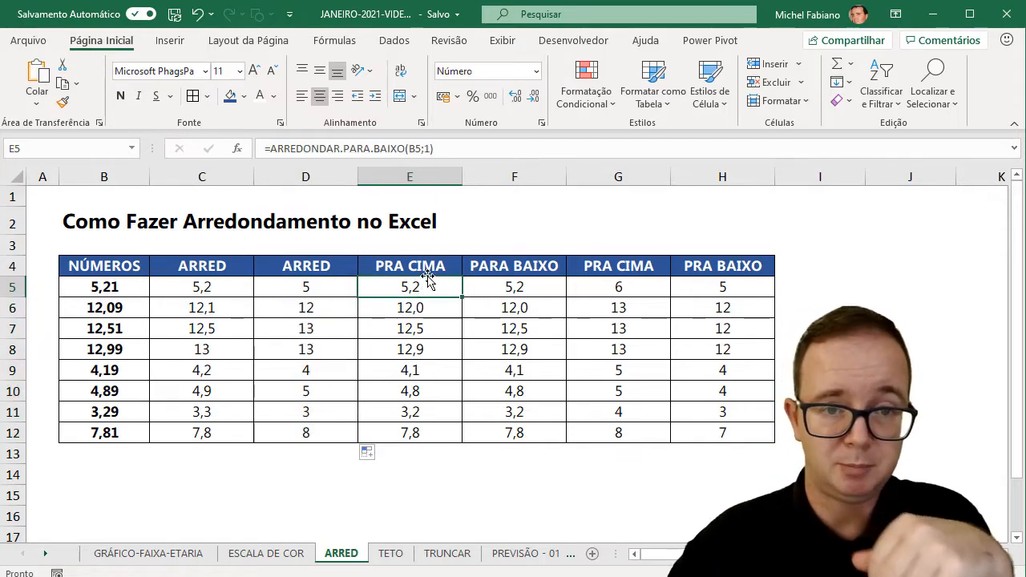
left_click(502, 282)
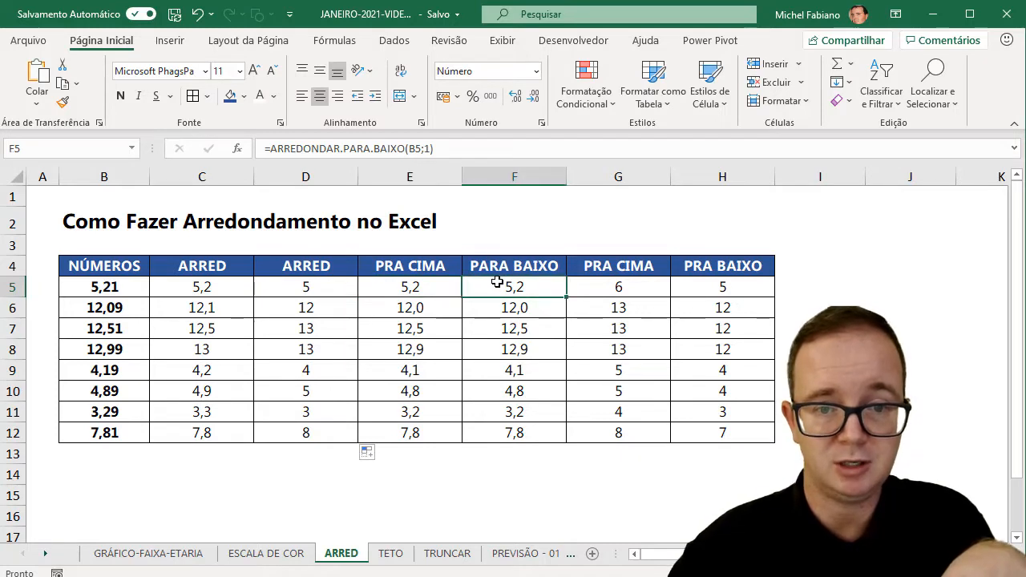
left_click(442, 285)
left_click_drag(442, 285, 498, 433)
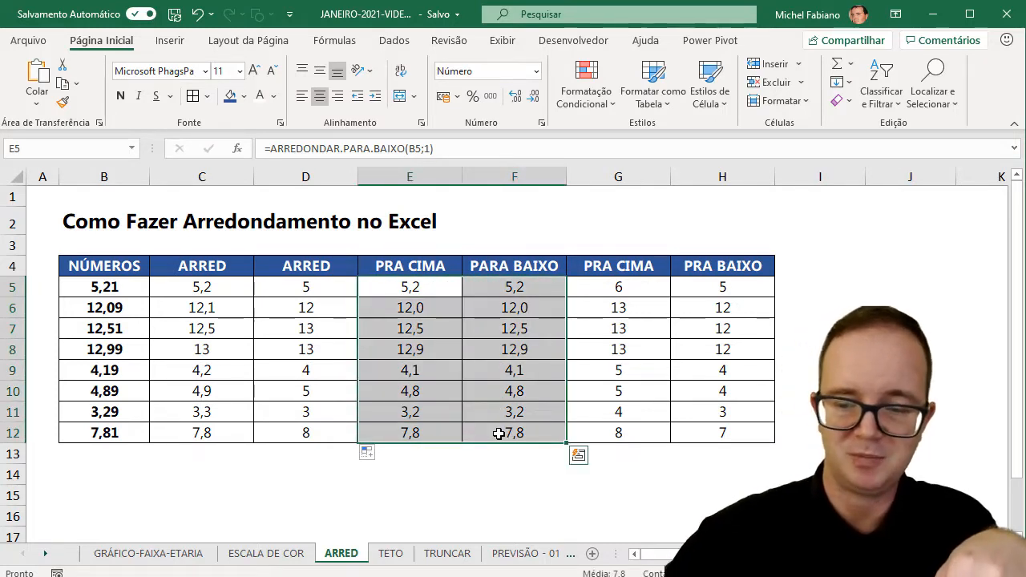
key("Delete")
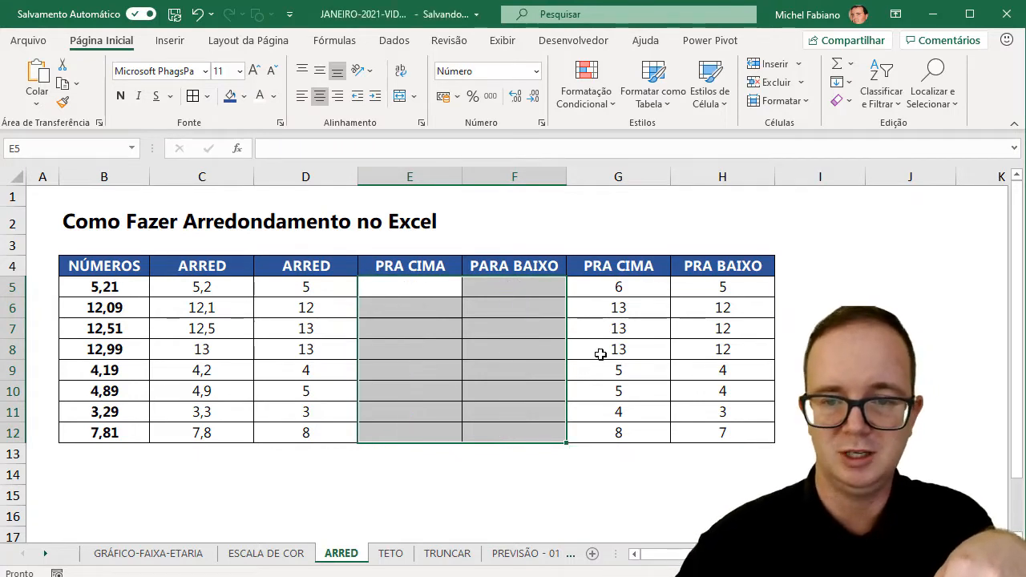
left_click(622, 290)
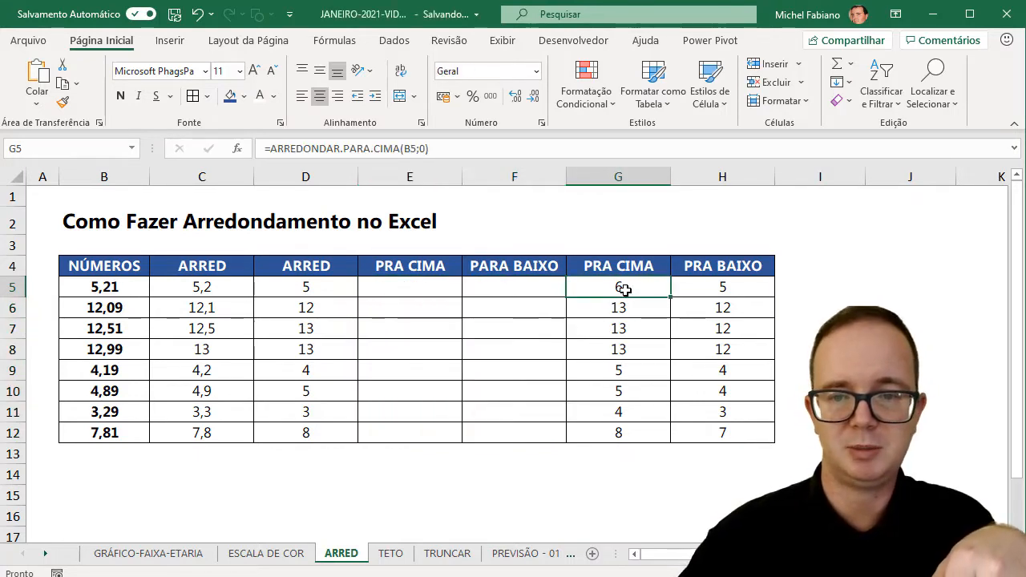
left_click(683, 289)
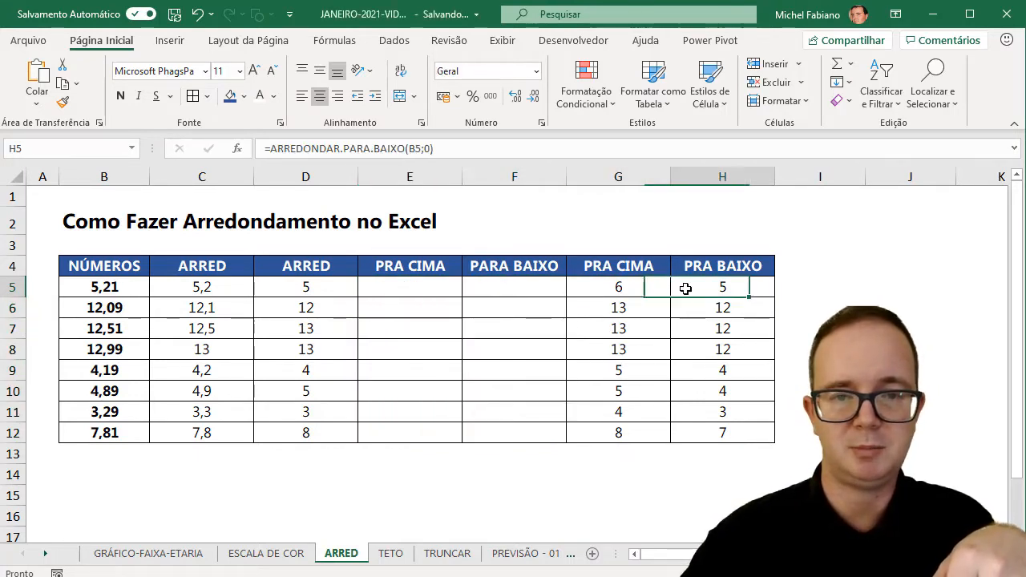
Enter =ARREDONDAR.PARA.CIMA(B5;1) in cell E5 and fill the formula down to E12.
left_click(445, 289)
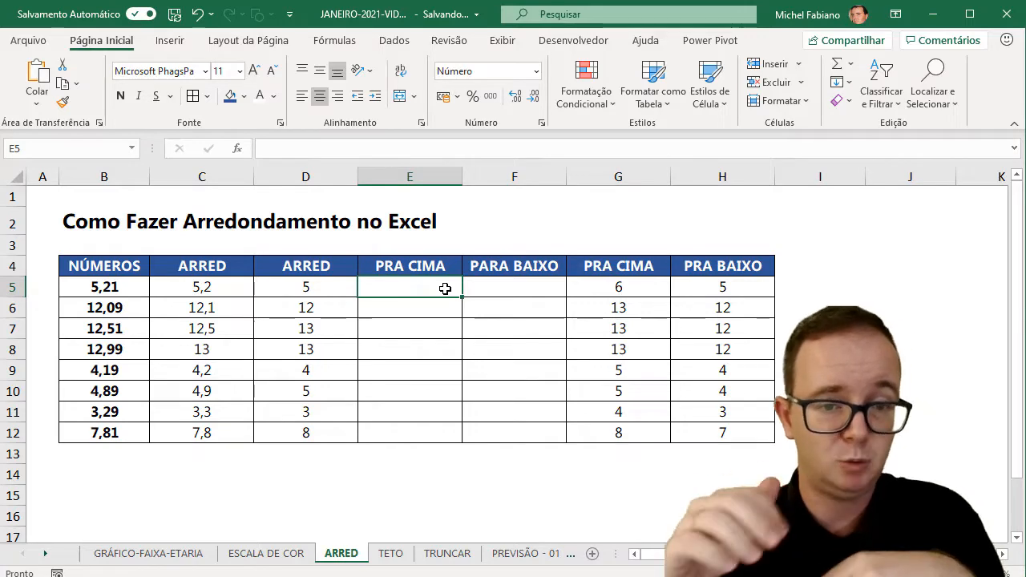
type("=arre")
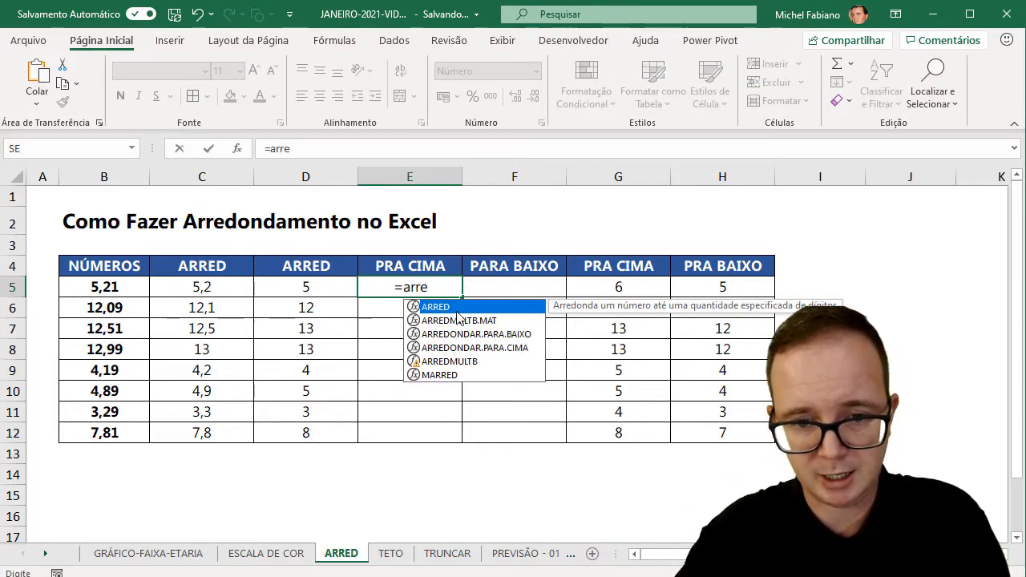
double_click(475, 347)
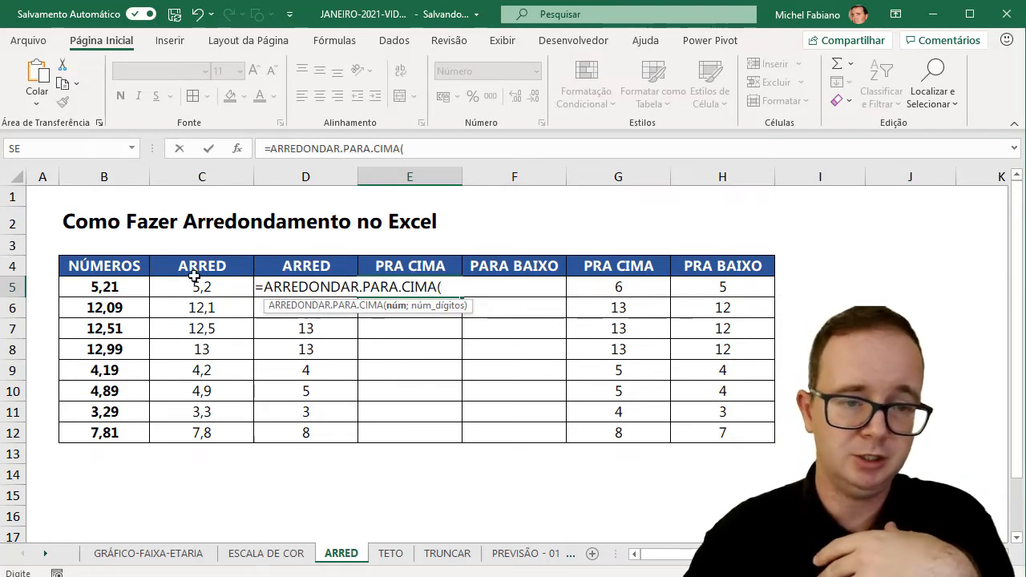
left_click(116, 287)
type(";")
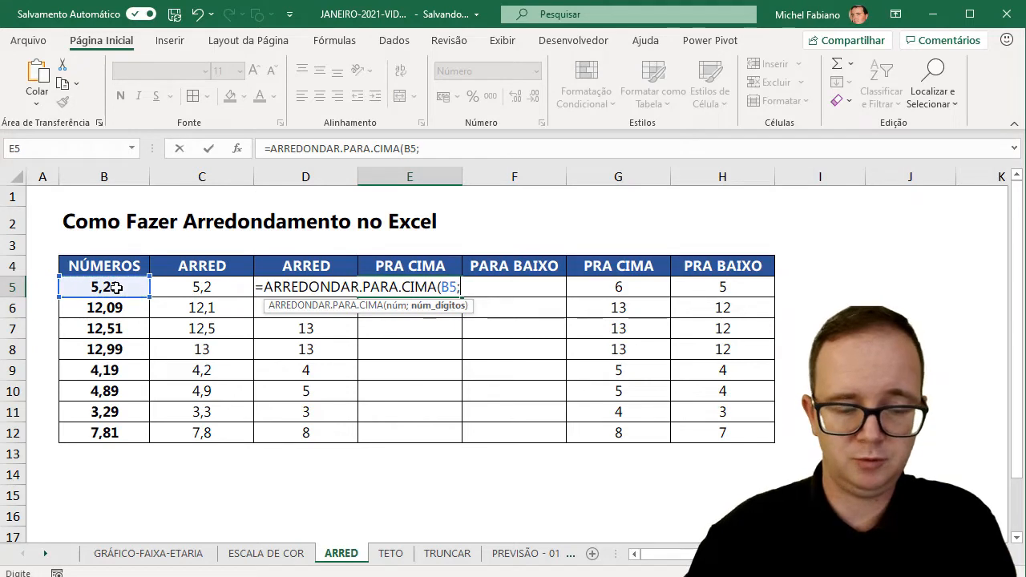
type("1")
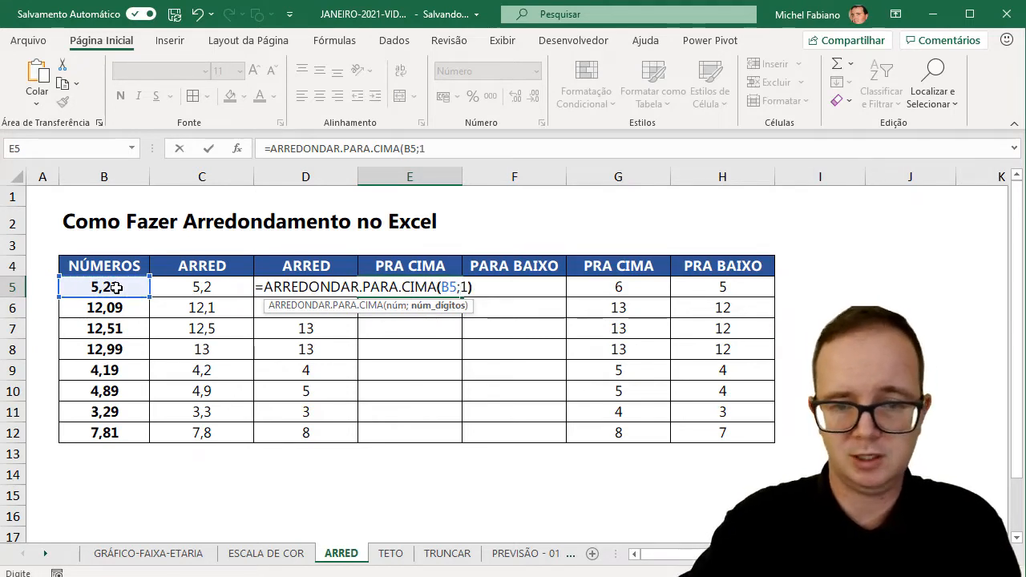
type(")")
key("Return")
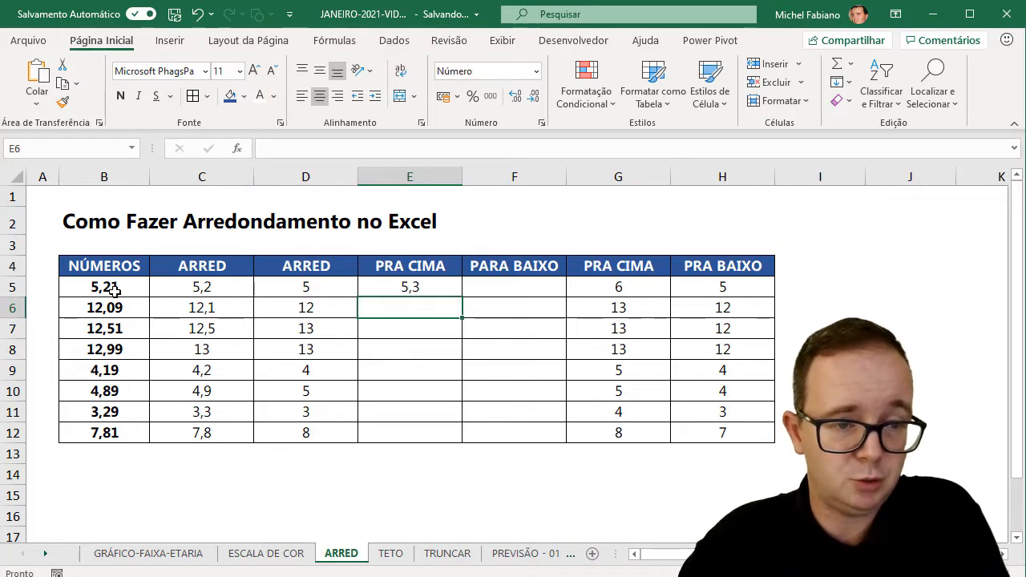
left_click(407, 290)
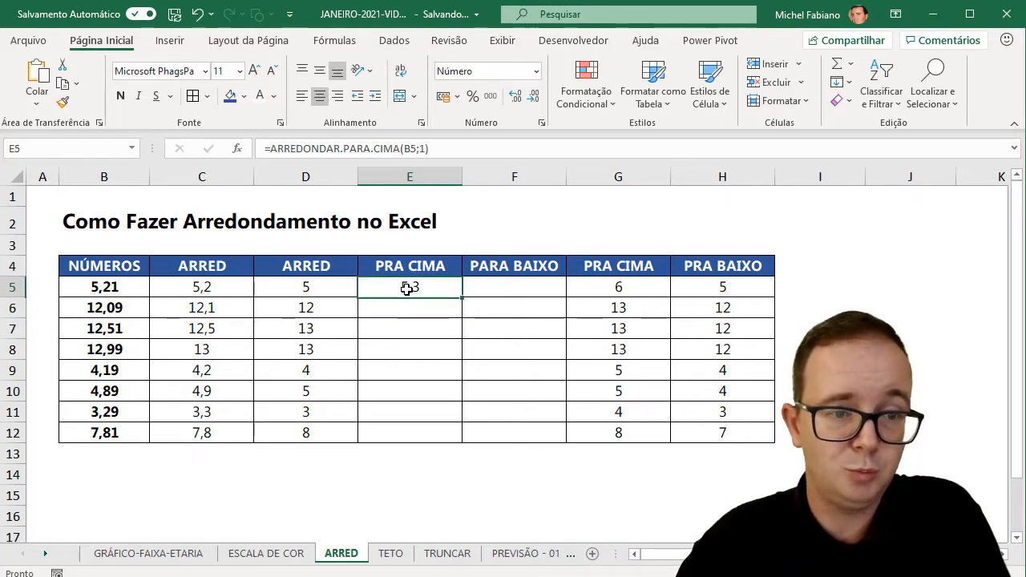
double_click(462, 298)
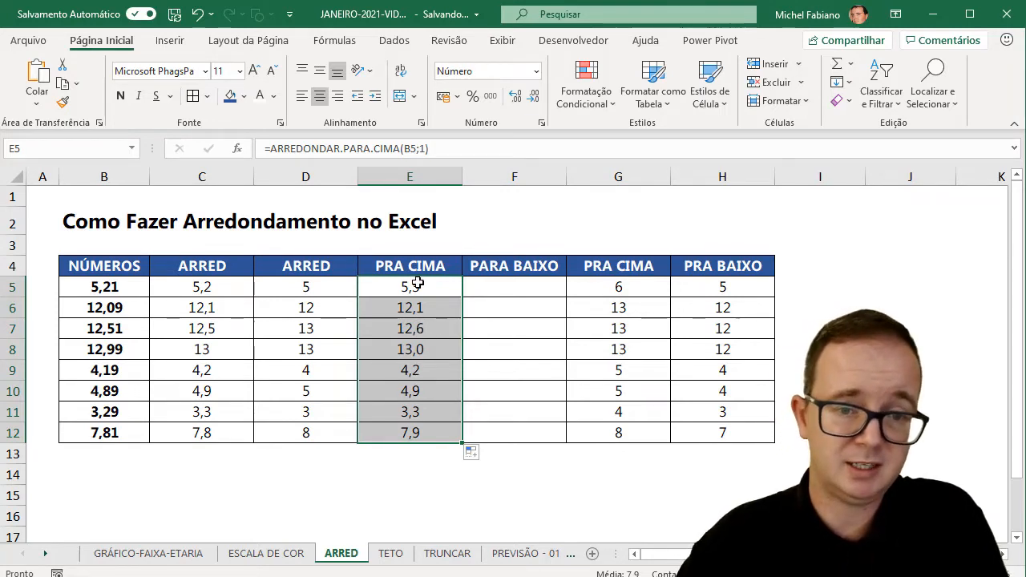
Enter =ARREDONDAR.PARA.BAIXO(B5;1) in cell F5 and fill the formula down to F12.
left_click(491, 287)
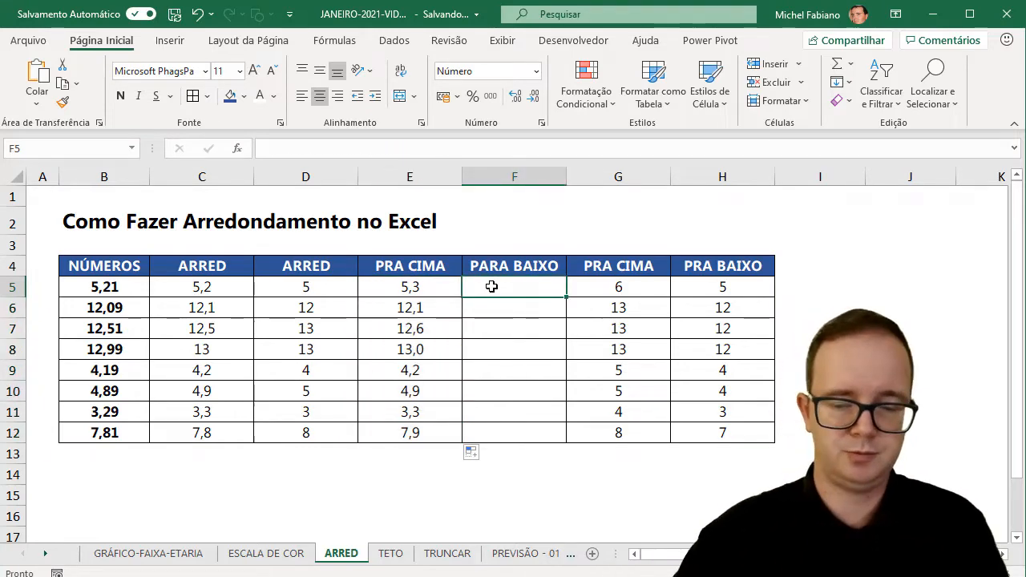
type("=arre")
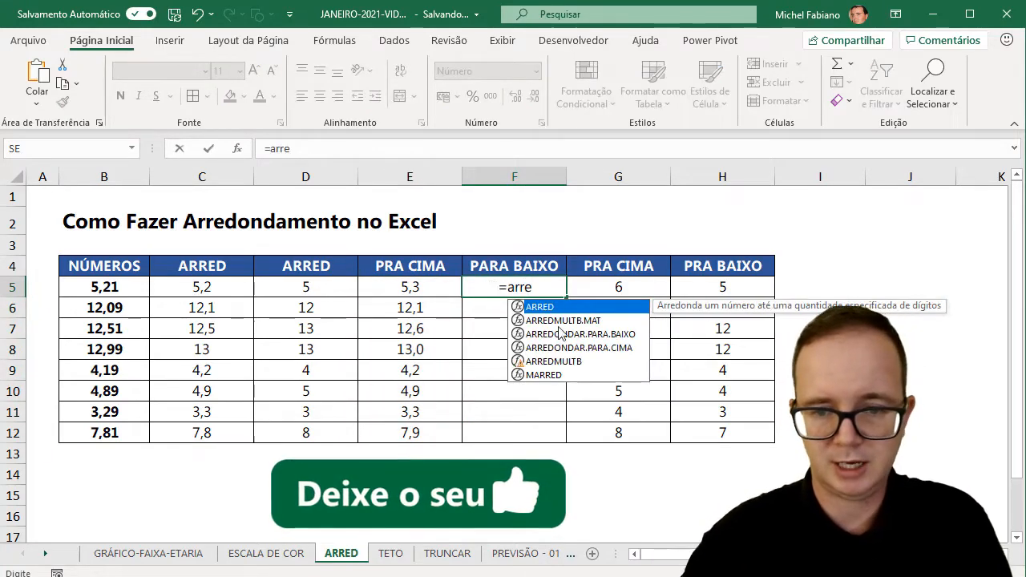
double_click(559, 333)
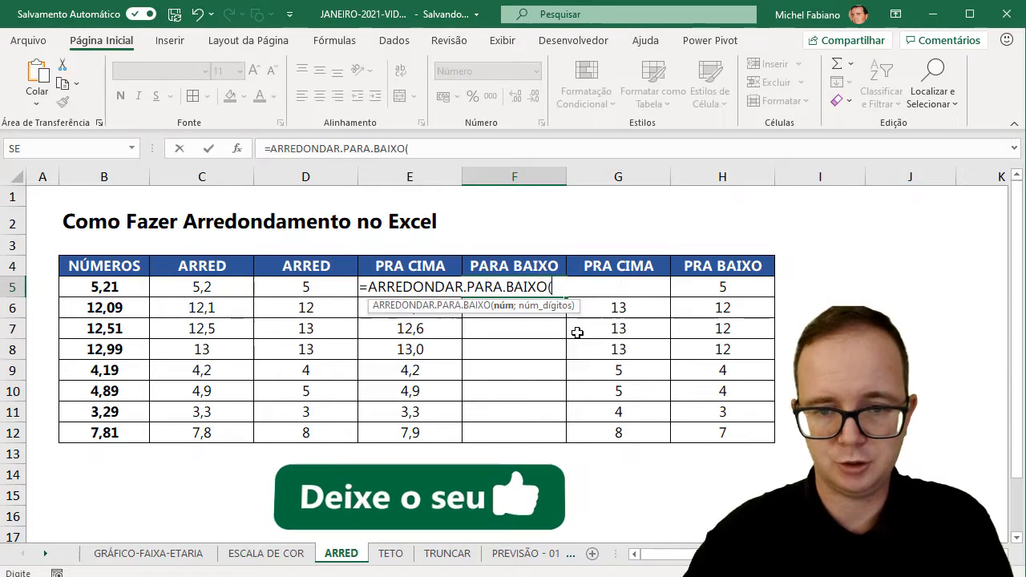
left_click(127, 286)
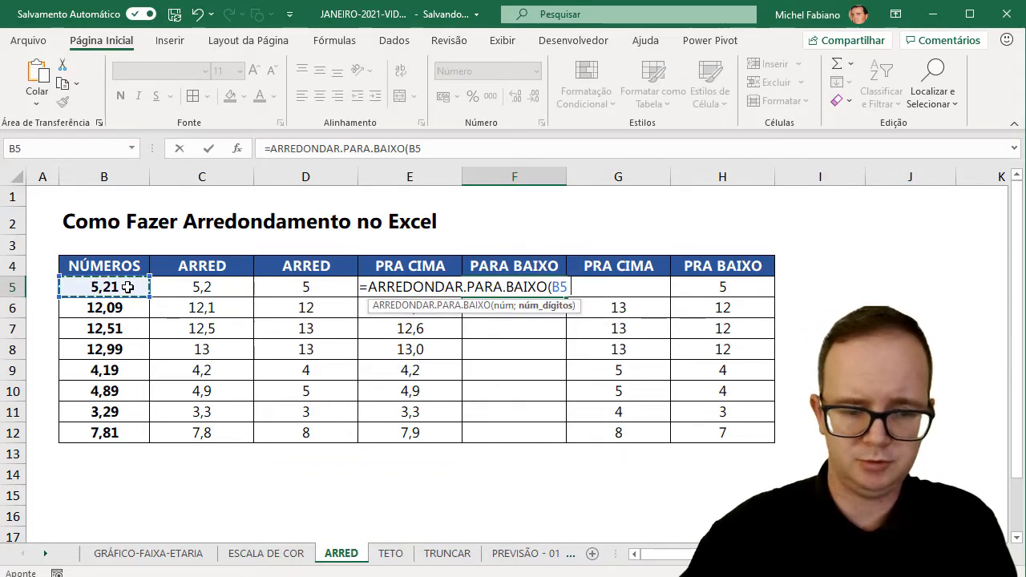
type(";1)")
key("Return")
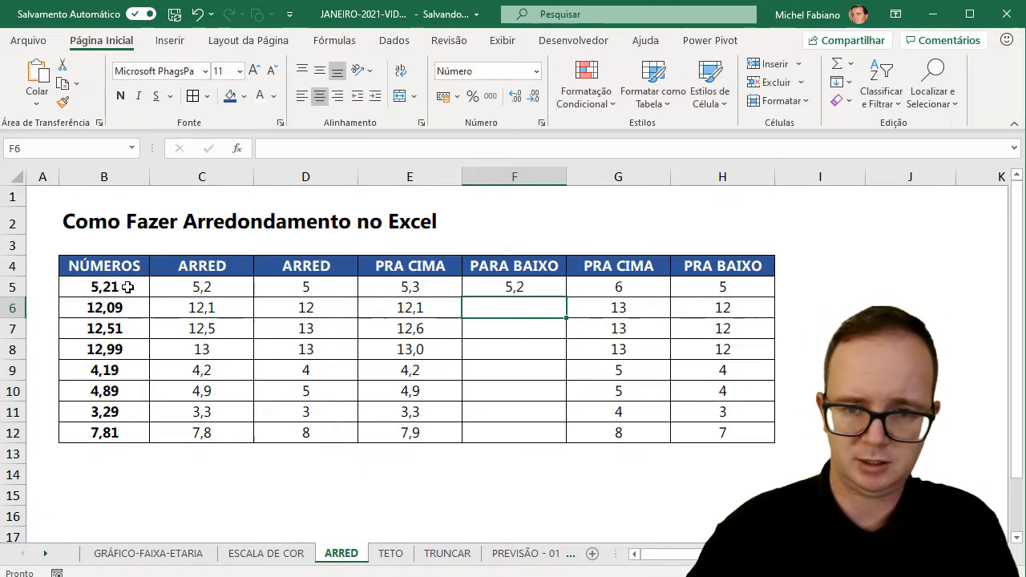
left_click(531, 284)
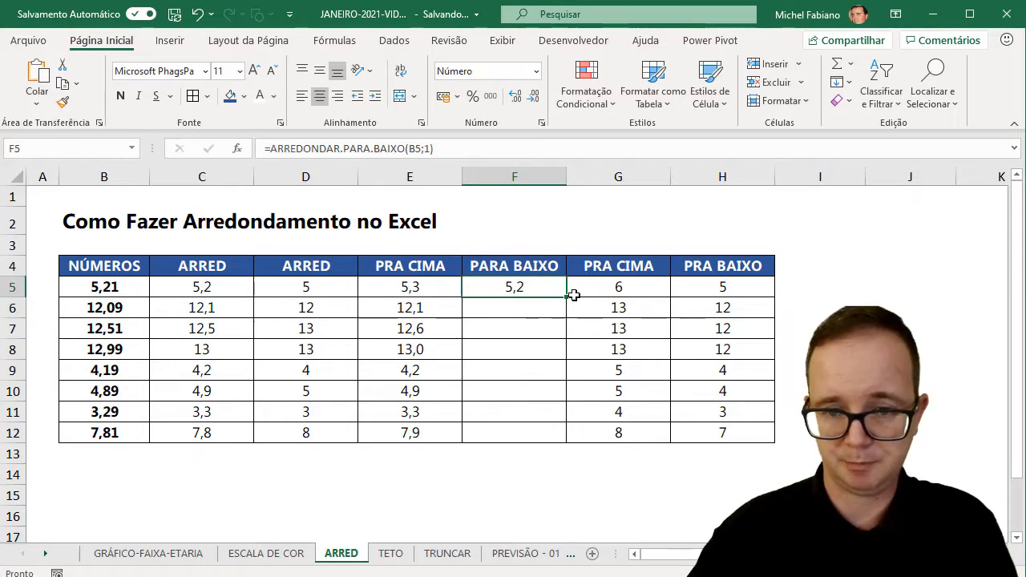
double_click(566, 298)
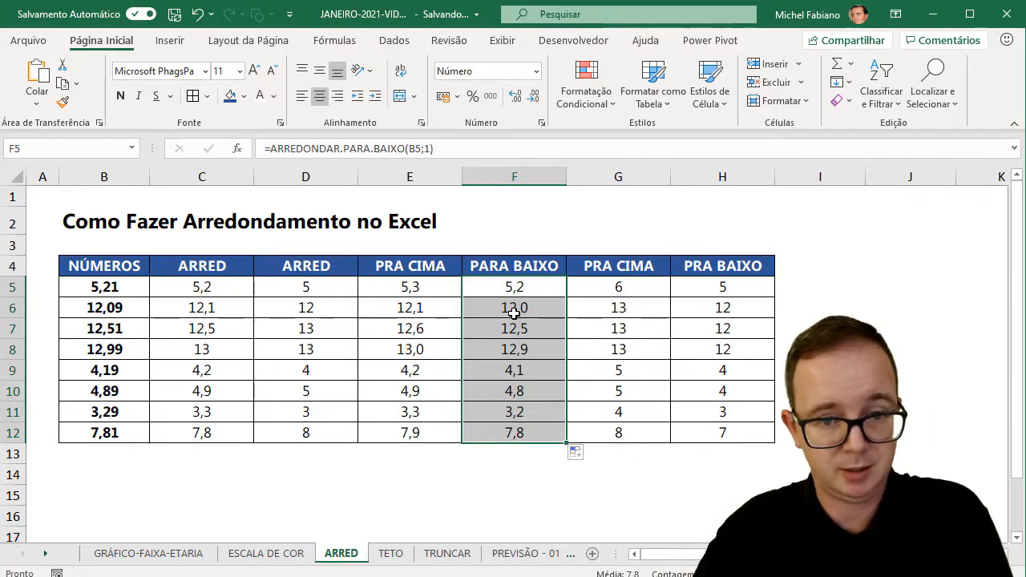
Compare the rounded-up and rounded-down results in E5:F12 with the ARRED results in C5:C12.
left_click_drag(425, 282, 511, 431)
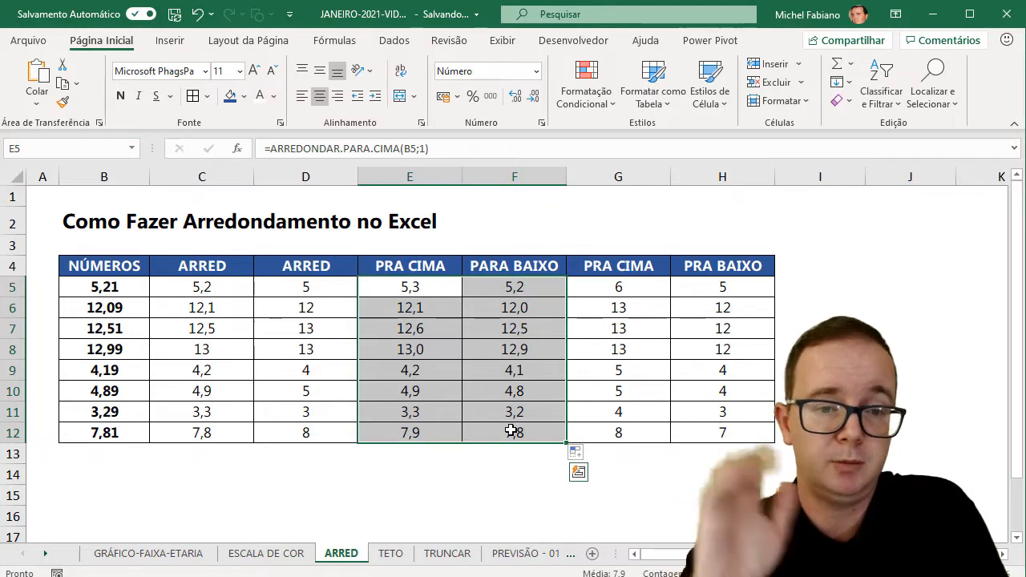
left_click_drag(215, 290, 206, 431)
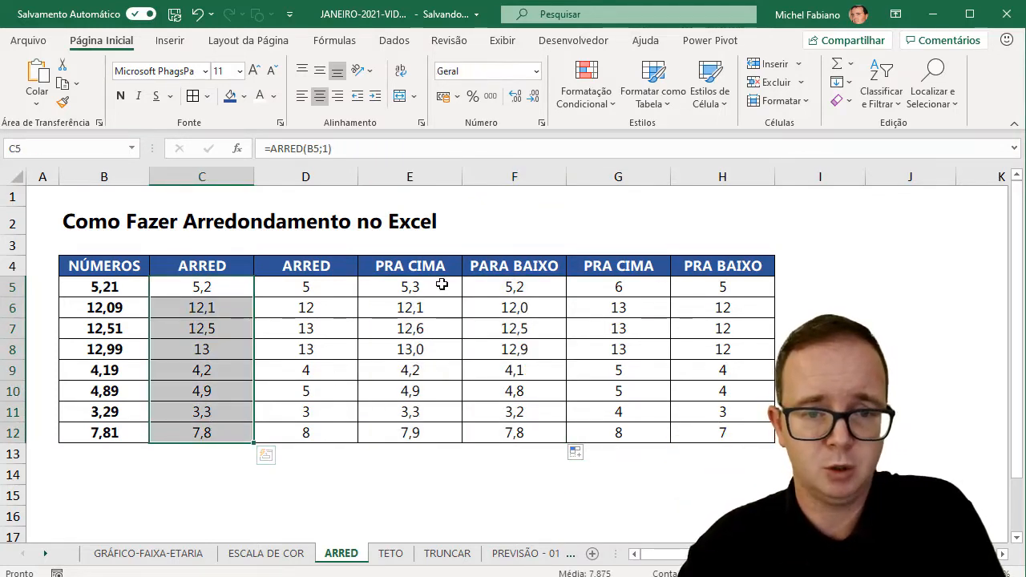
left_click(442, 286)
left_click_drag(458, 306, 488, 437)
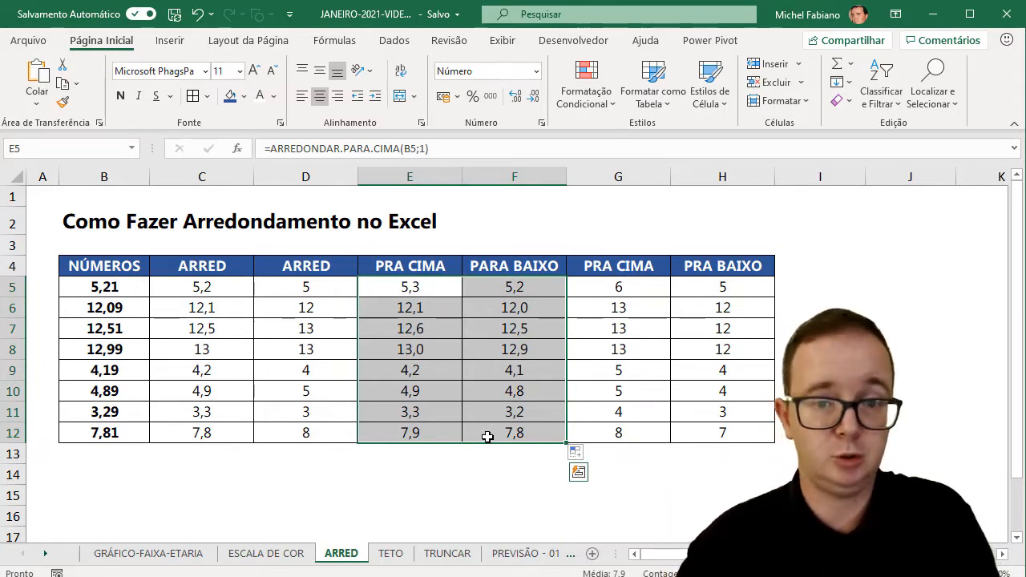
Clear the zero-decimal round-up and round-down formulas from G5:H12.
left_click(643, 286)
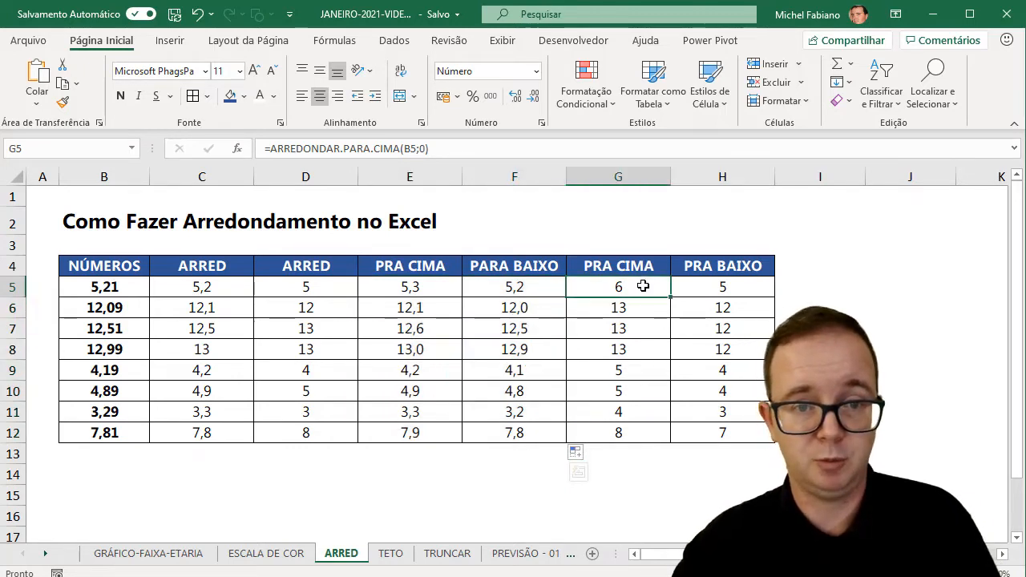
left_click_drag(643, 286, 709, 437)
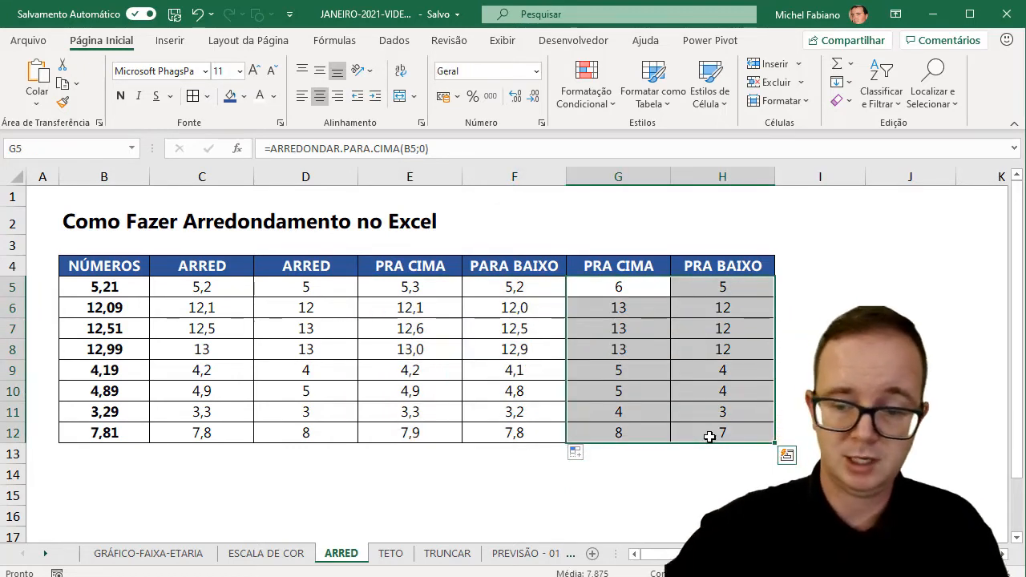
key("Delete")
Enter =ARREDONDAR.PARA.CIMA(B5;0) in cell G5 and fill the formula down to G12.
left_click(637, 290)
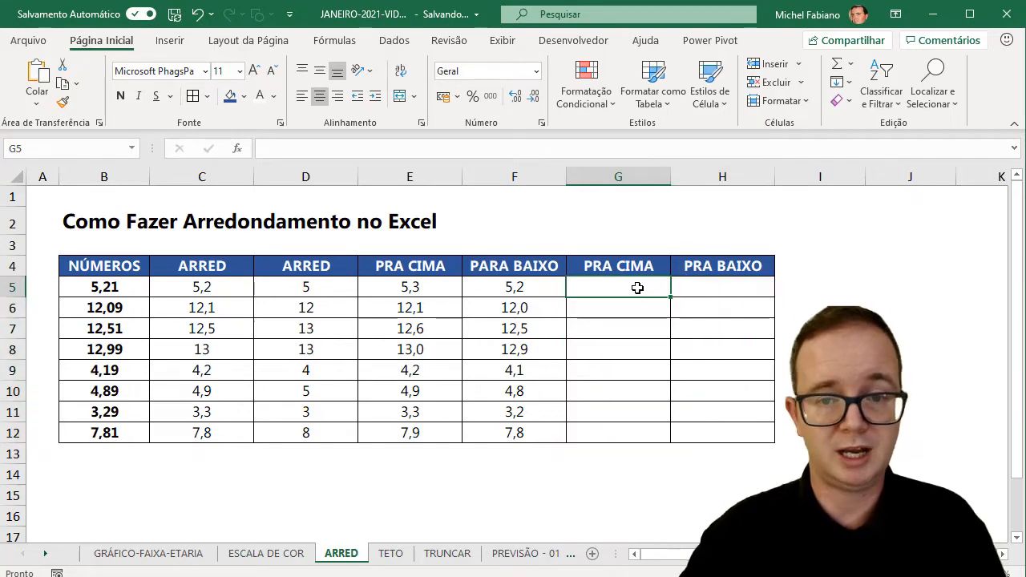
type("=")
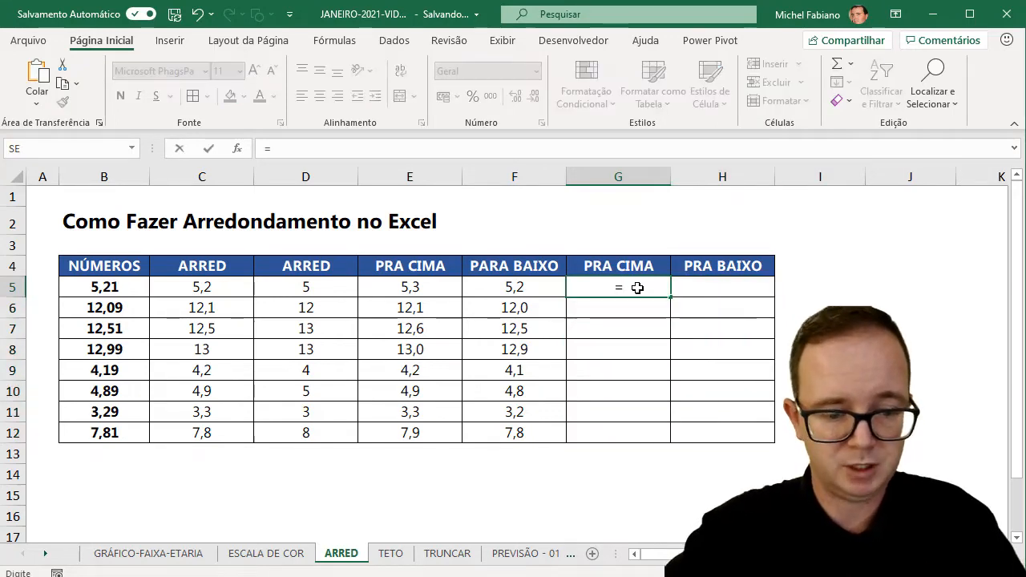
type("arre")
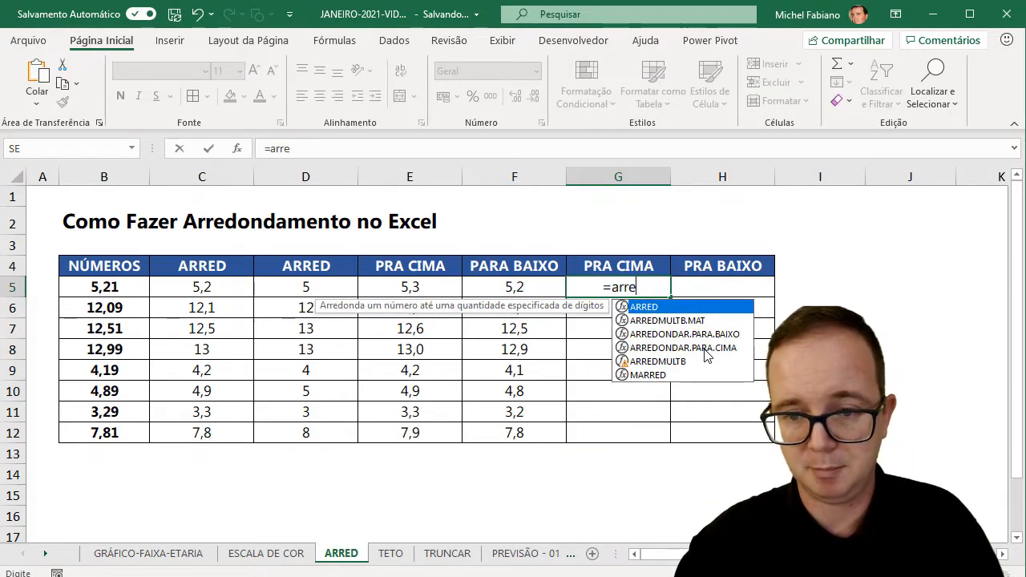
double_click(699, 347)
left_click(93, 286)
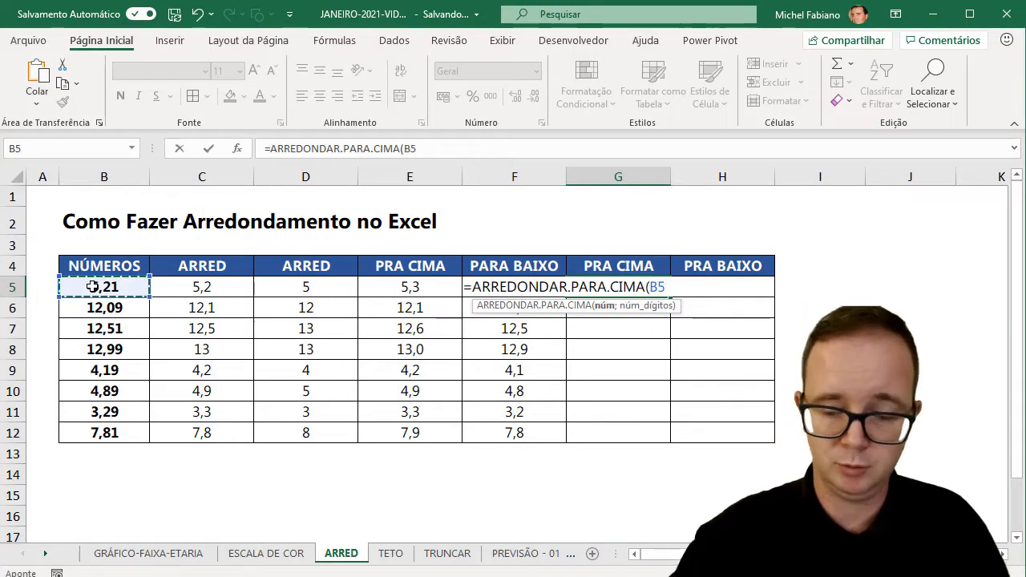
type(";0)")
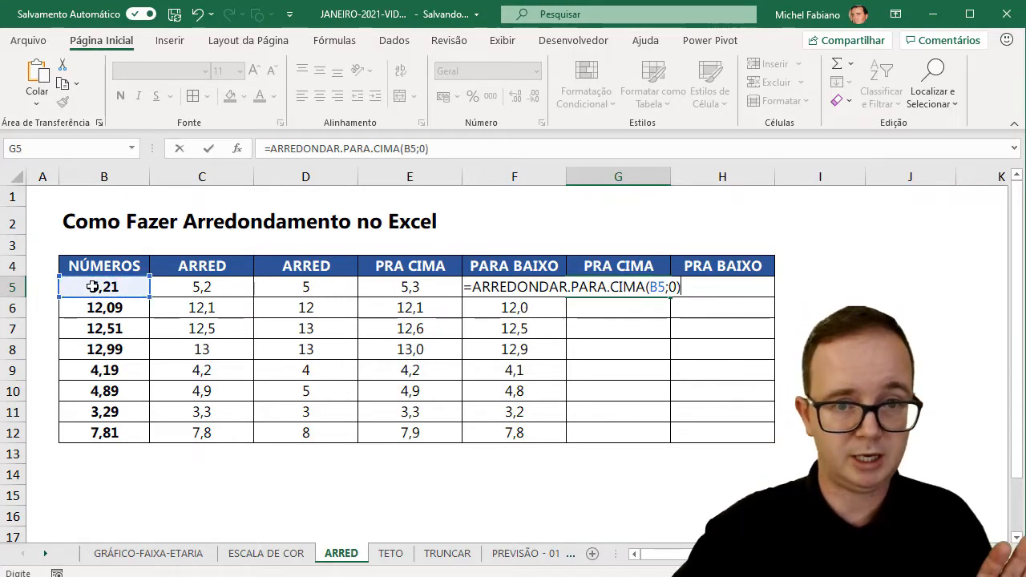
key("Return")
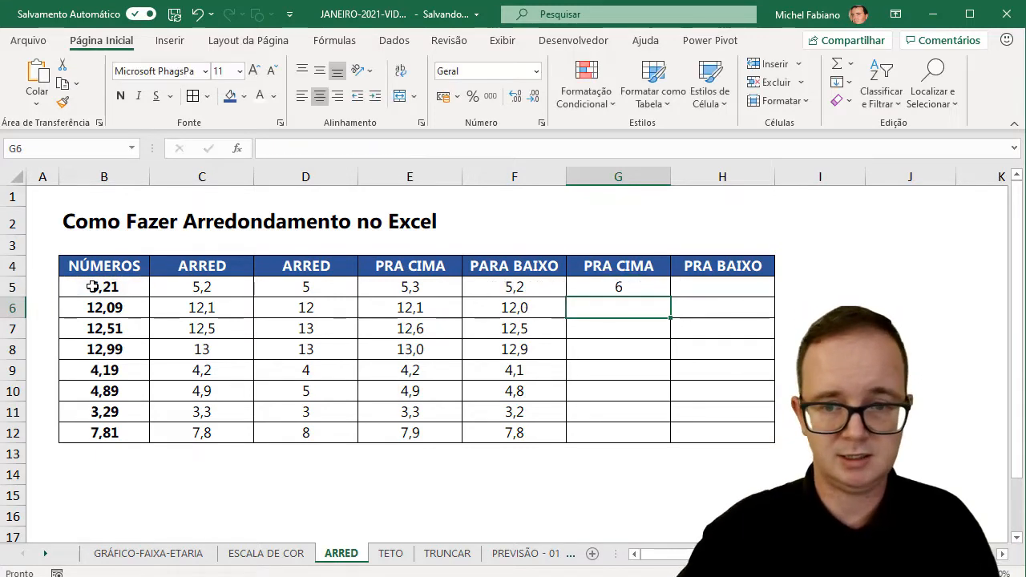
left_click(657, 282)
double_click(671, 297)
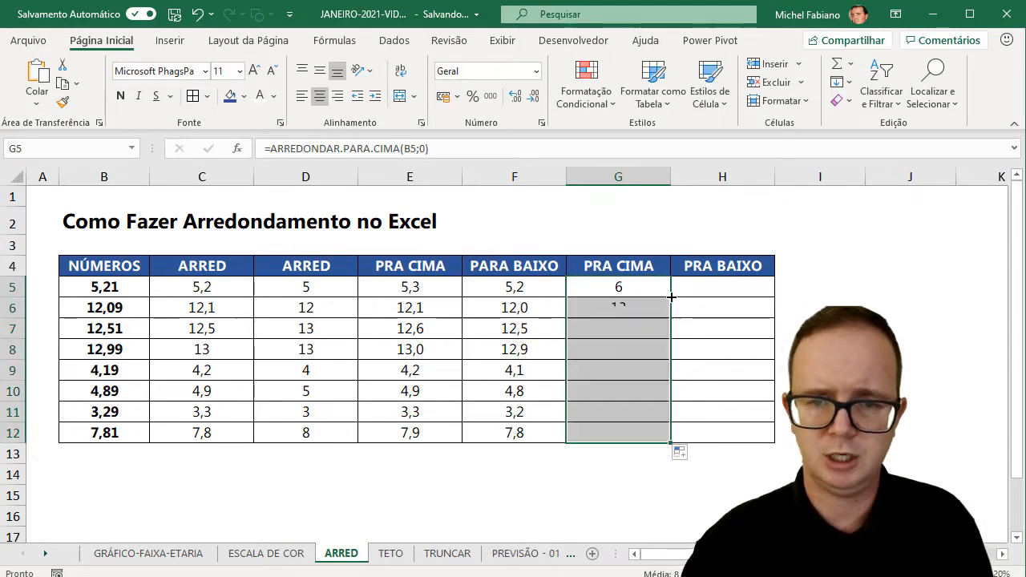
Enter =ARREDONDAR.PARA.BAIXO(B6;0) in cell H5.
left_click(709, 288)
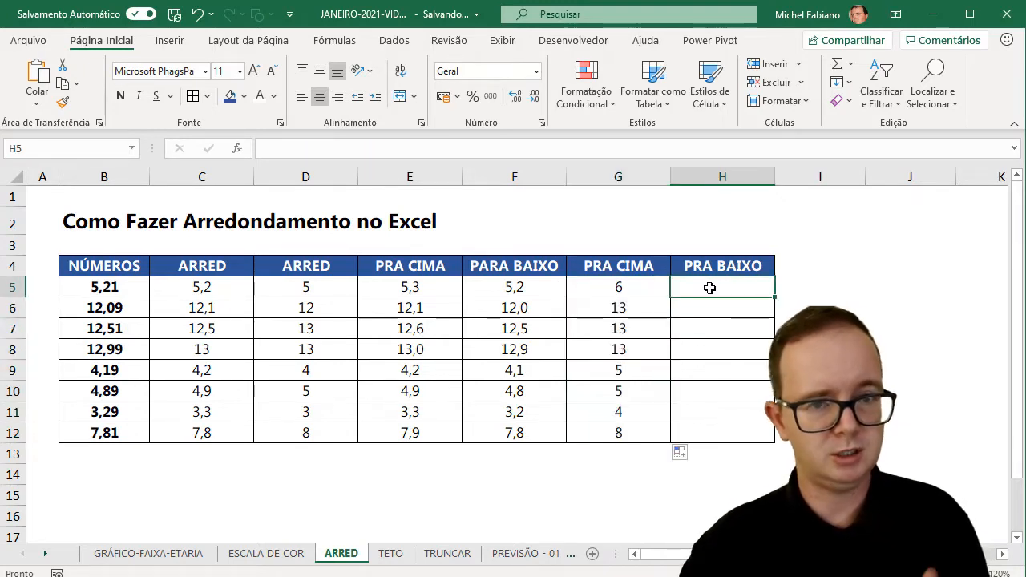
type("=arre")
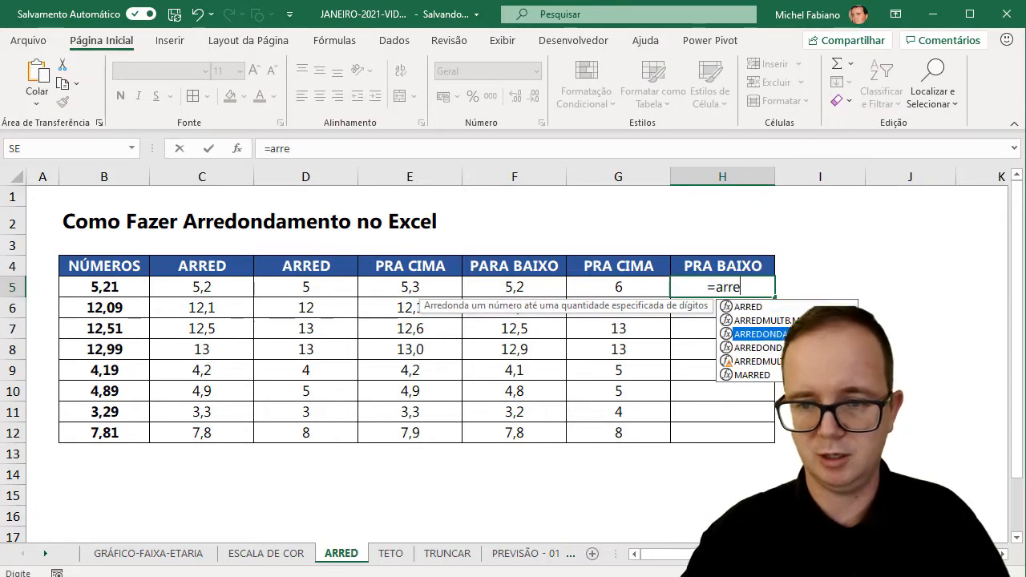
double_click(737, 333)
left_click(98, 298)
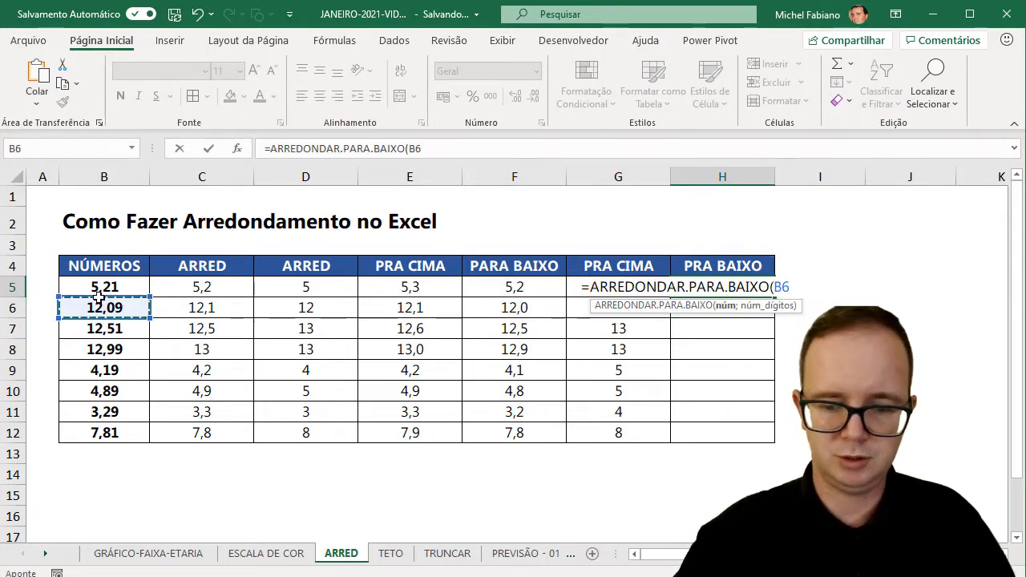
type(";0)")
key("Return")
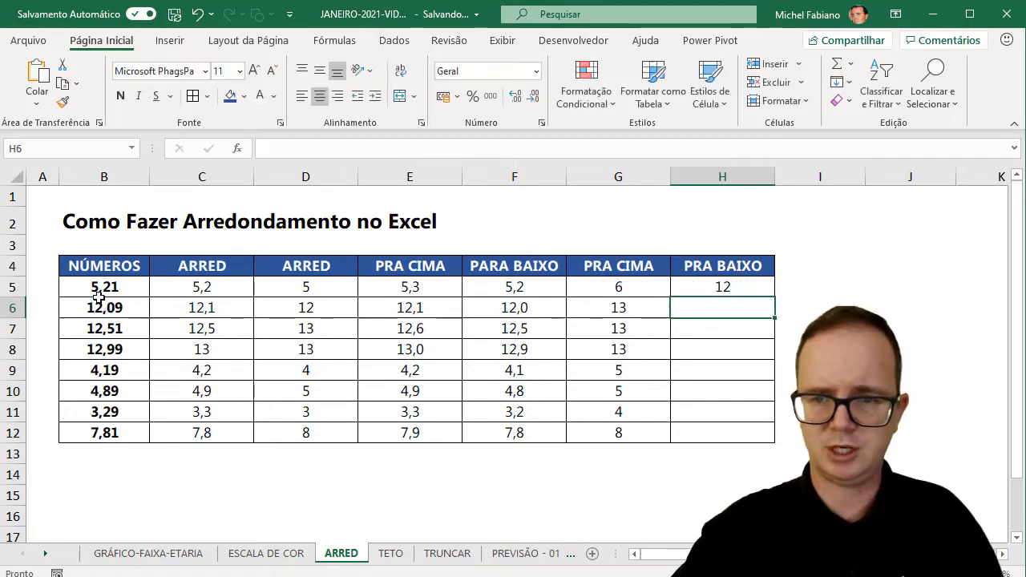
Change the reference in H5's round-down formula to B5 and fill the formula down to H12.
left_click(654, 328)
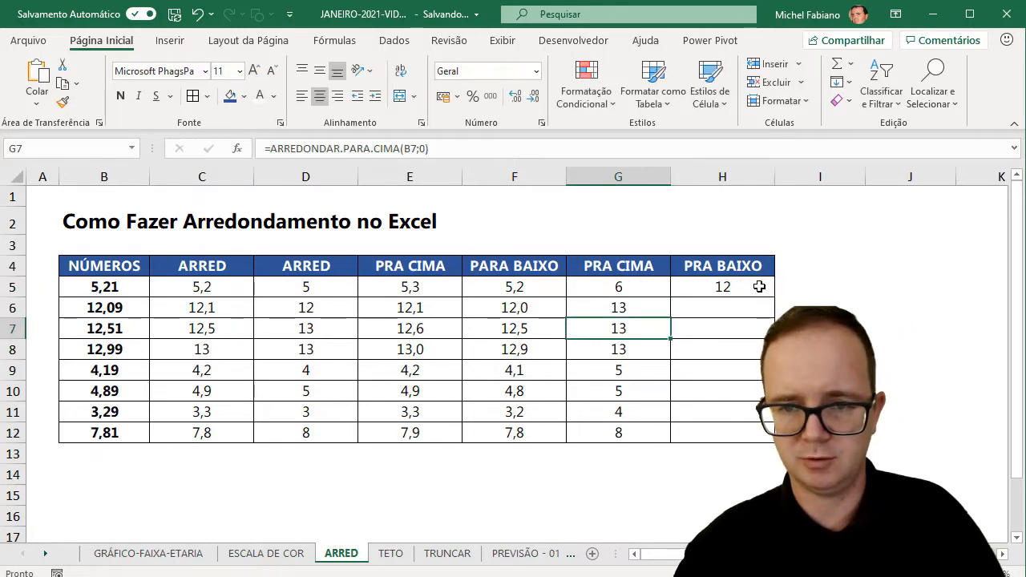
left_click(768, 290)
double_click(758, 287)
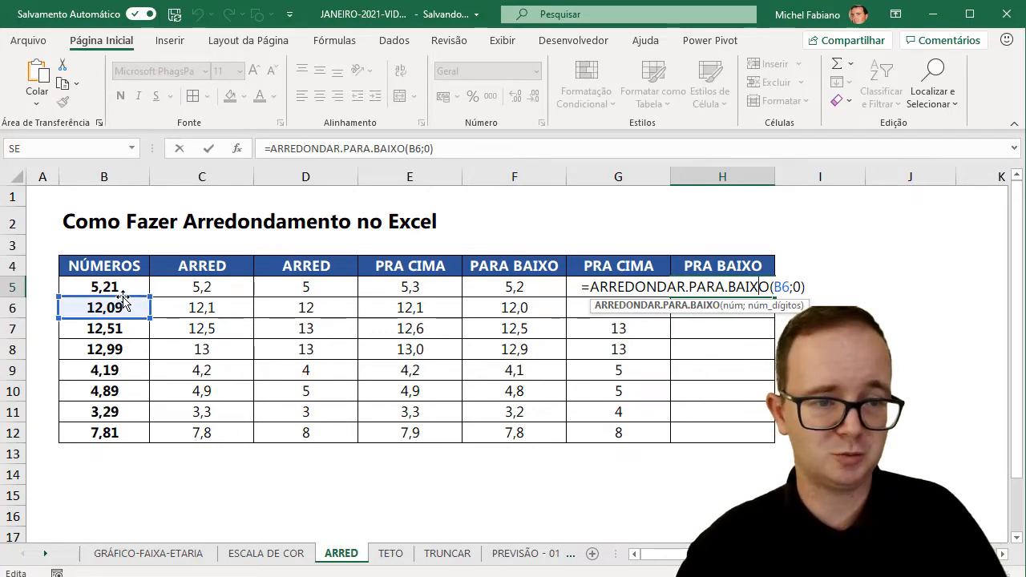
left_click_drag(122, 301, 125, 291)
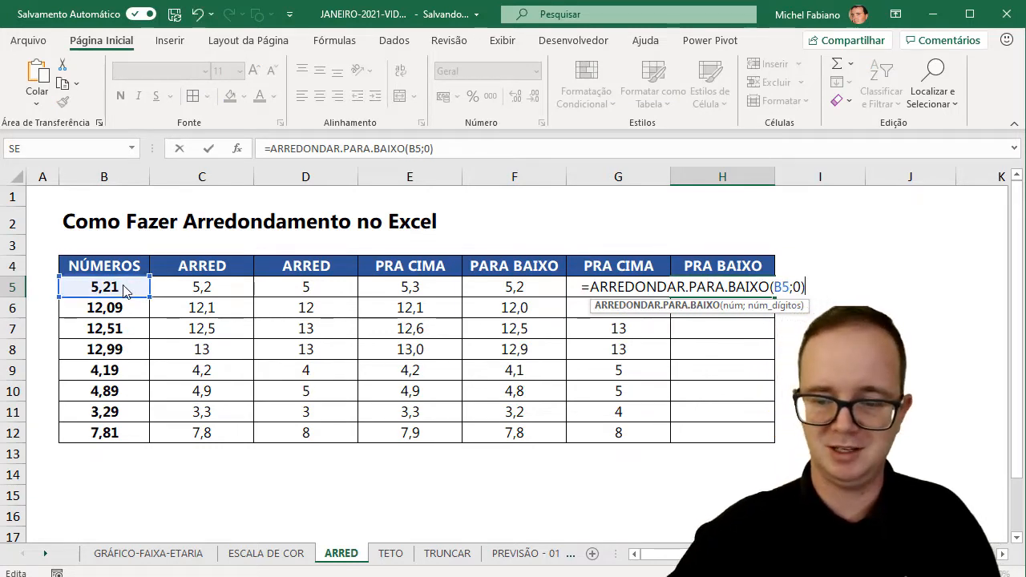
key("Return")
left_click(766, 290)
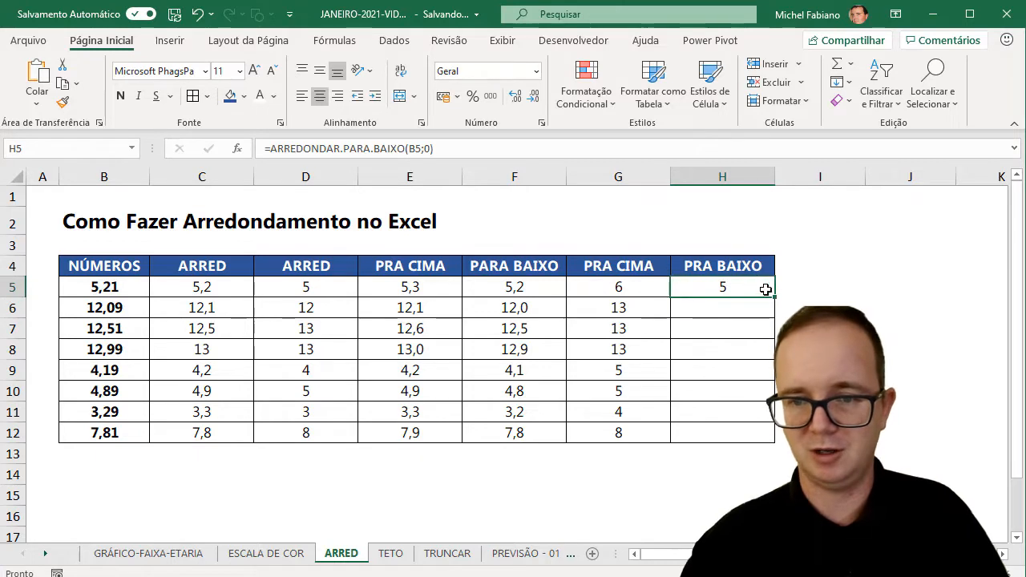
double_click(776, 297)
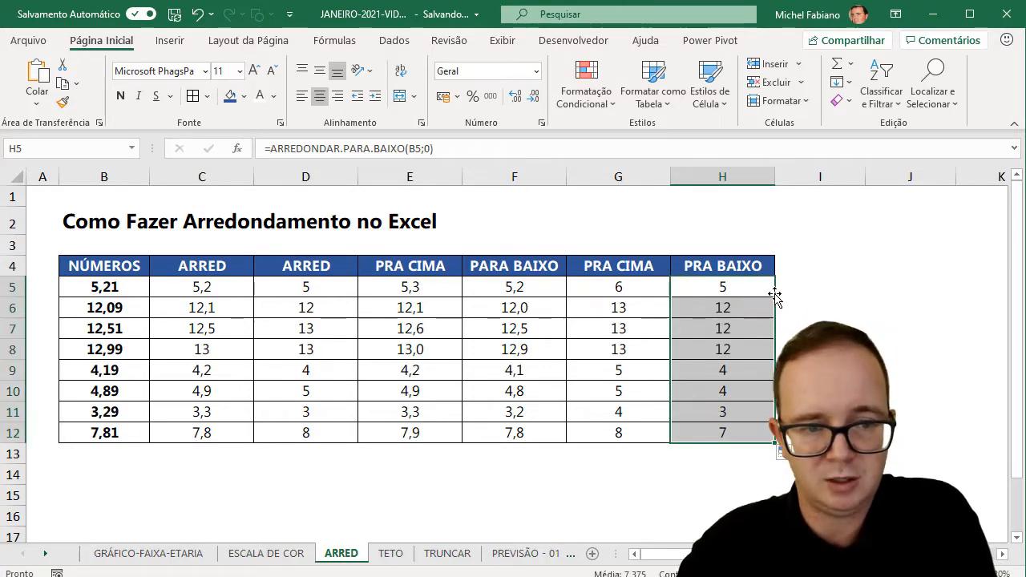
Compare the number in B8 with its rounded-down result in H8, and inspect the formulas in C5 and G5 on the TETO sheet.
left_click(116, 347)
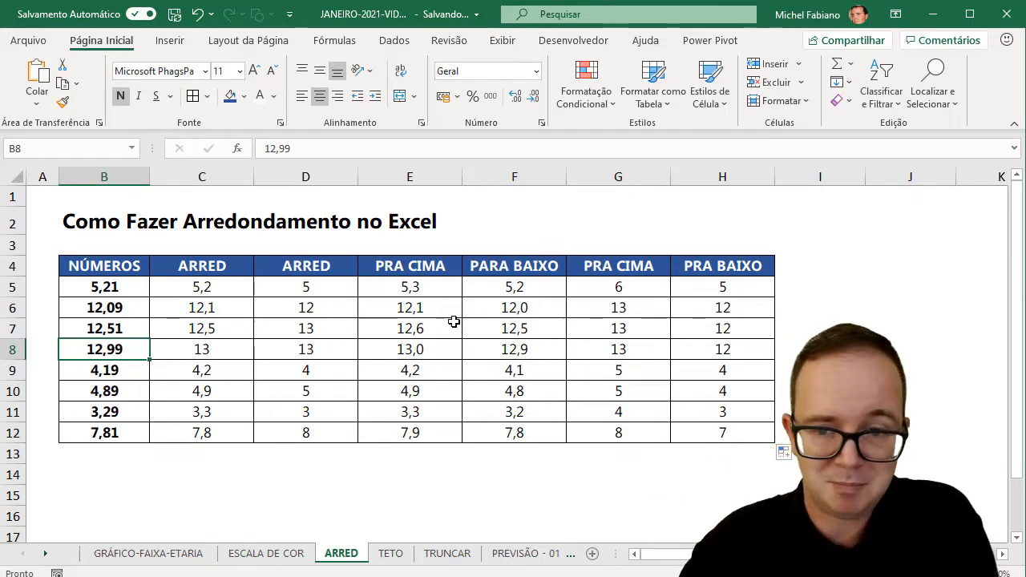
left_click(698, 350)
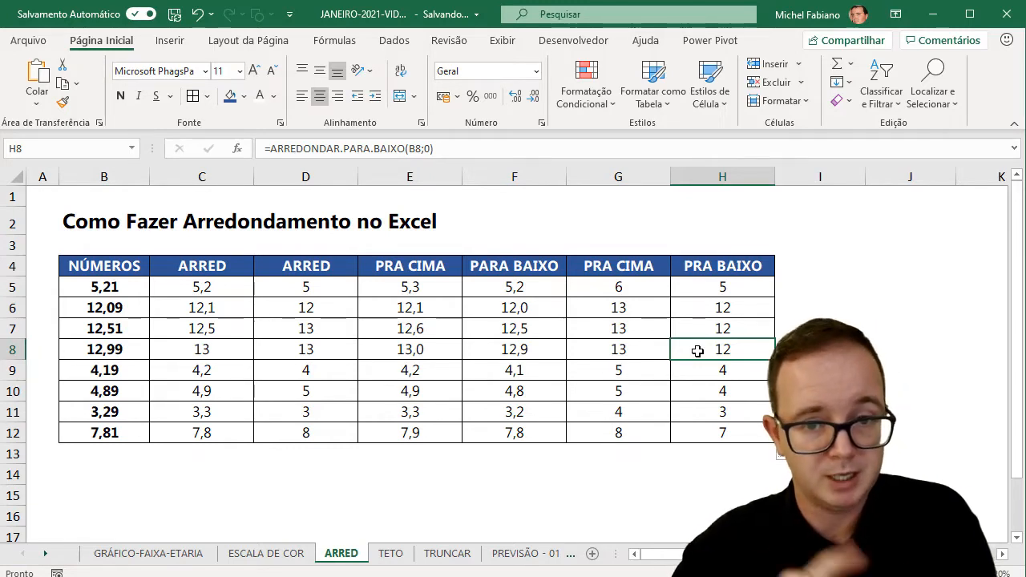
left_click(389, 555)
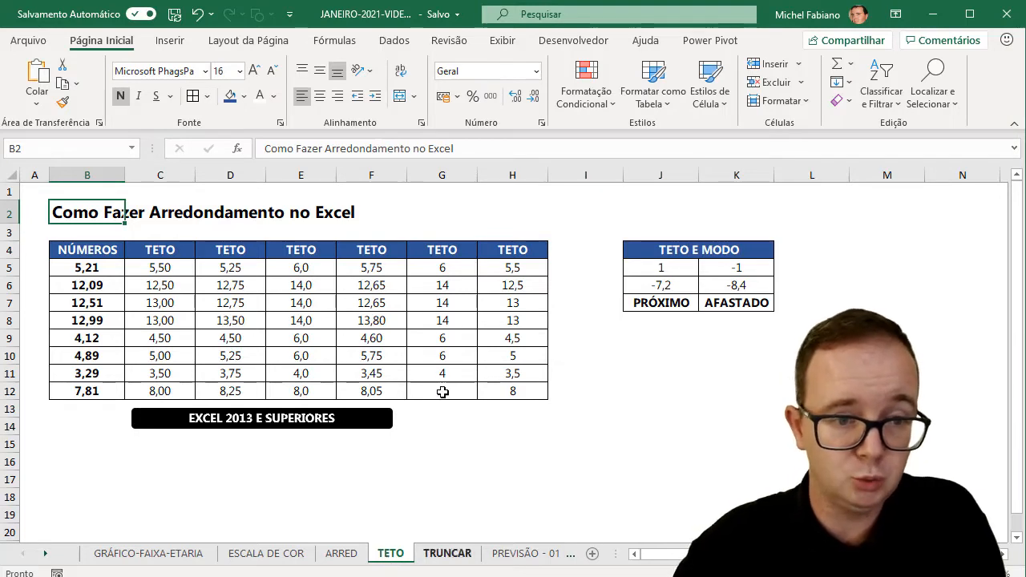
left_click(171, 268)
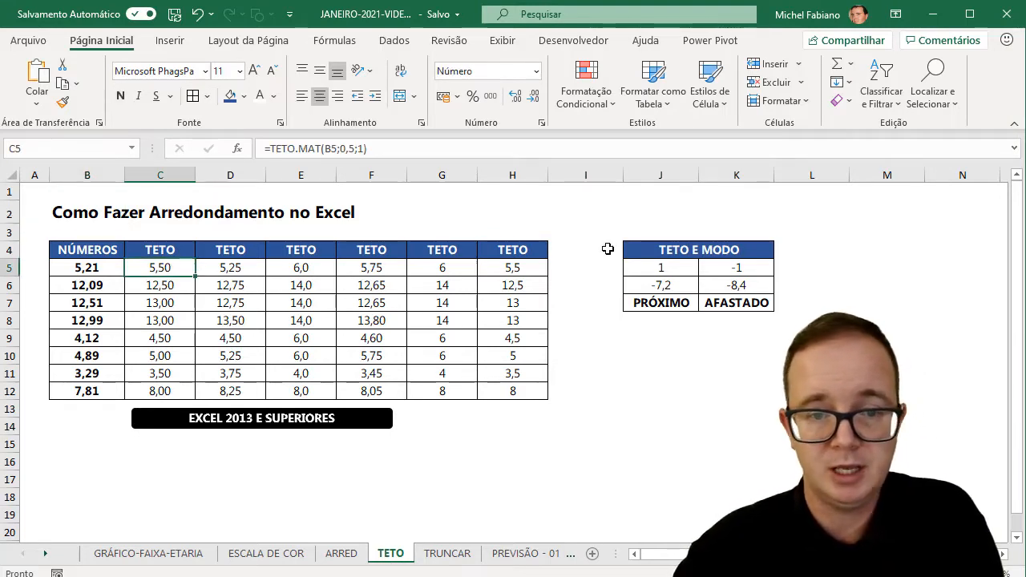
left_click(454, 266)
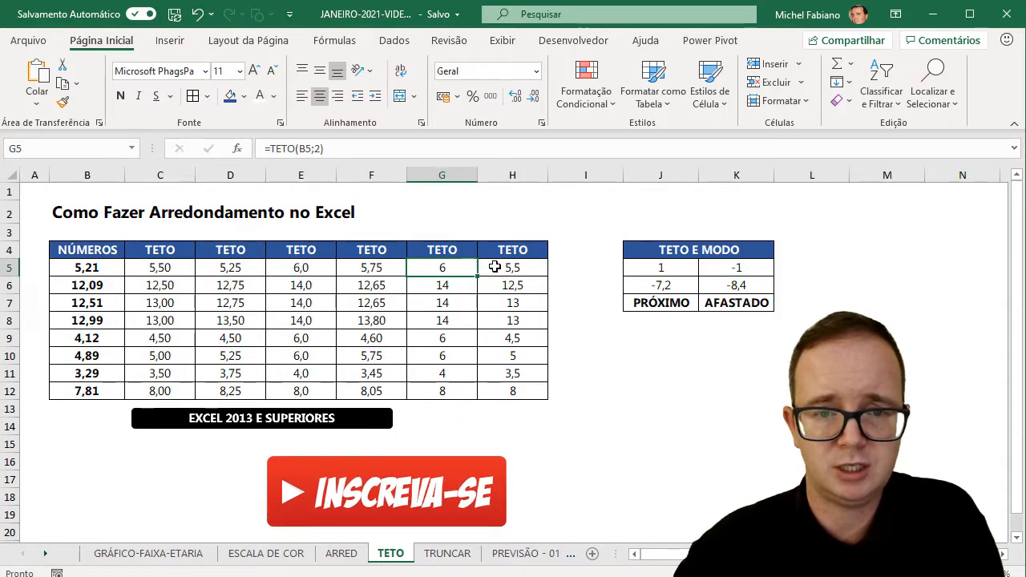
left_click_drag(455, 266, 499, 373)
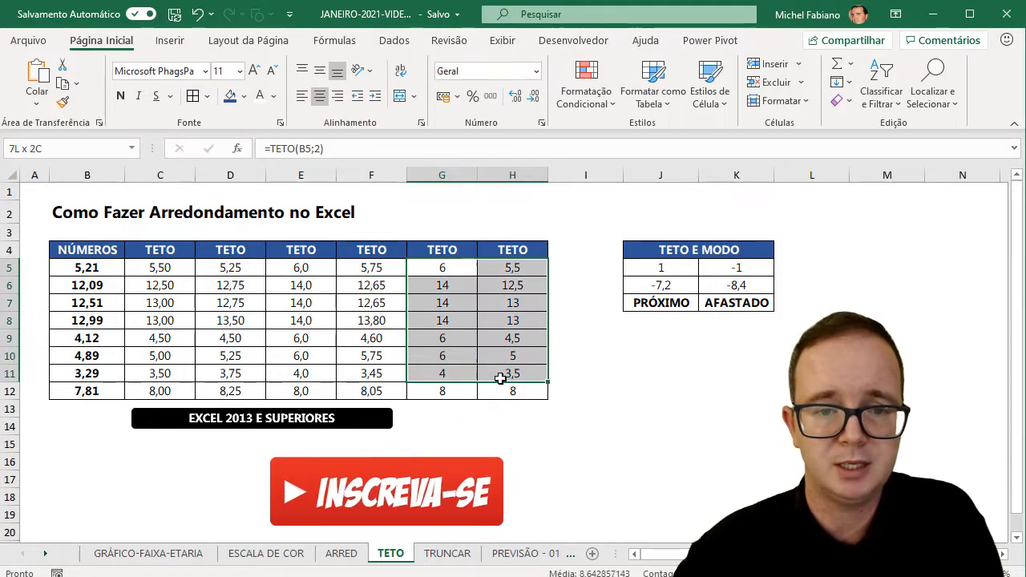
Start a =tet formula in cell G2 to view the suggested TETO.MAT and TETO functions, and clear the cell.
left_click(434, 205)
type("=te")
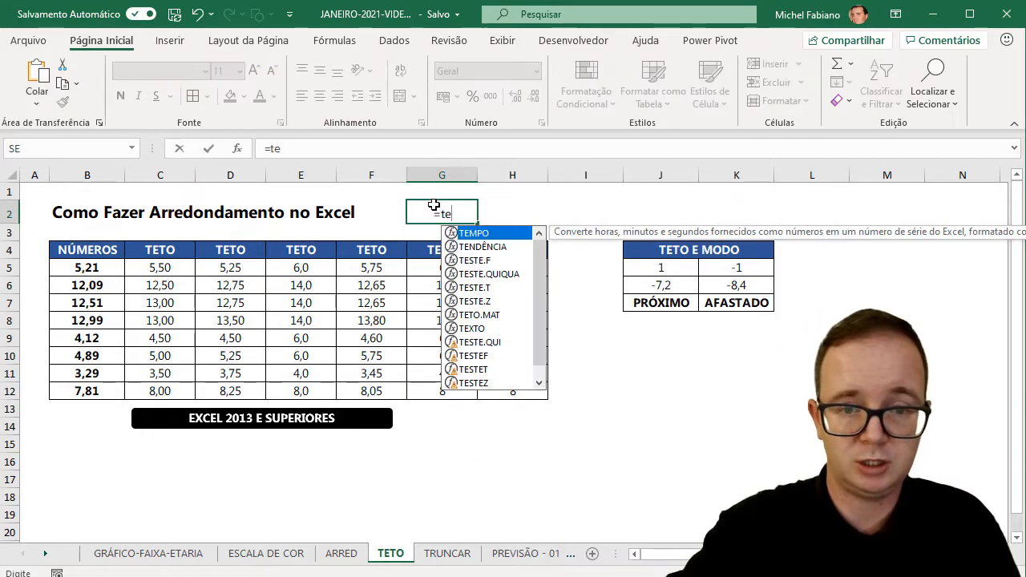
type("t")
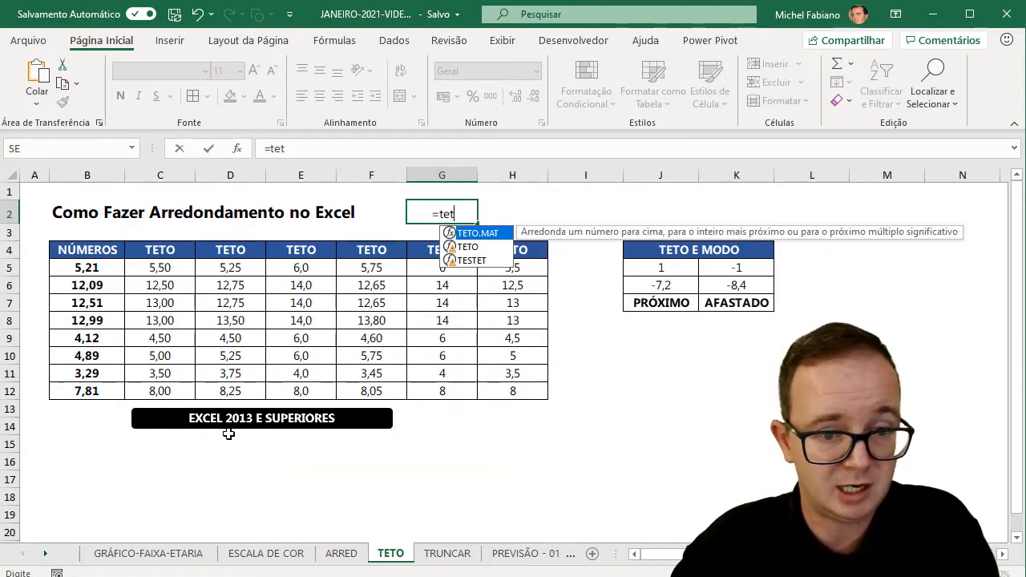
left_click(469, 248)
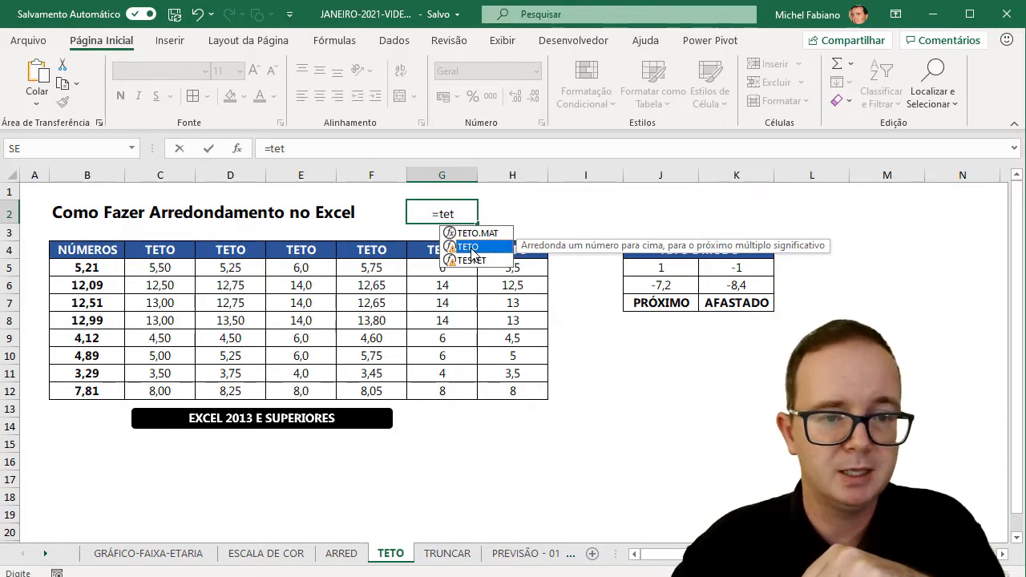
left_click(262, 291)
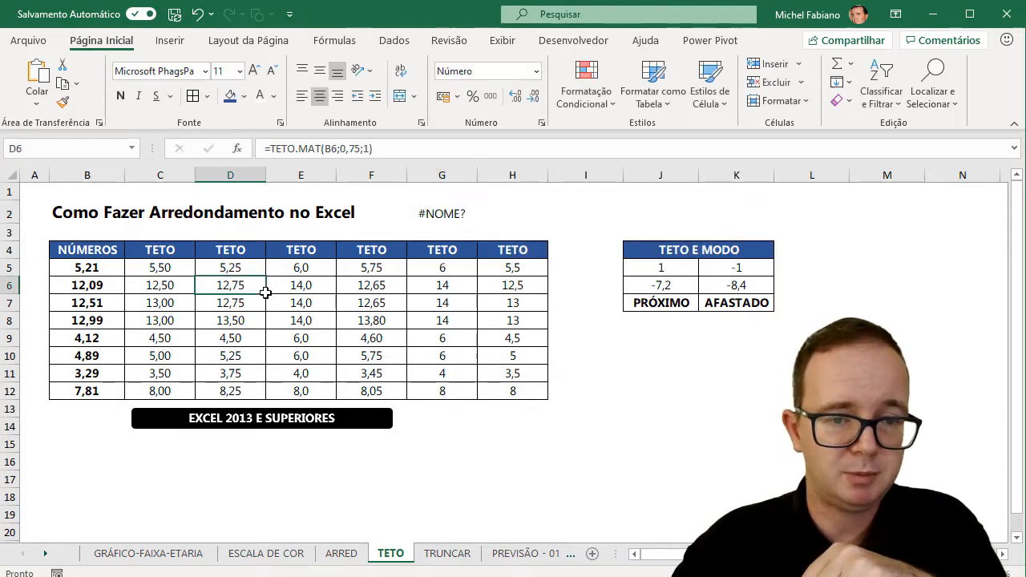
left_click(417, 209)
key("Delete")
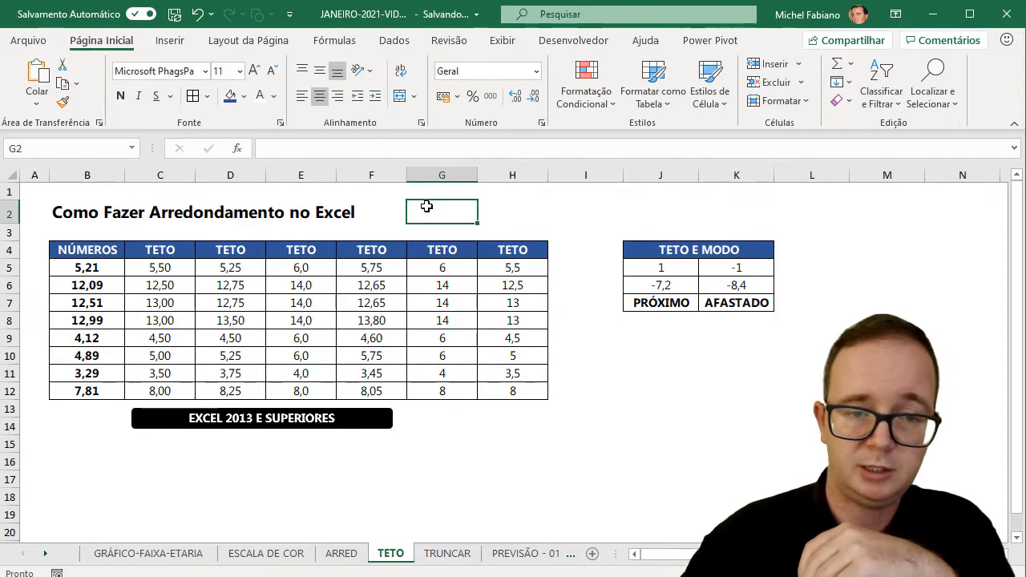
Examine the arguments of the TETO.MAT formula in cell C5, especially the significance of 0,5, and leave the formula unedited.
left_click(169, 271)
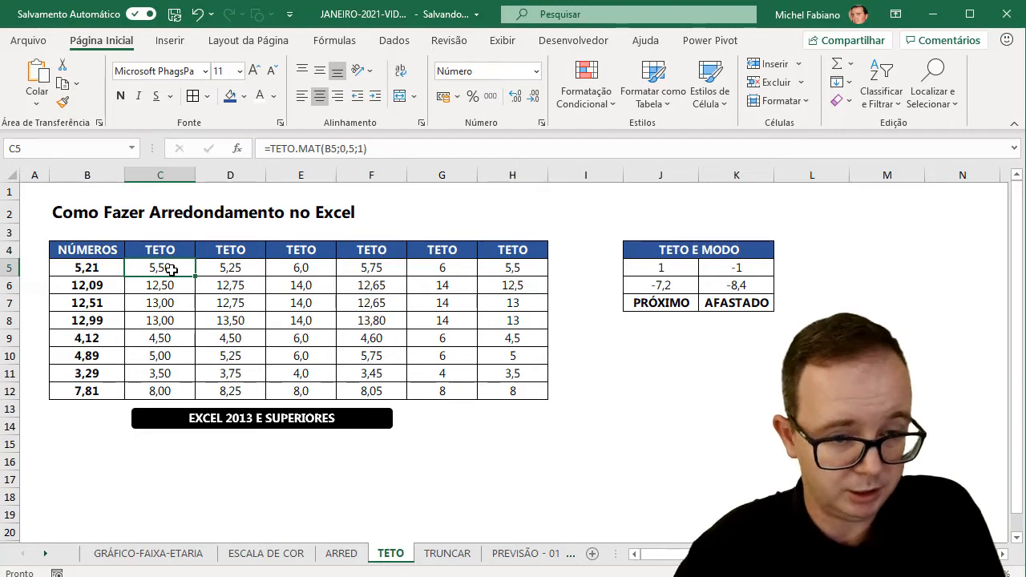
double_click(171, 269)
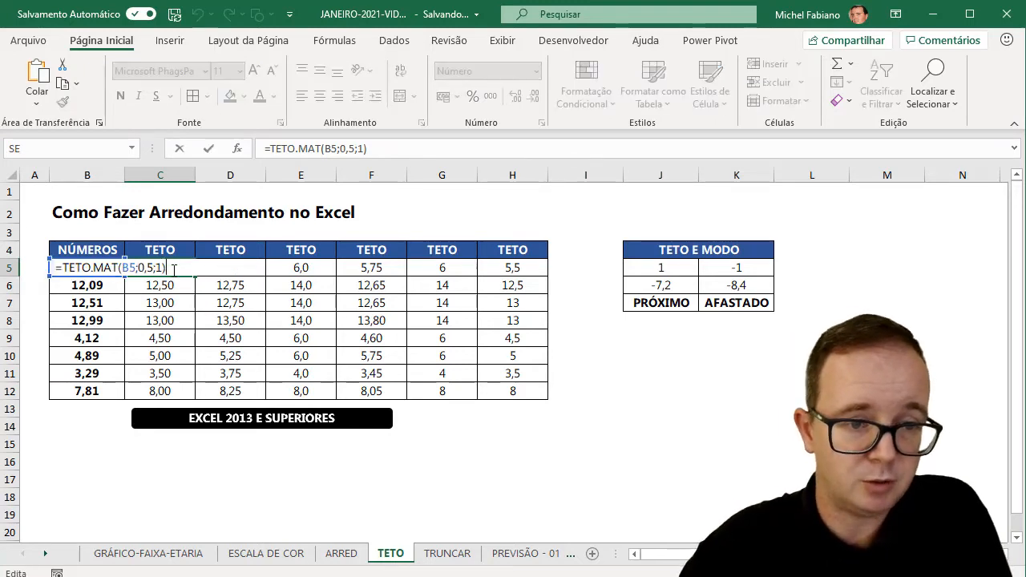
key("Escape")
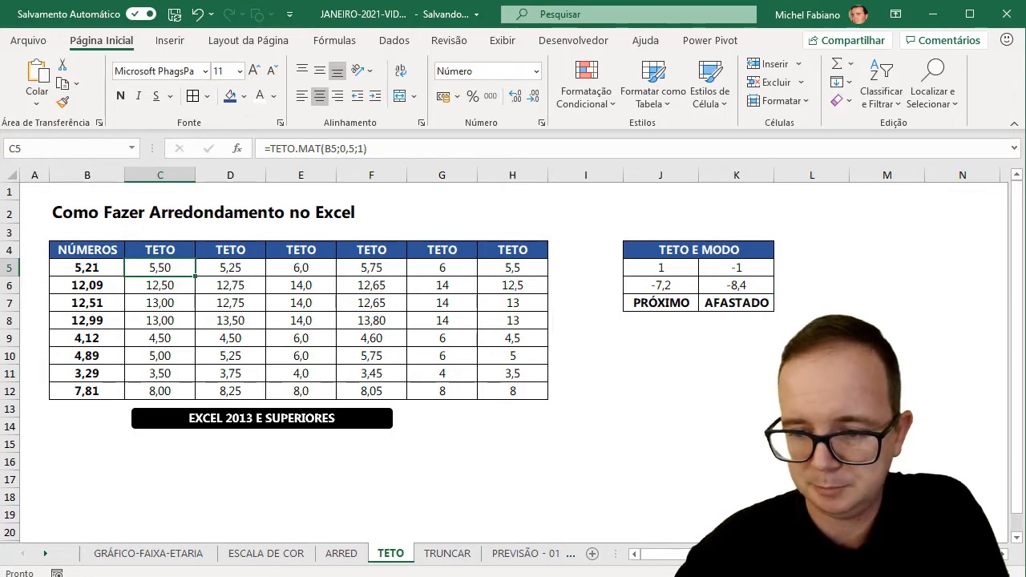
scroll(211, 299, "up", 3)
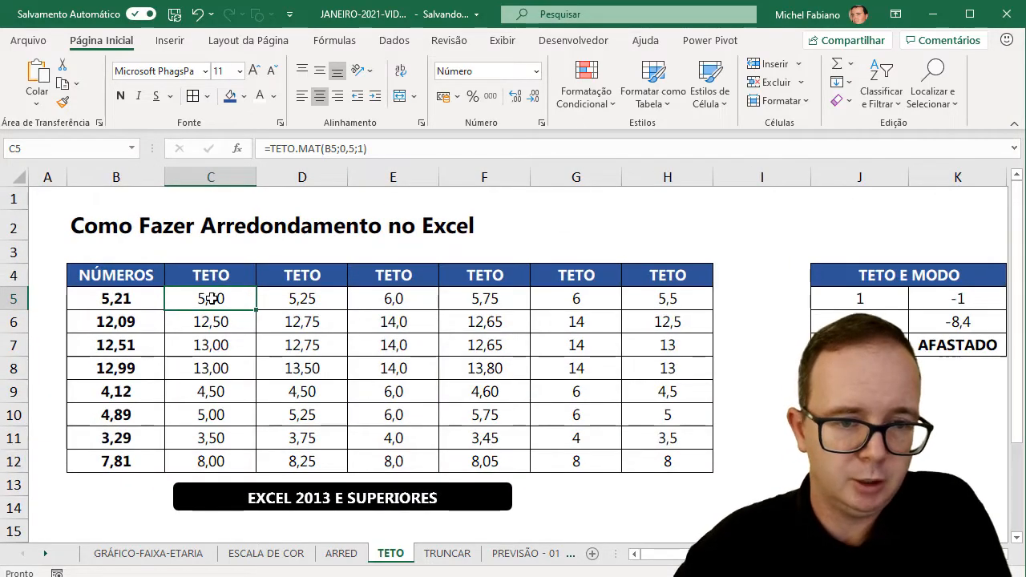
double_click(211, 298)
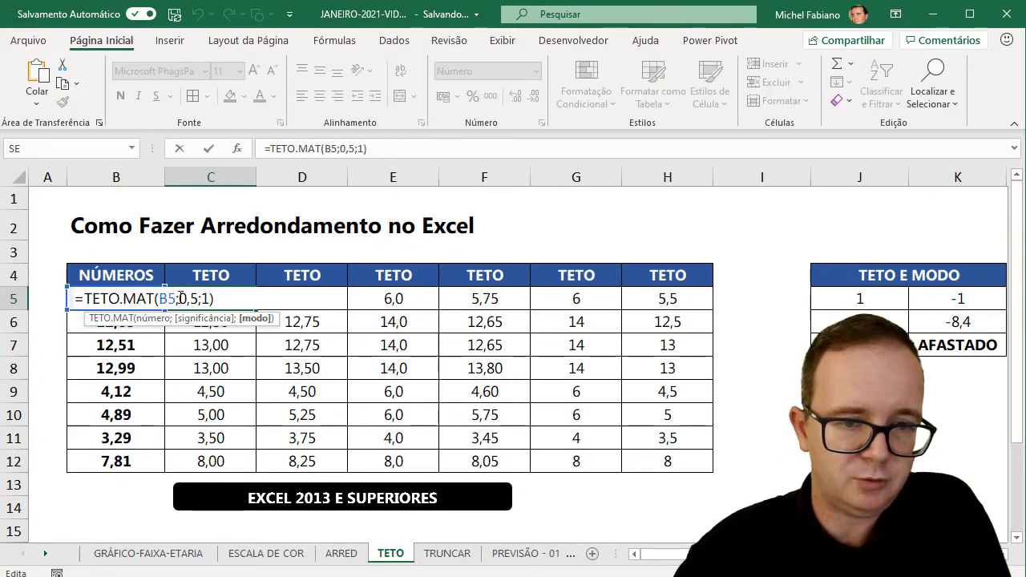
left_click_drag(179, 298, 198, 300)
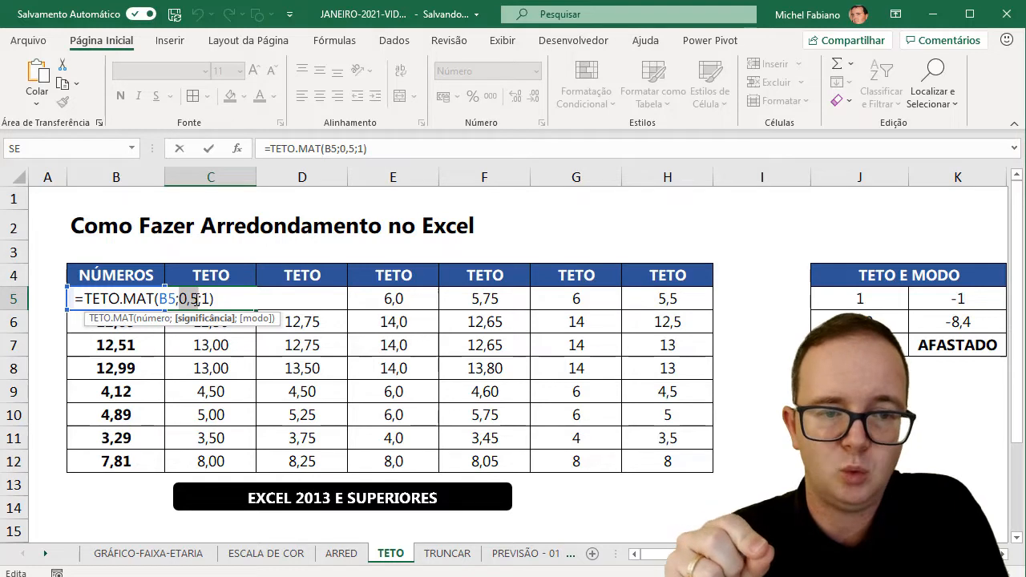
key("Escape")
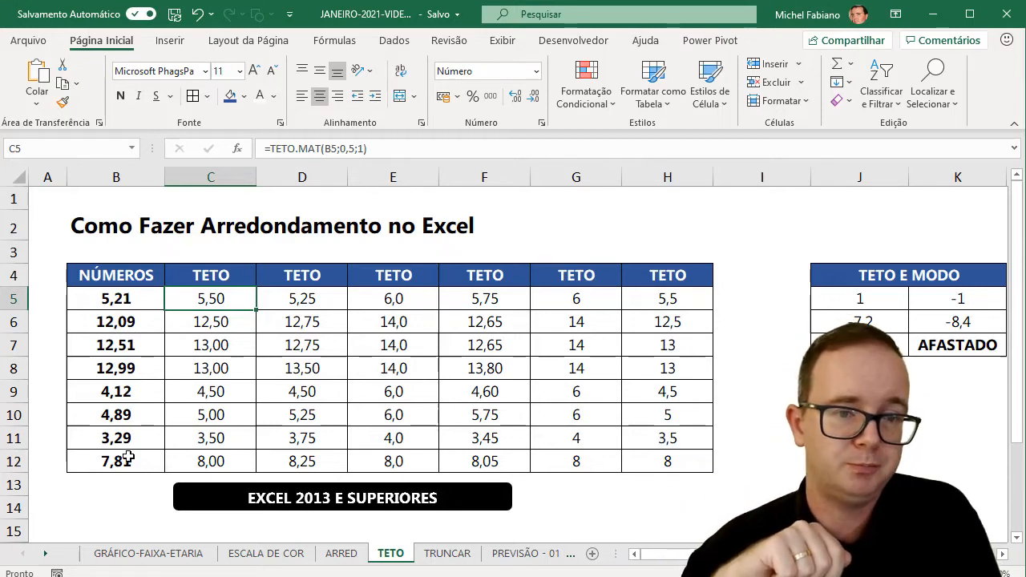
Clear the TETO results in C5:C12.
key("shift+Down")
key("shift+Down")
key("shift+Down")
key("shift+Down")
key("shift+Down")
key("shift+Down")
key("shift+Down")
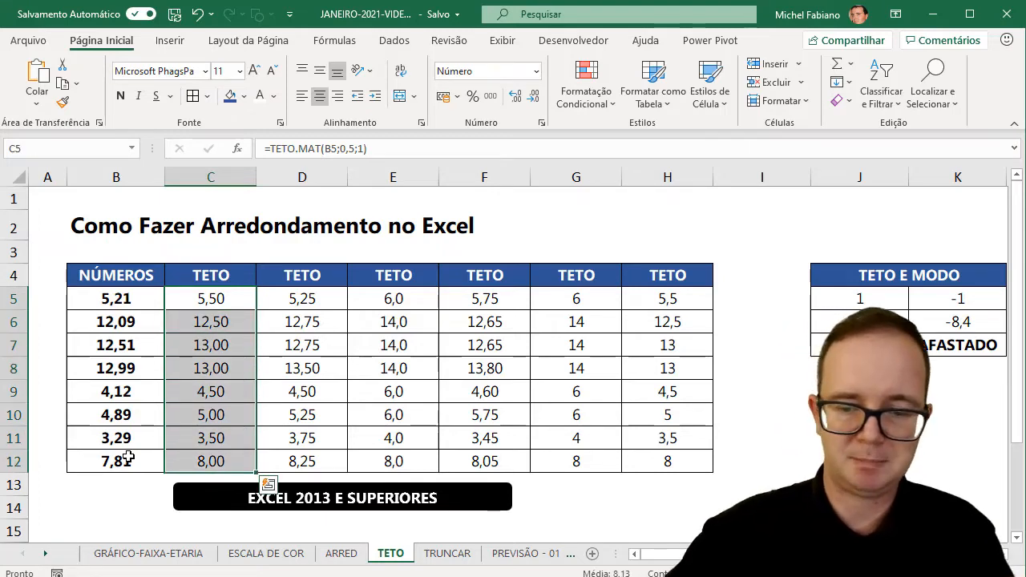
key("Delete")
Enter =TETO.MAT(B5;0,5) in C5 without the mode argument and fill the formula down to C12.
double_click(203, 293)
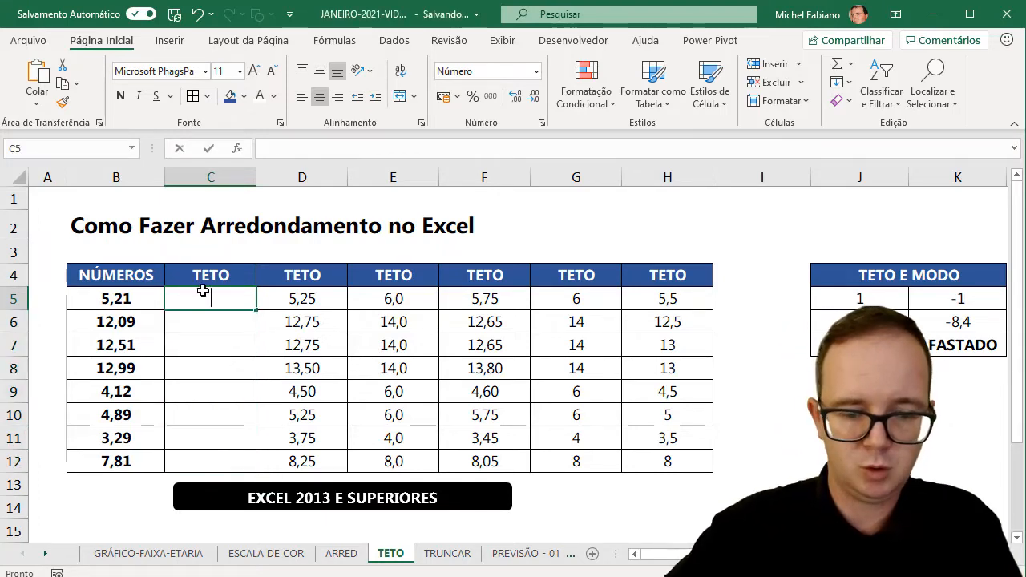
type("=teto")
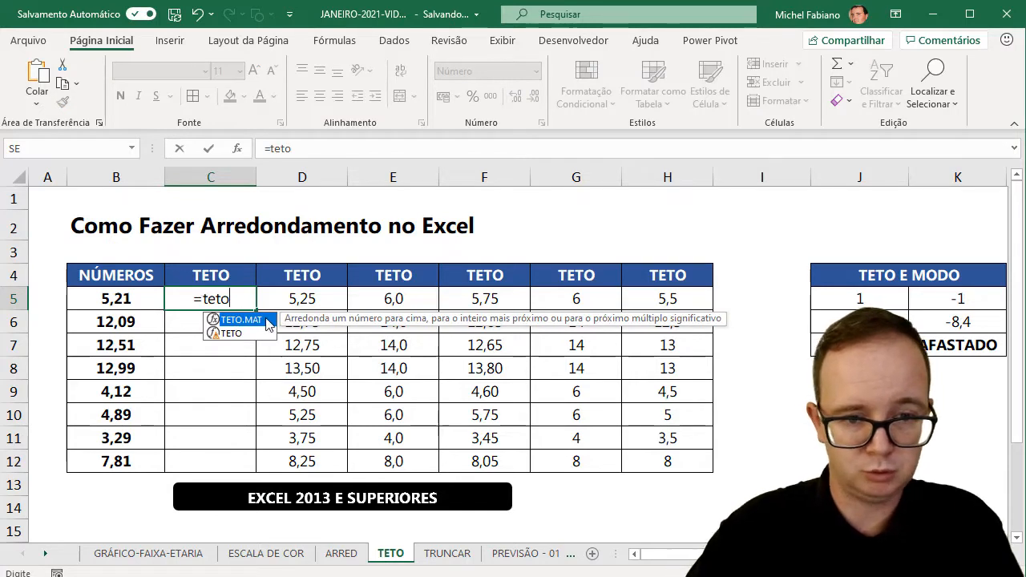
double_click(264, 320)
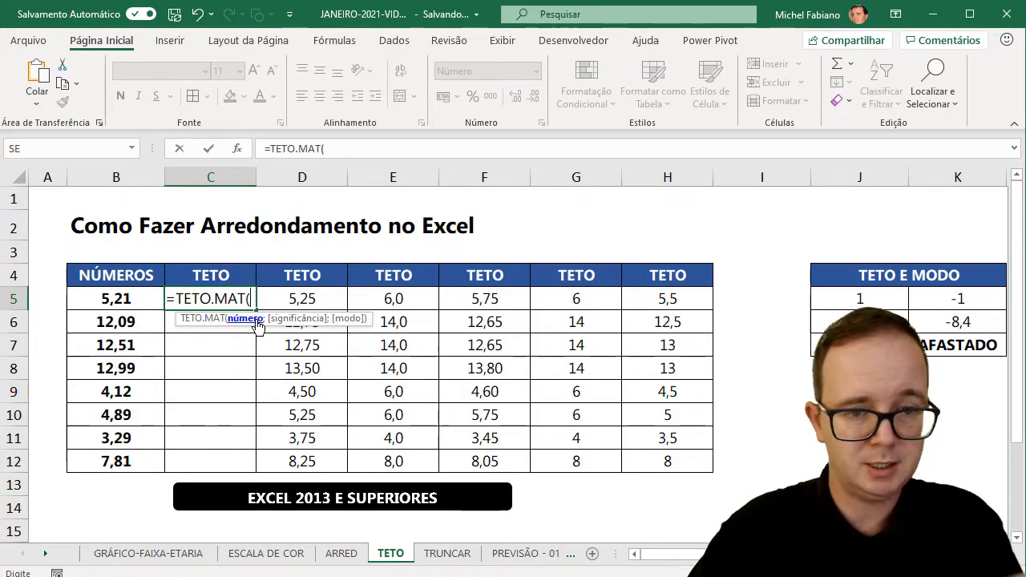
left_click(119, 295)
type(";")
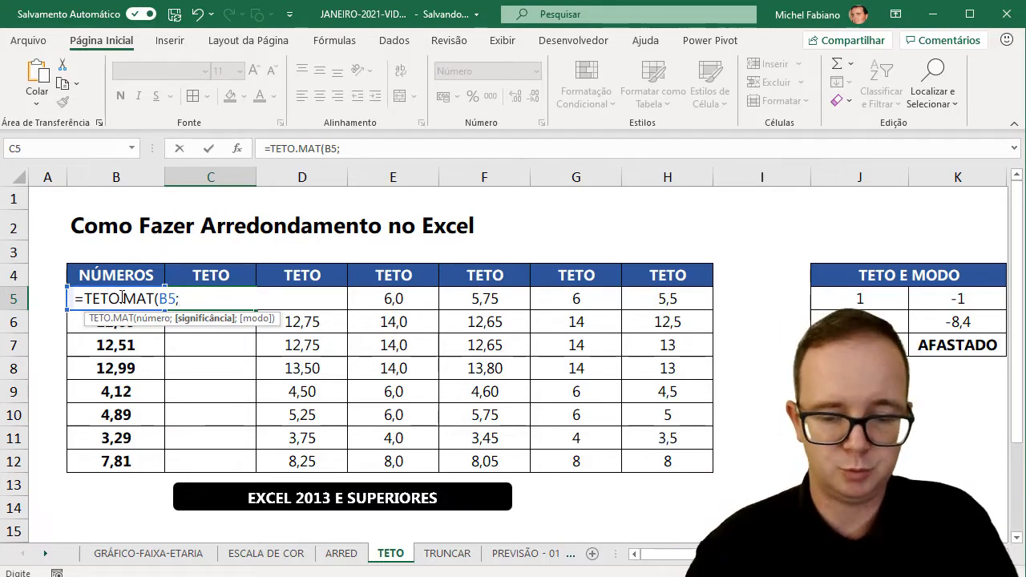
type("0,5")
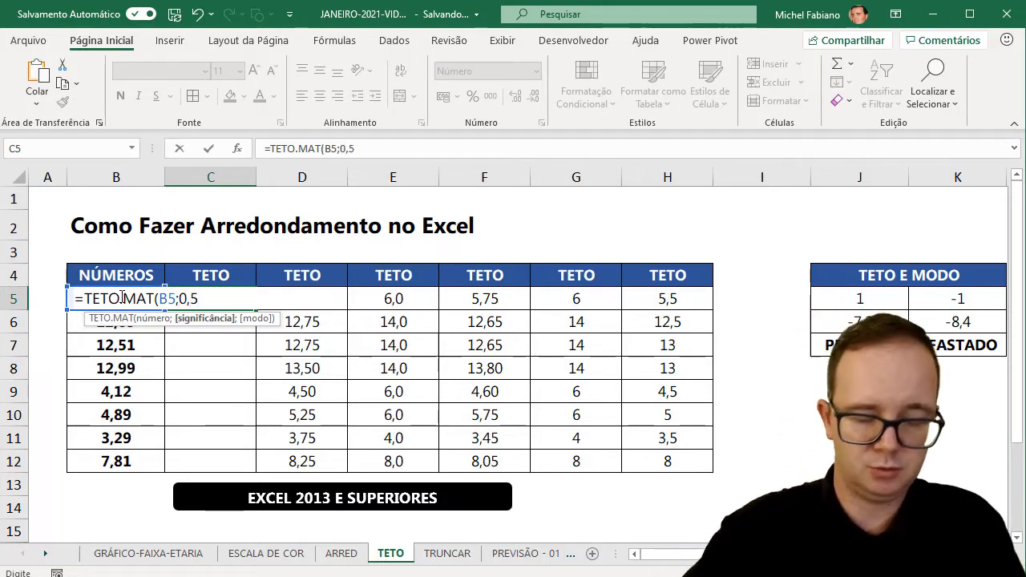
type(";")
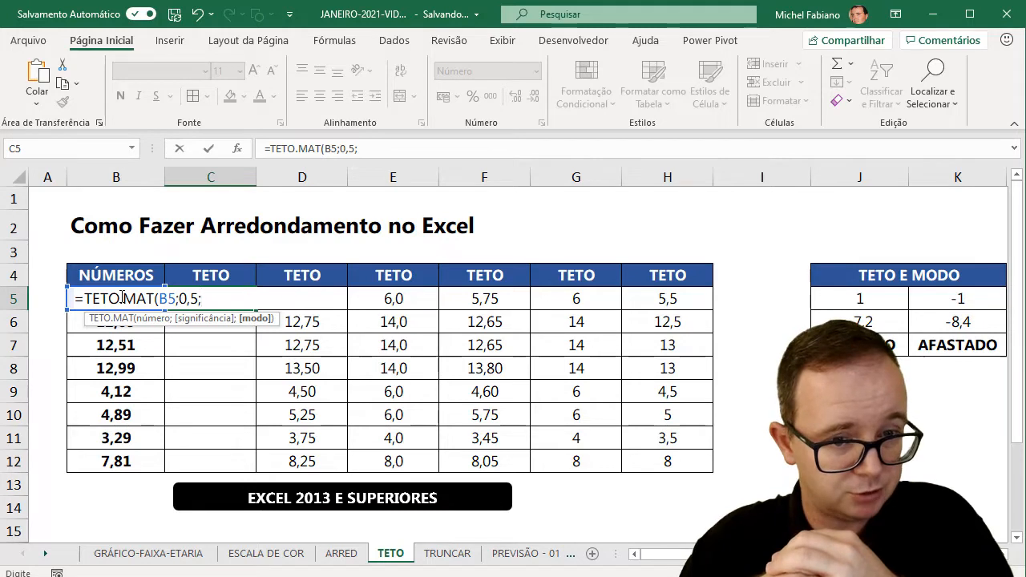
key("BackSpace")
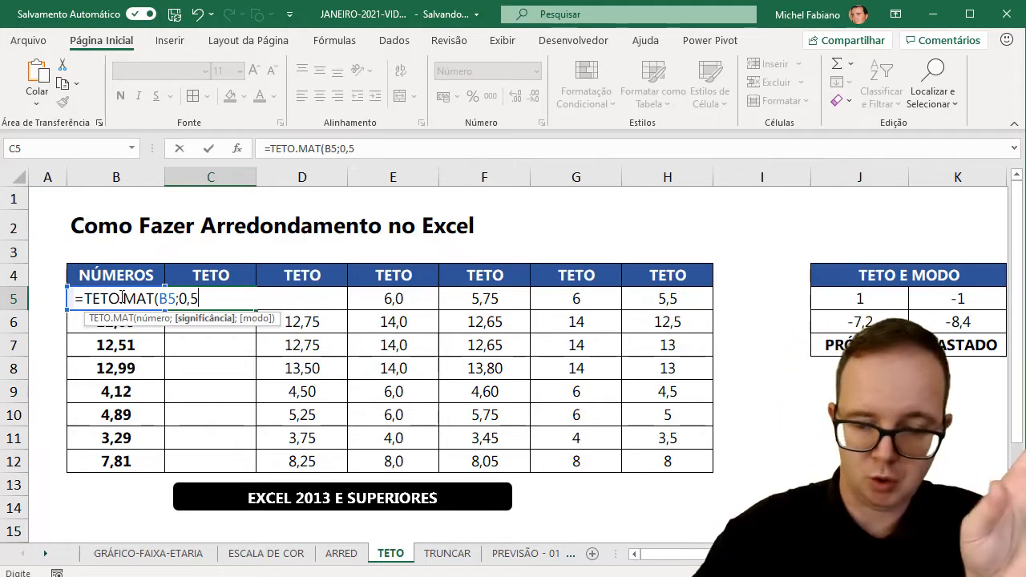
type(")")
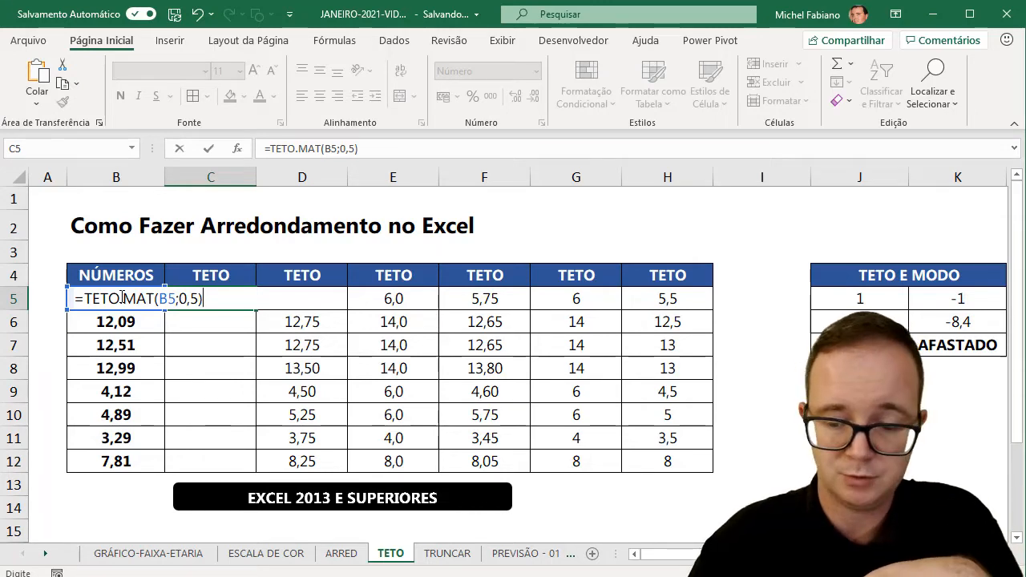
key("Return")
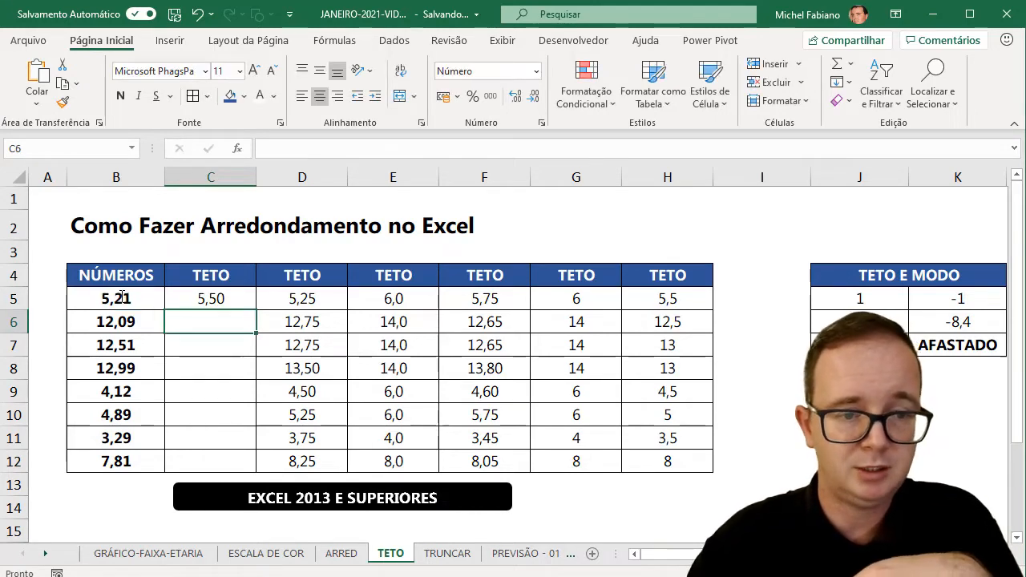
left_click(228, 299)
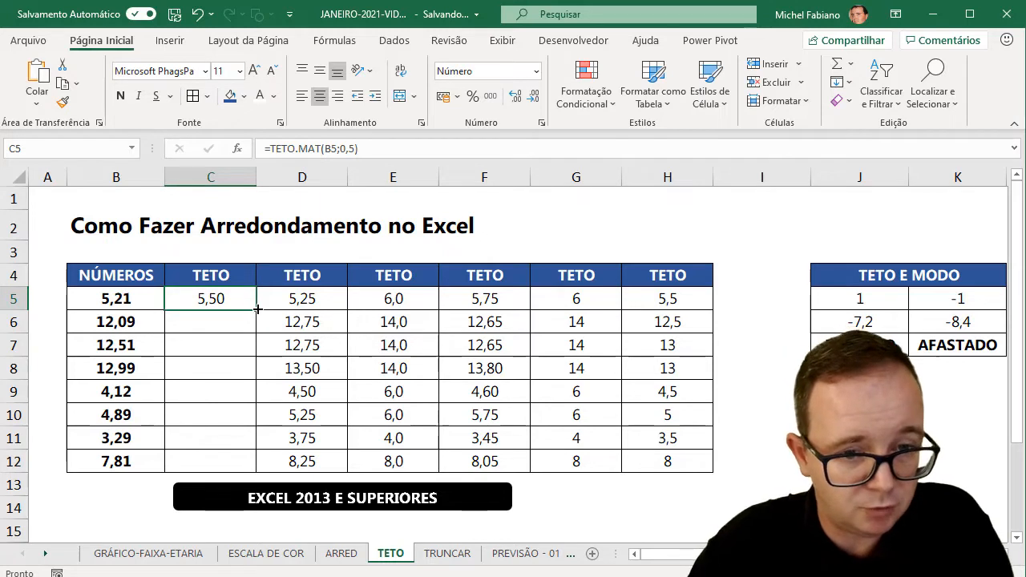
double_click(257, 309)
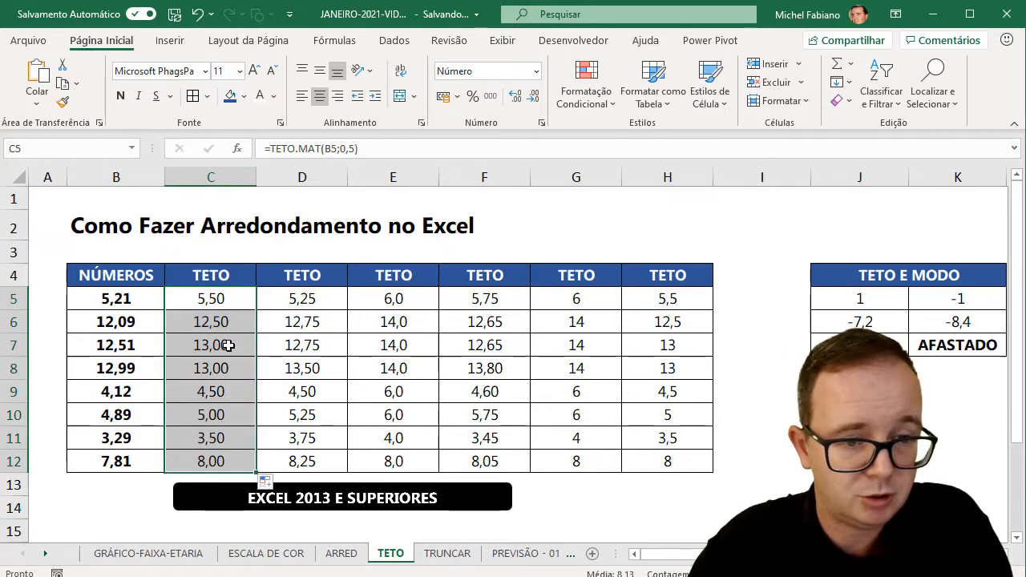
Remove the mode argument from D5's formula, leaving =TETO.MAT(B5;0,75), and fill it down to D12.
left_click(313, 298)
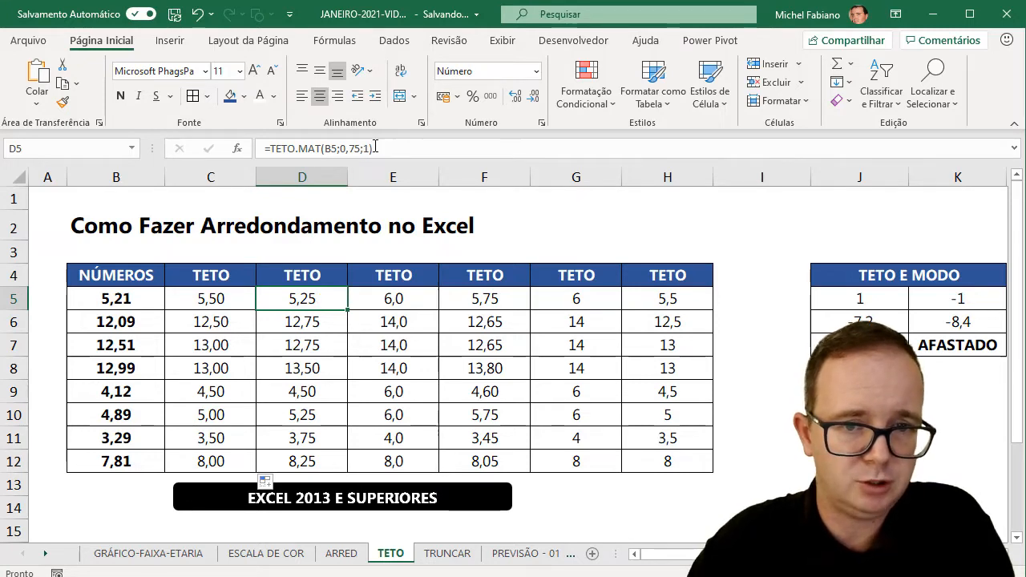
left_click(376, 147)
key("BackSpace")
key("BackSpace")
key("BackSpace")
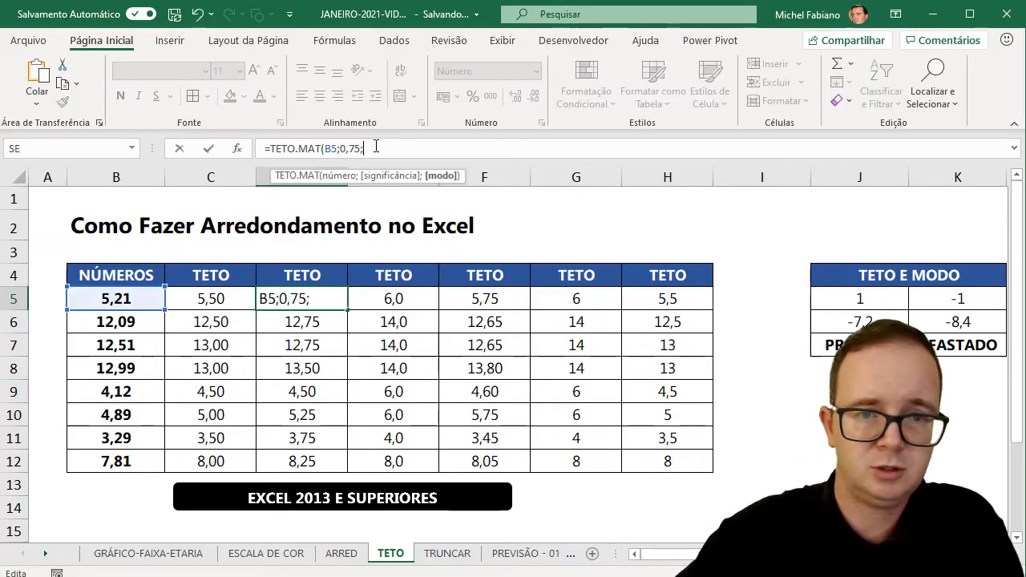
type(")")
key("Return")
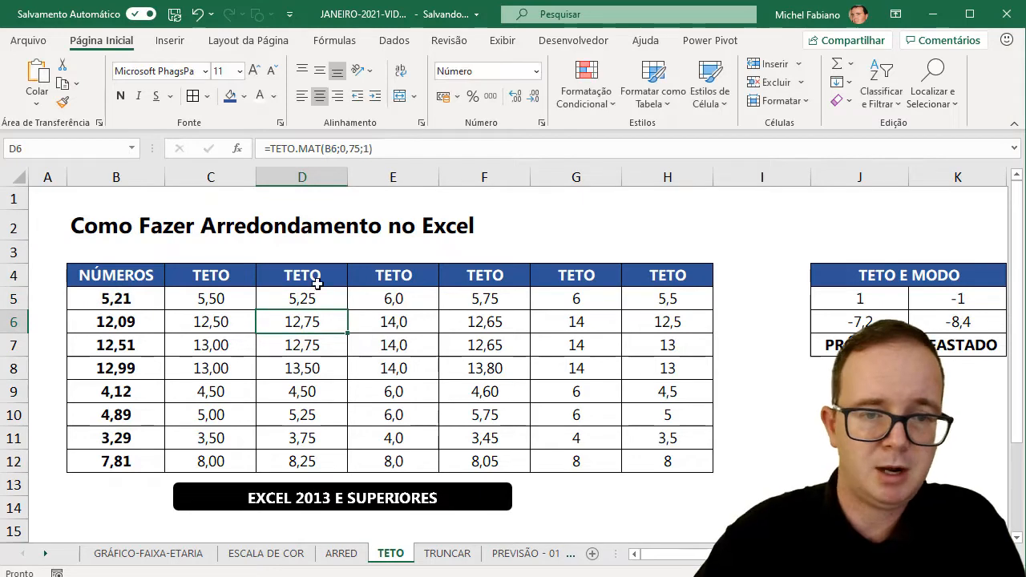
left_click(340, 303)
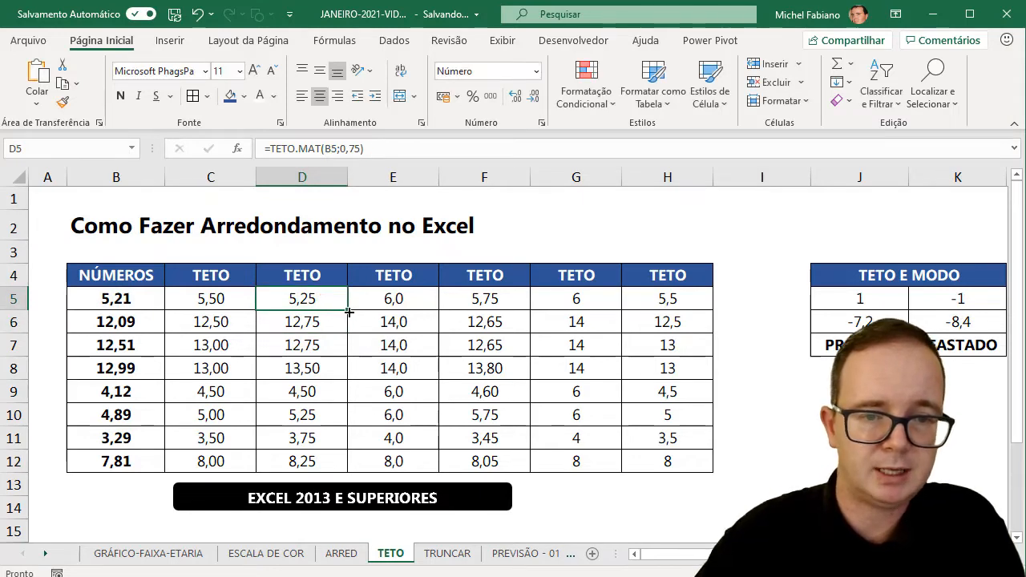
double_click(340, 303)
Clear the TETO results in D5:D12.
left_click(331, 297)
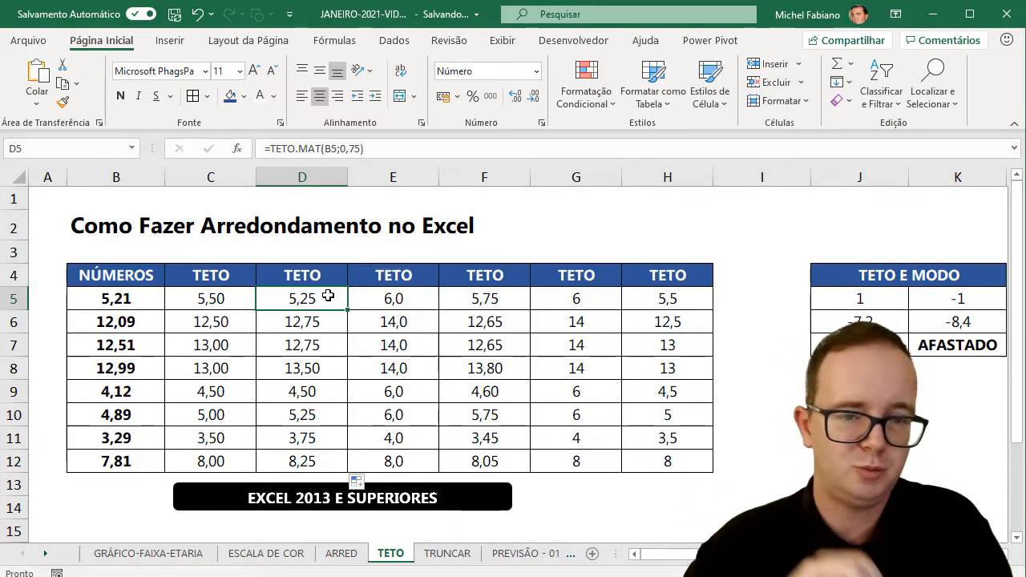
left_click_drag(328, 296, 318, 465)
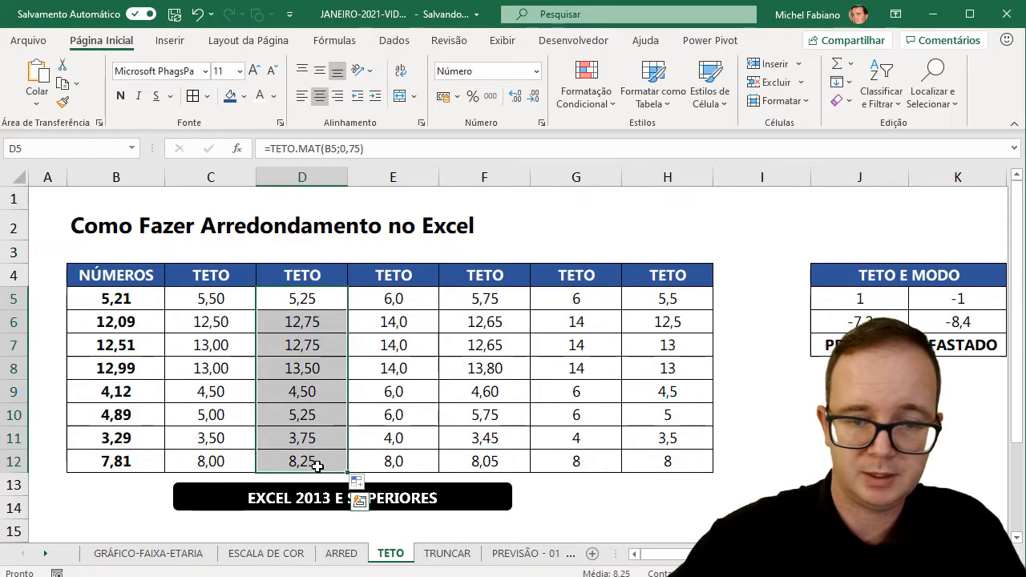
key("Delete")
Enter =TETO.MAT(B5;0,75) in D5 and fill the formula down to D12.
left_click(327, 298)
type("=tdt")
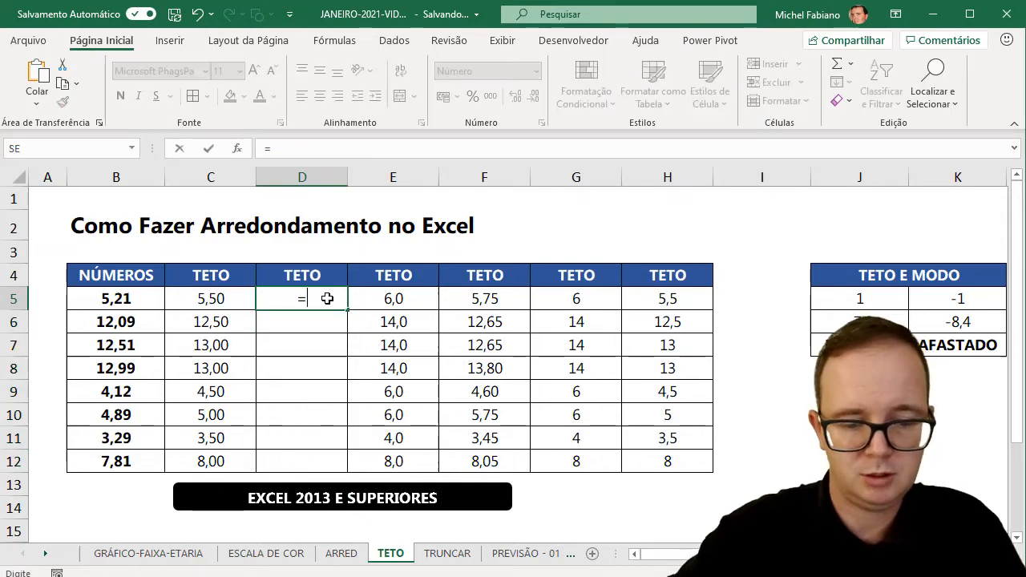
key("BackSpace")
key("BackSpace")
type("eto")
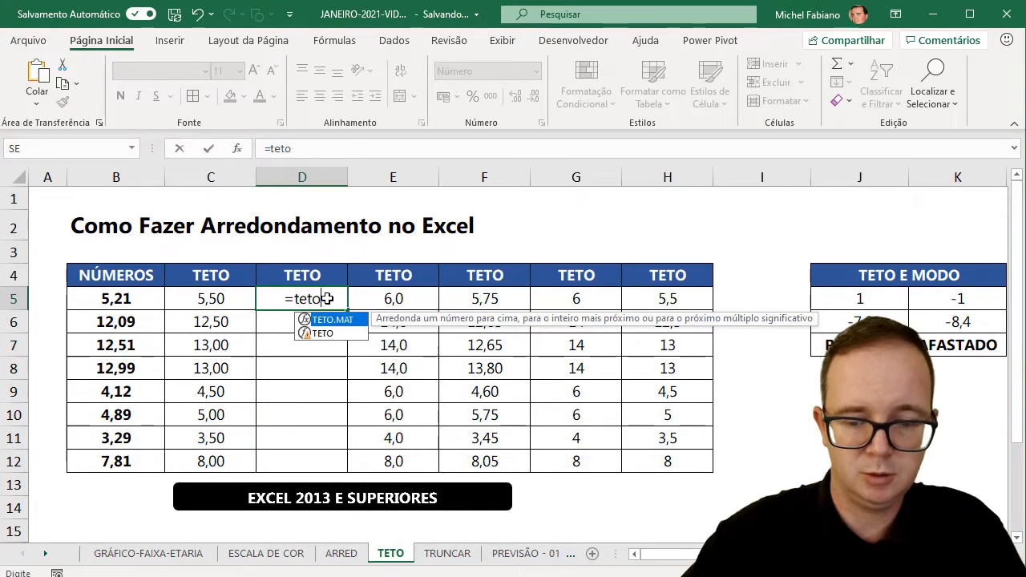
type(".mat(")
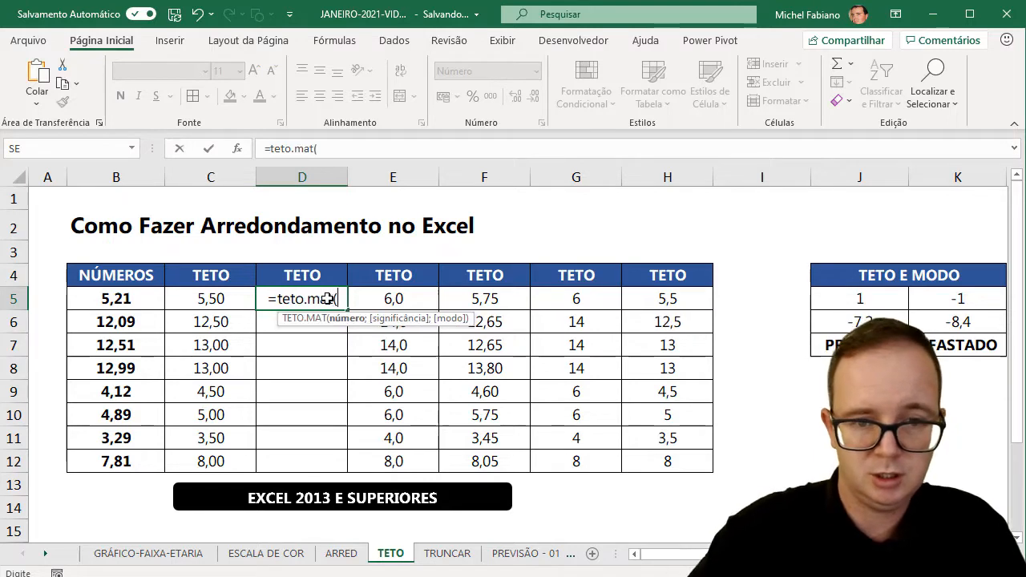
left_click(140, 299)
type(";")
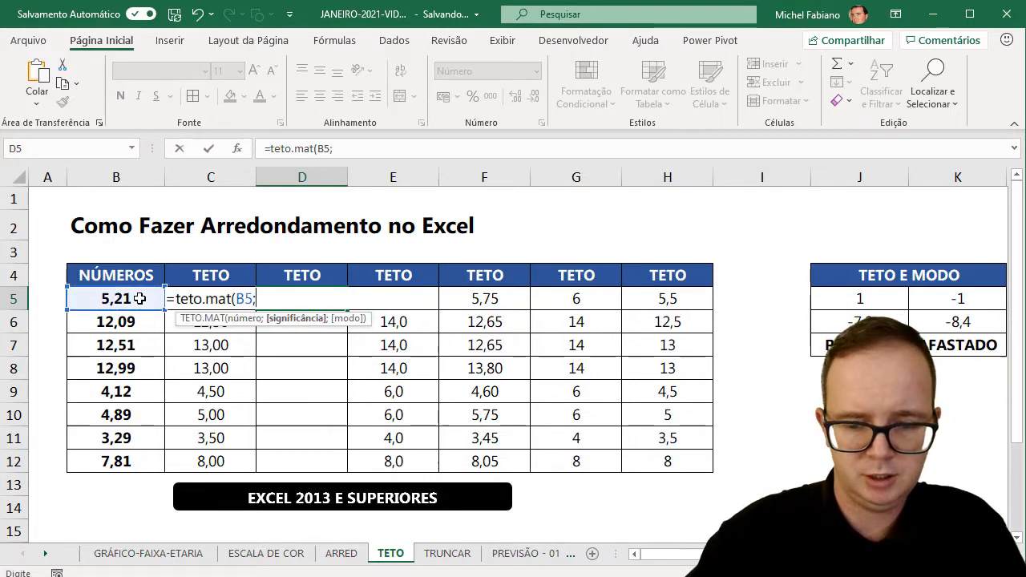
type("0,25")
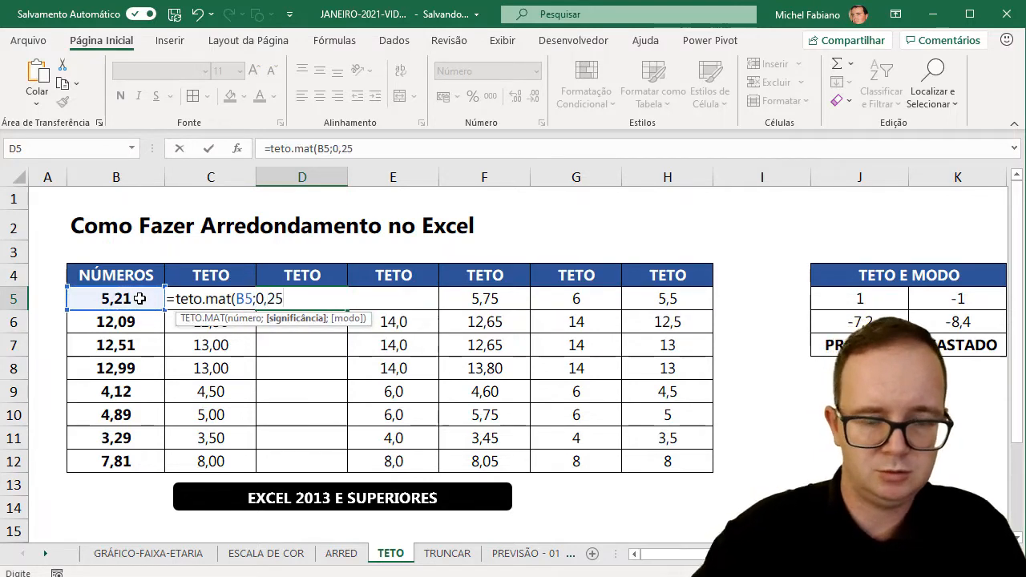
key("BackSpace")
key("BackSpace")
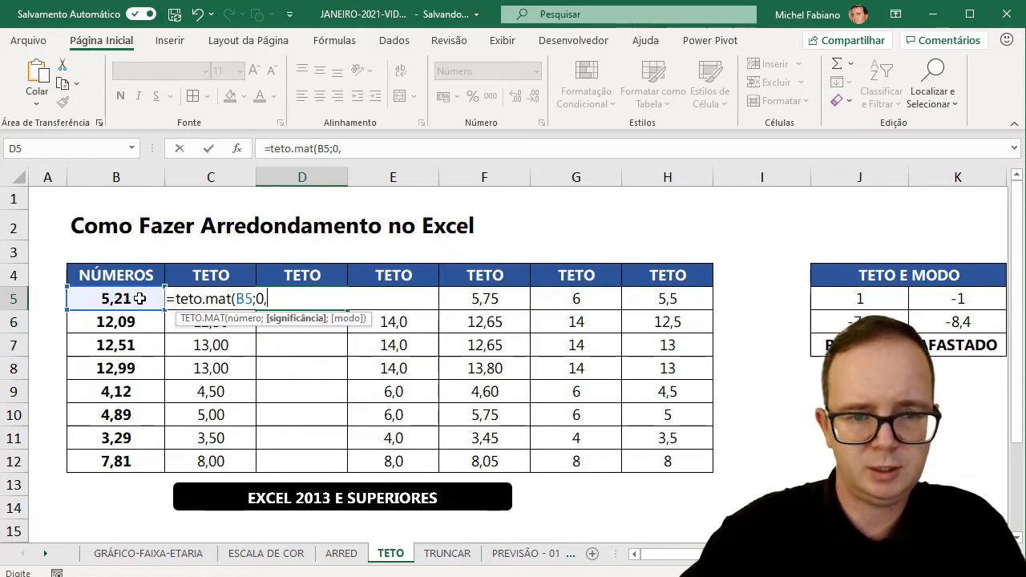
type("75")
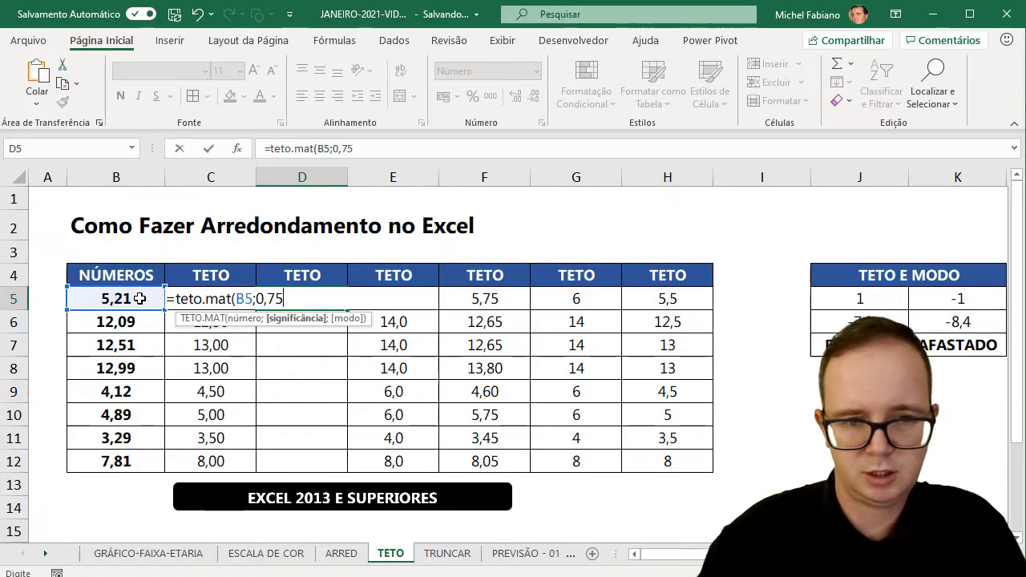
type(")")
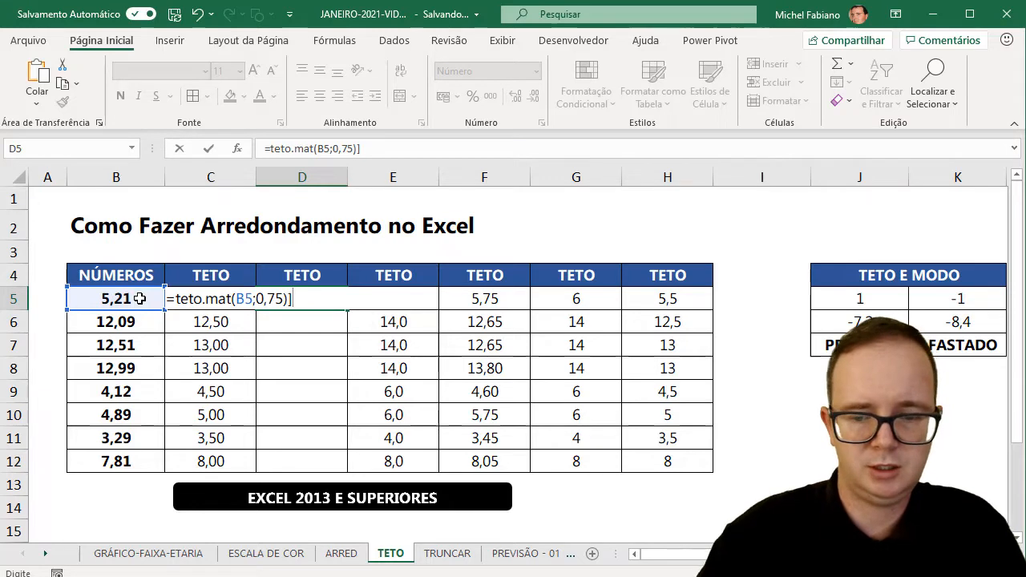
key("Return")
left_click(317, 297)
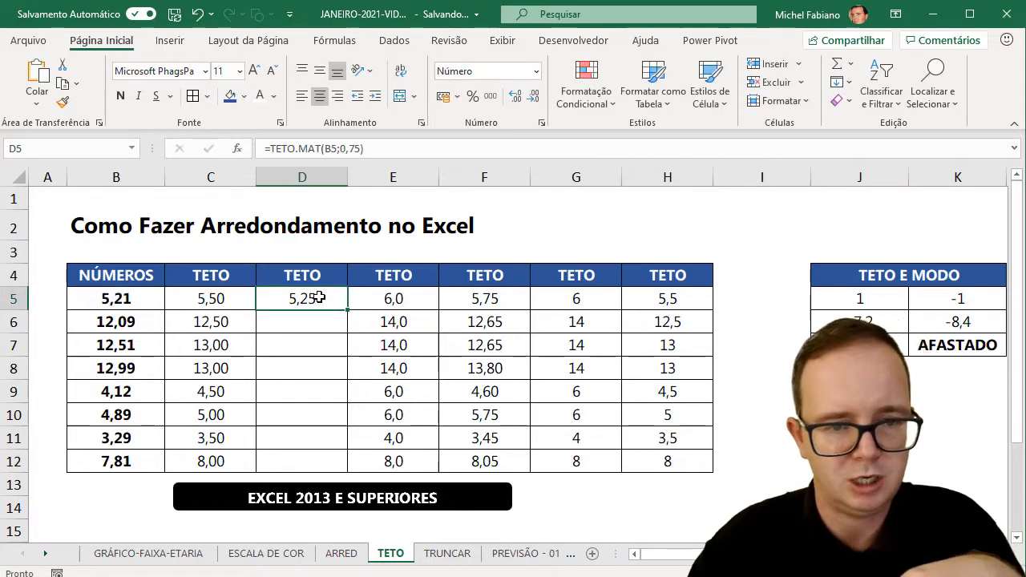
double_click(348, 312)
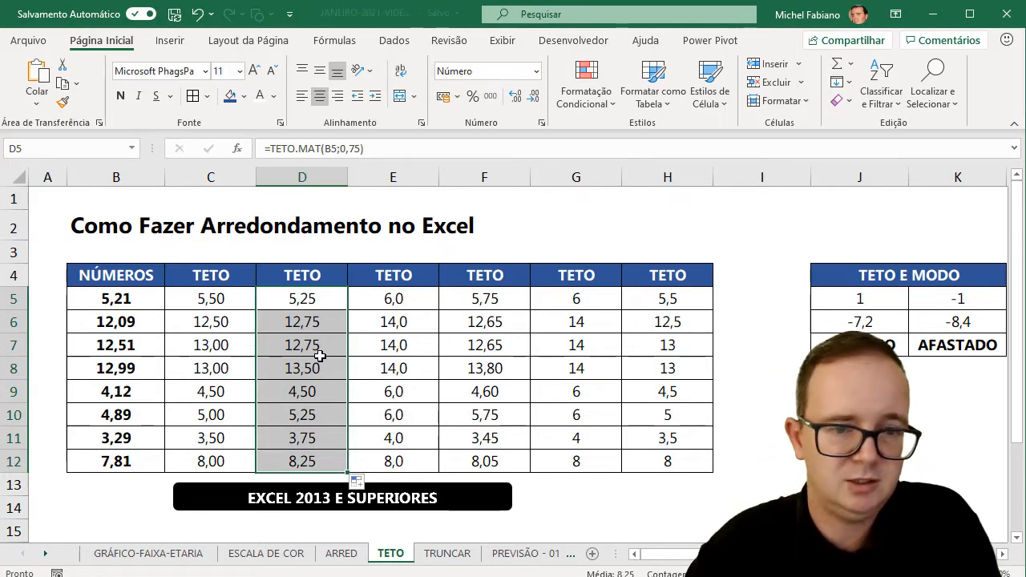
Examine the TETO.MAT formula with significance 2 in E5:E12 and compare E5's result with the number in B5.
left_click(415, 298)
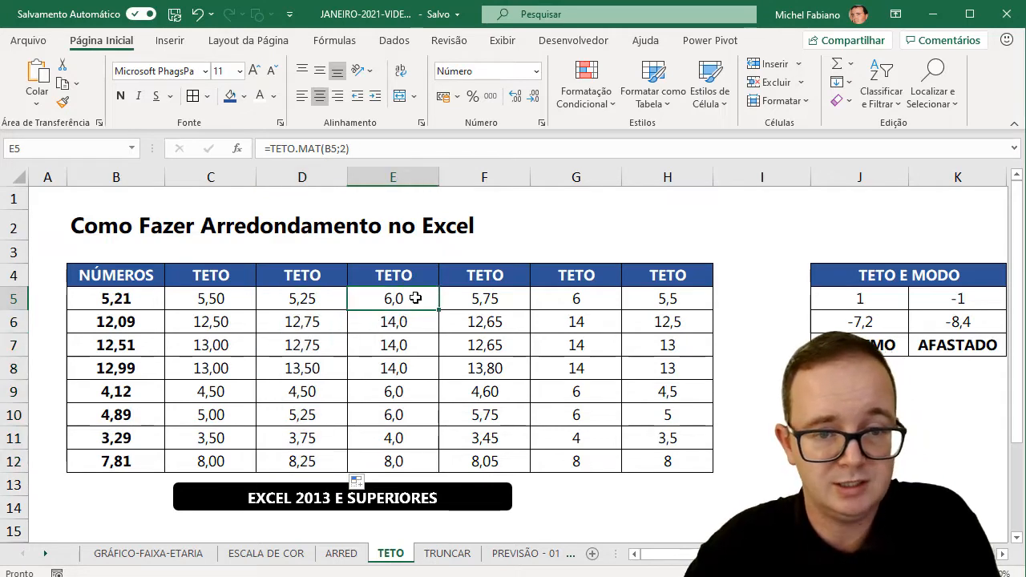
left_click_drag(413, 298, 409, 458)
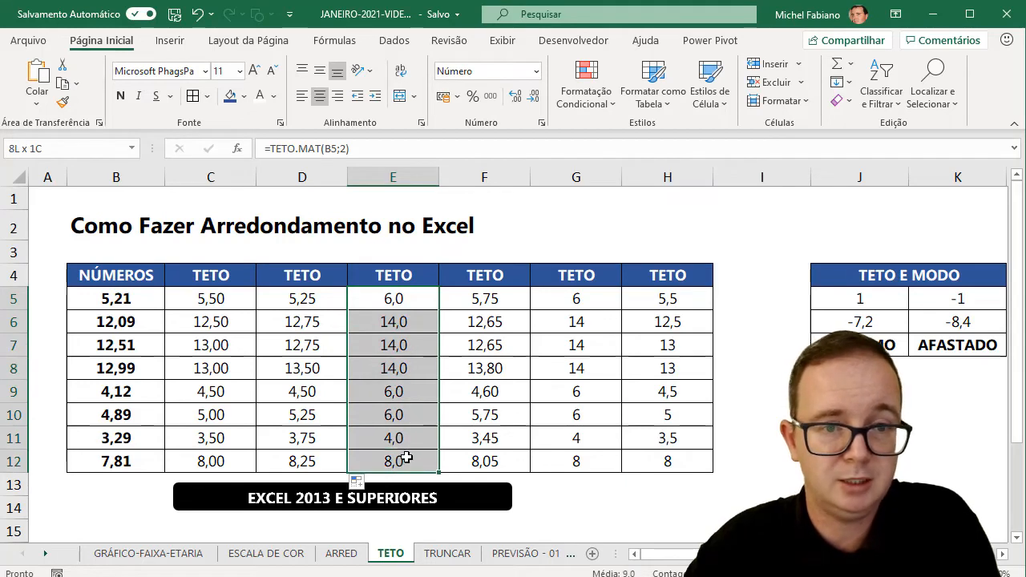
left_click(410, 294)
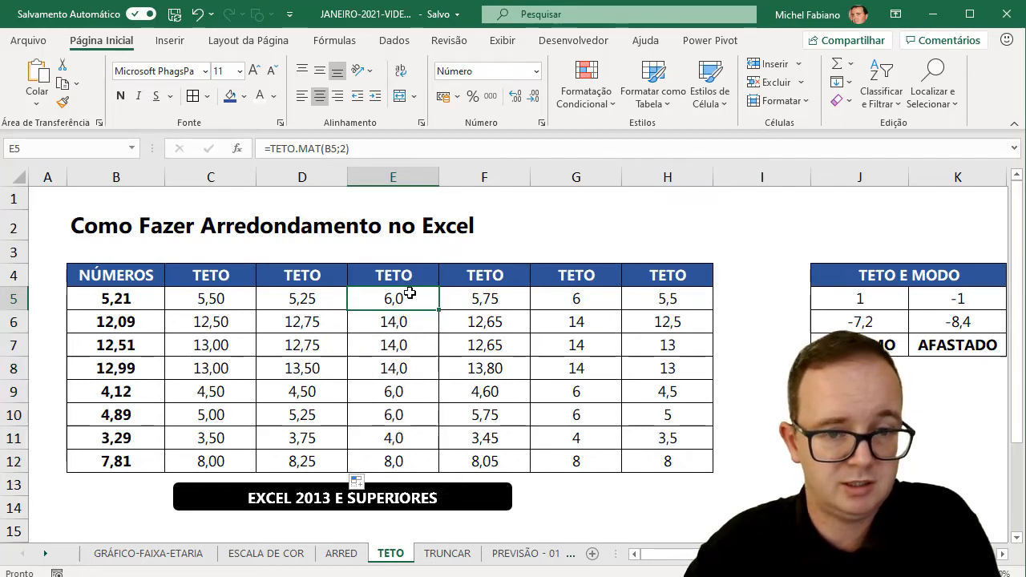
left_click(108, 299)
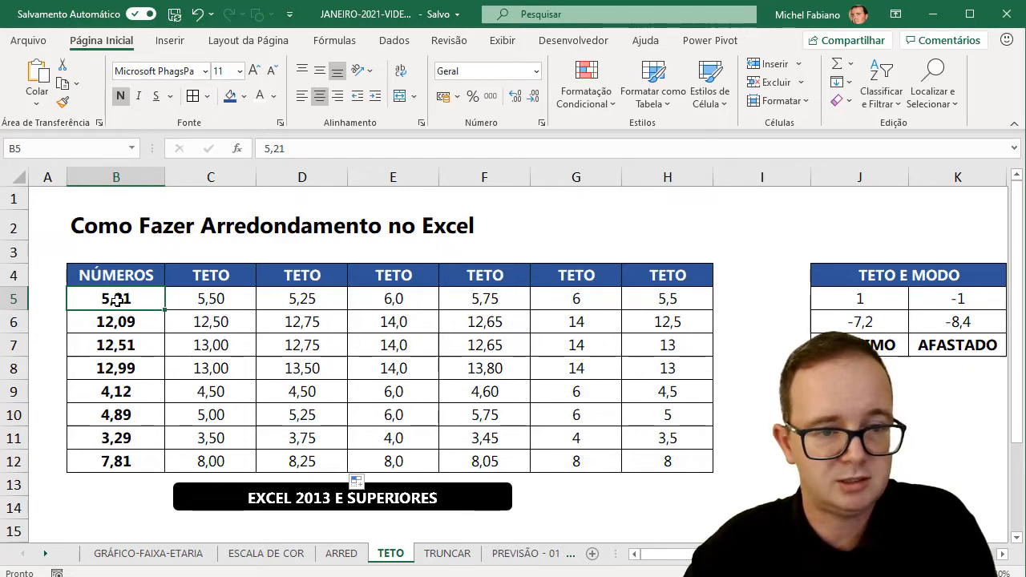
left_click(374, 302)
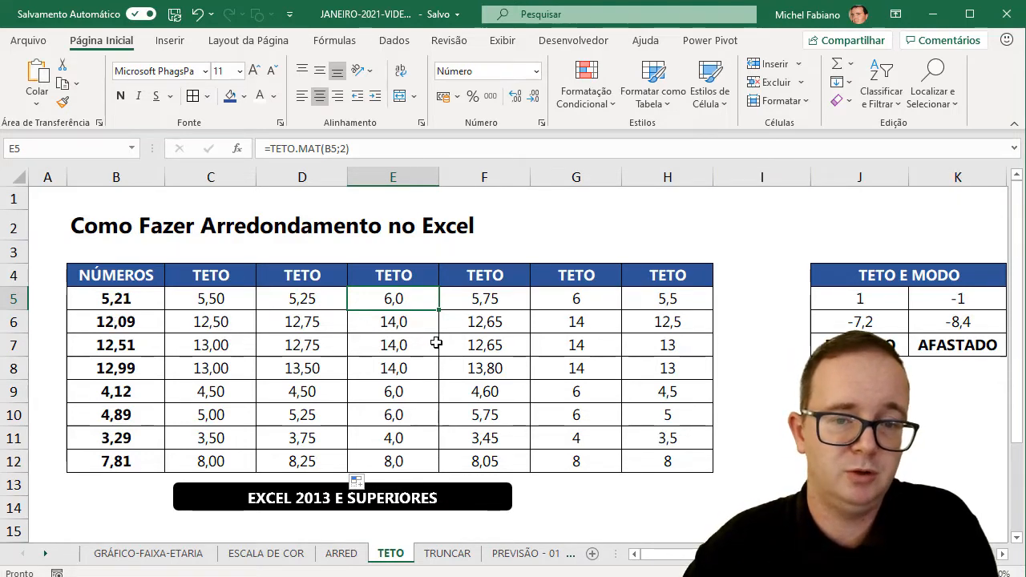
Replace the number in B6 with 11.
left_click(111, 321)
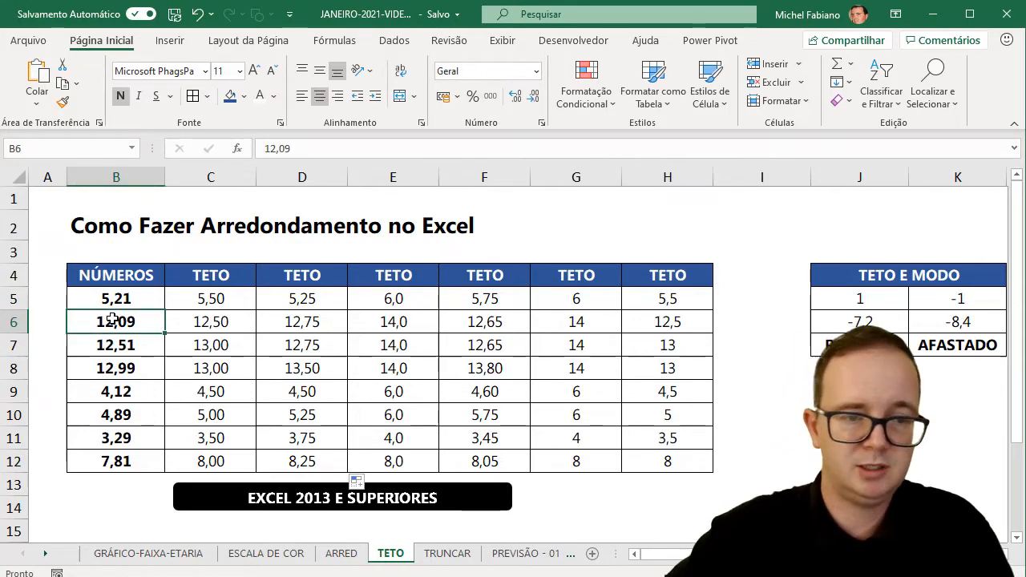
type("1")
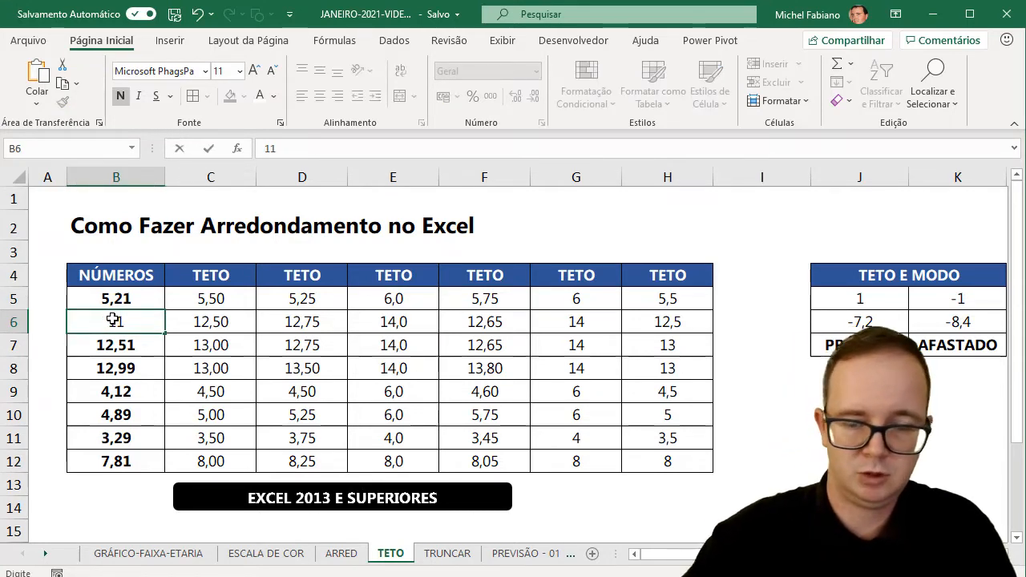
type("1")
key("Return")
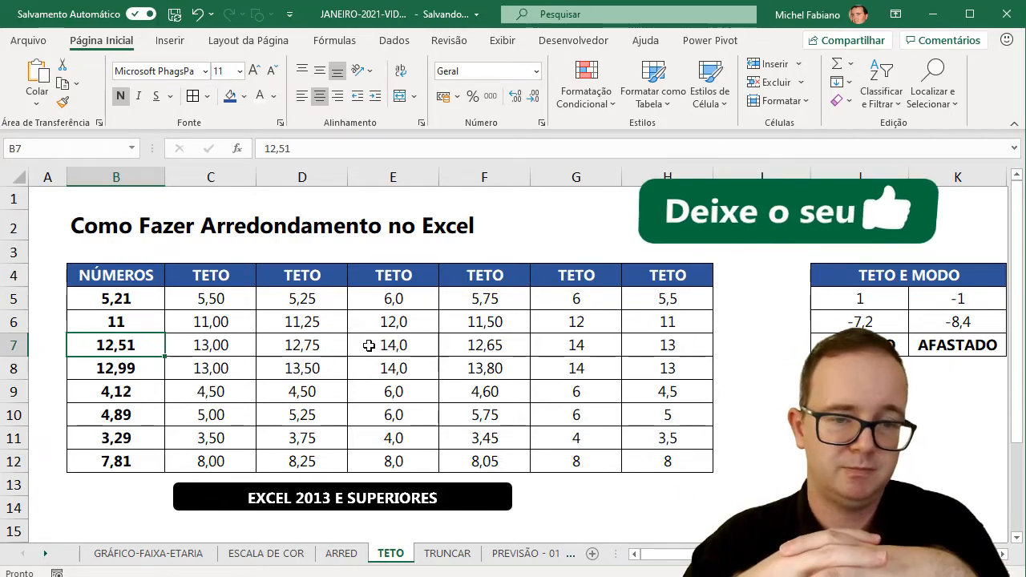
Clear E5, re-enter =TETO.MAT(B5;2) there and fill the formula down to E12.
left_click(421, 299)
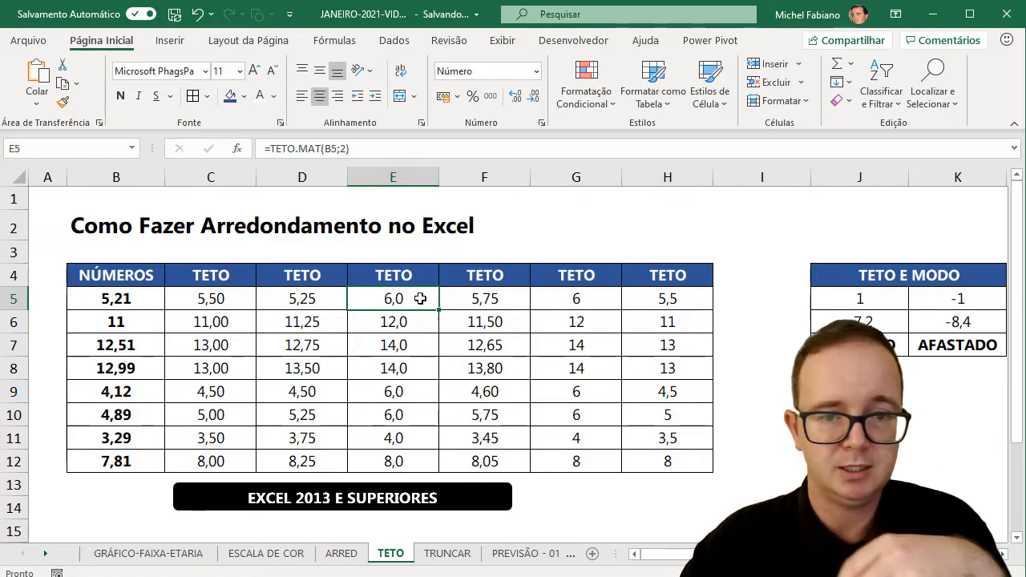
key("Delete")
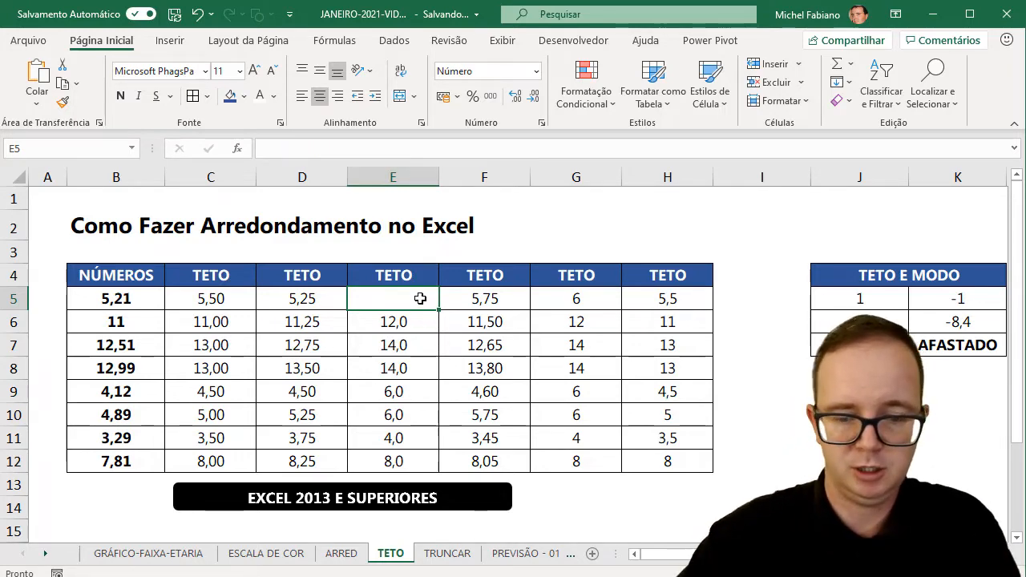
type("=teto.")
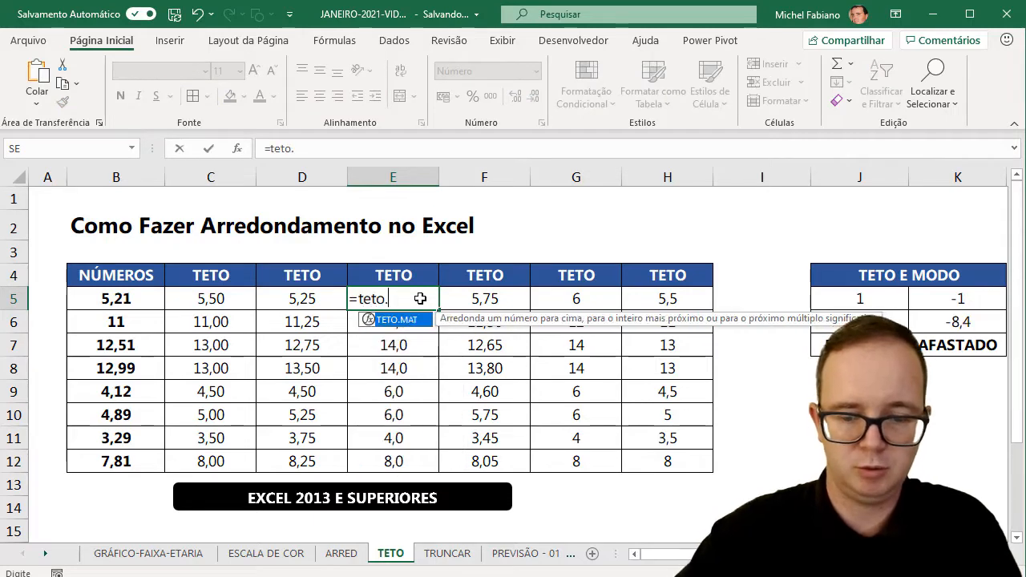
type("mat(")
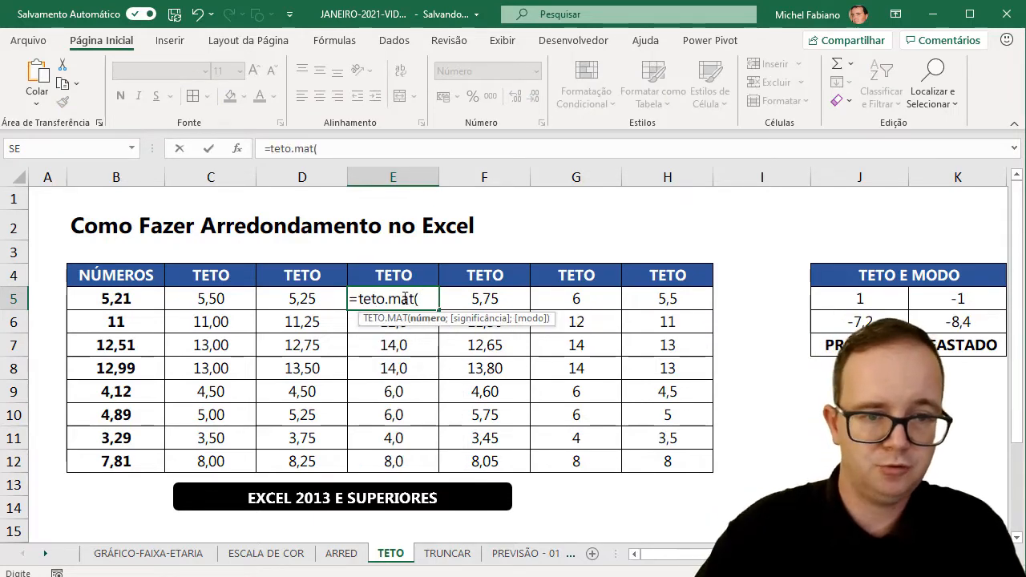
left_click(116, 300)
type(";2)")
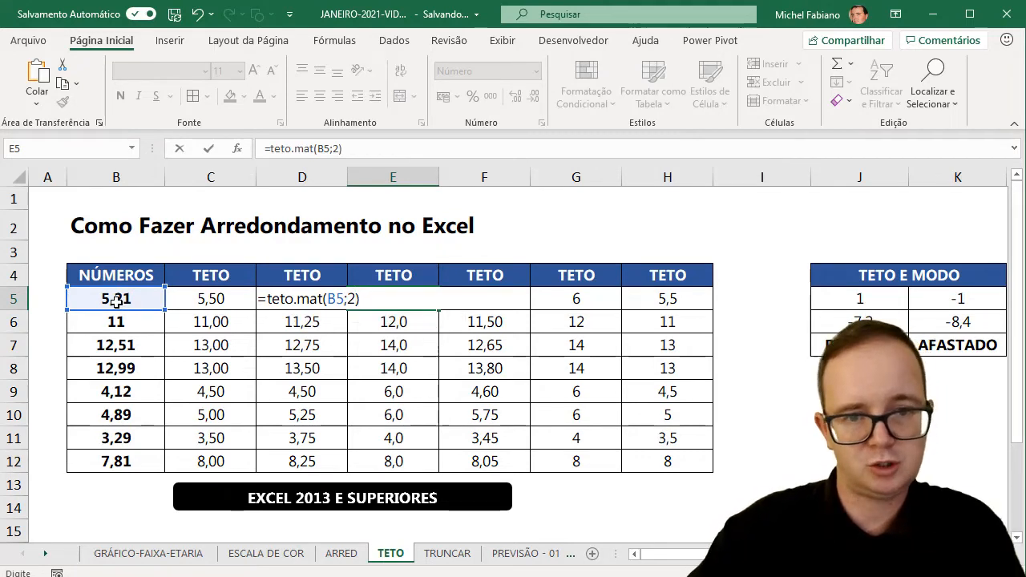
key("Return")
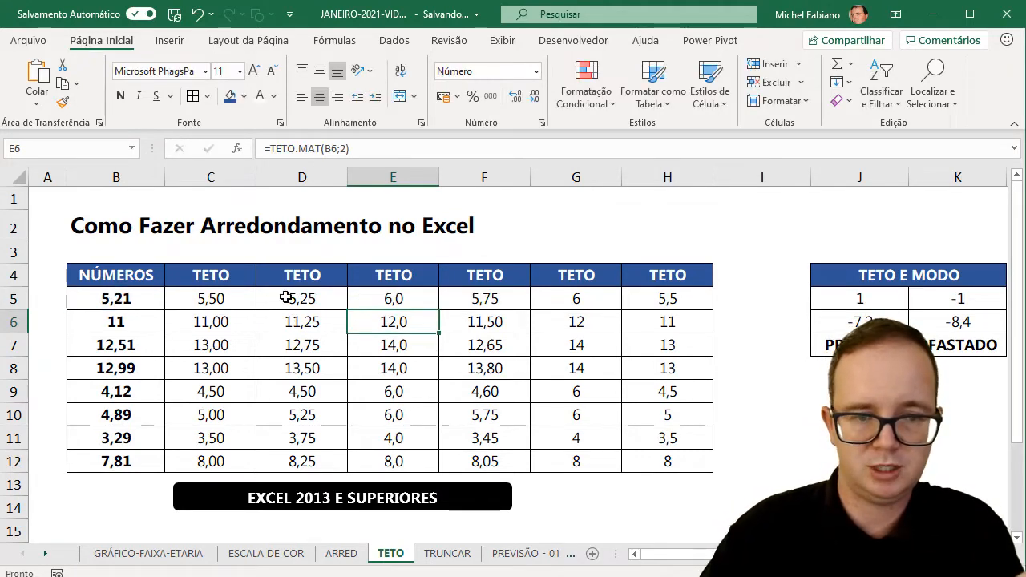
left_click(403, 299)
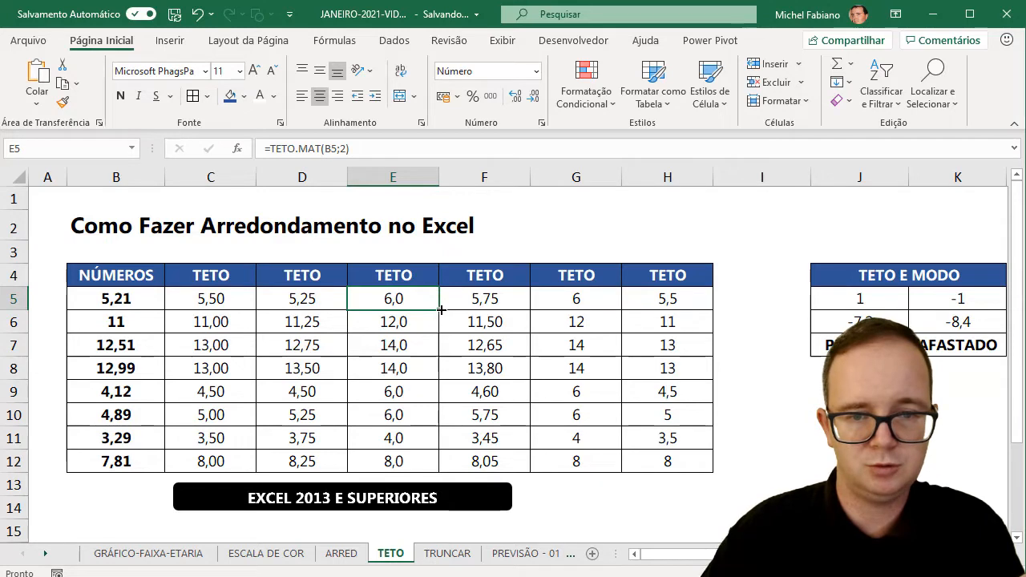
double_click(439, 310)
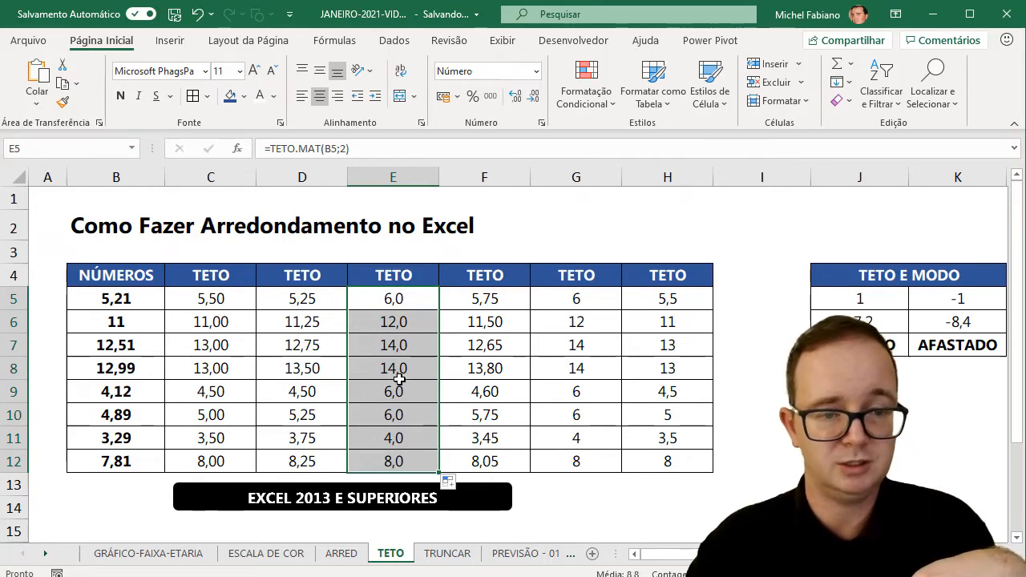
Try 13,1 as the number in B8, and finally set it to 14,1.
left_click(109, 365)
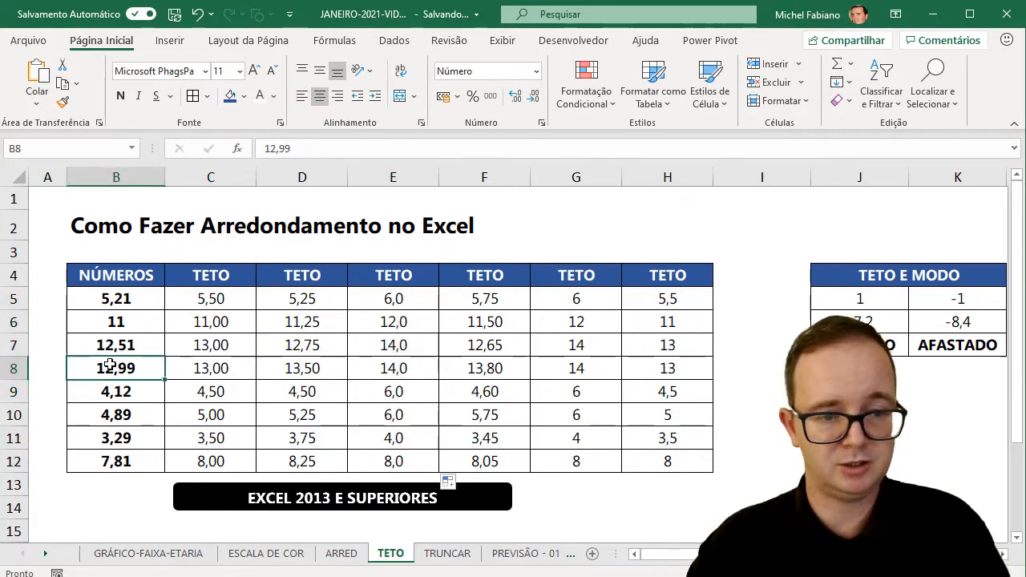
type("13,1")
key("Return")
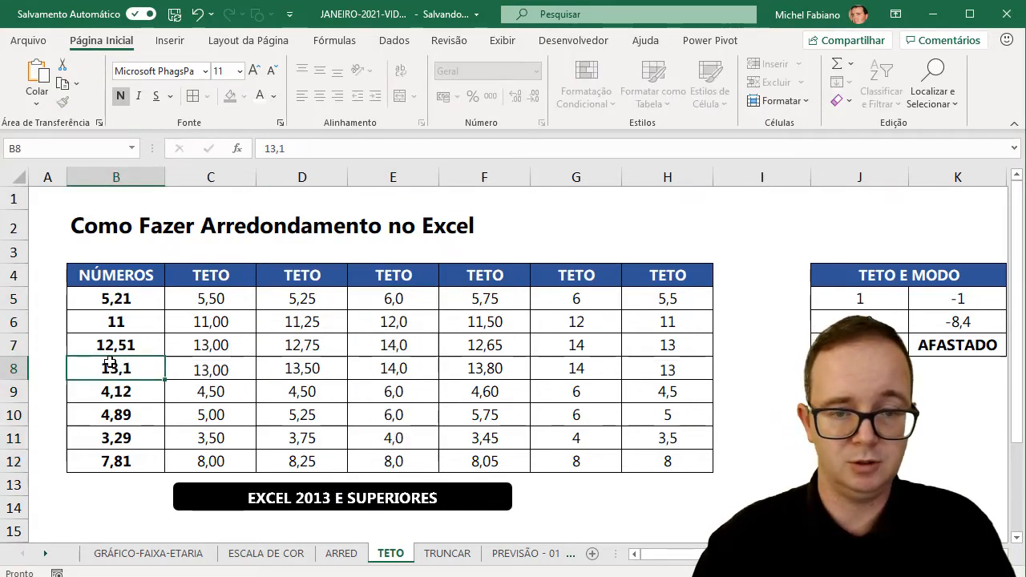
left_click(109, 364)
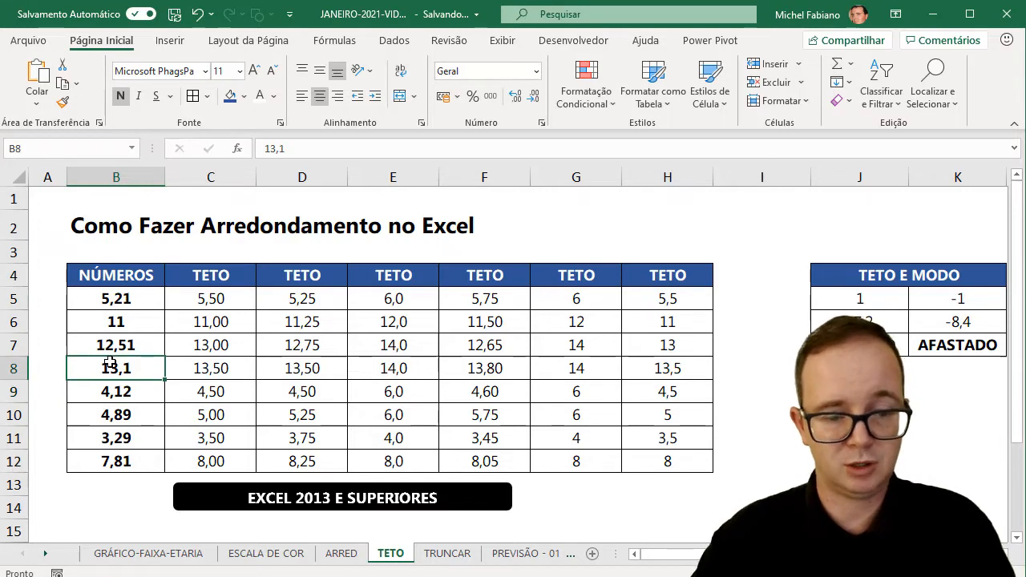
type("14,1")
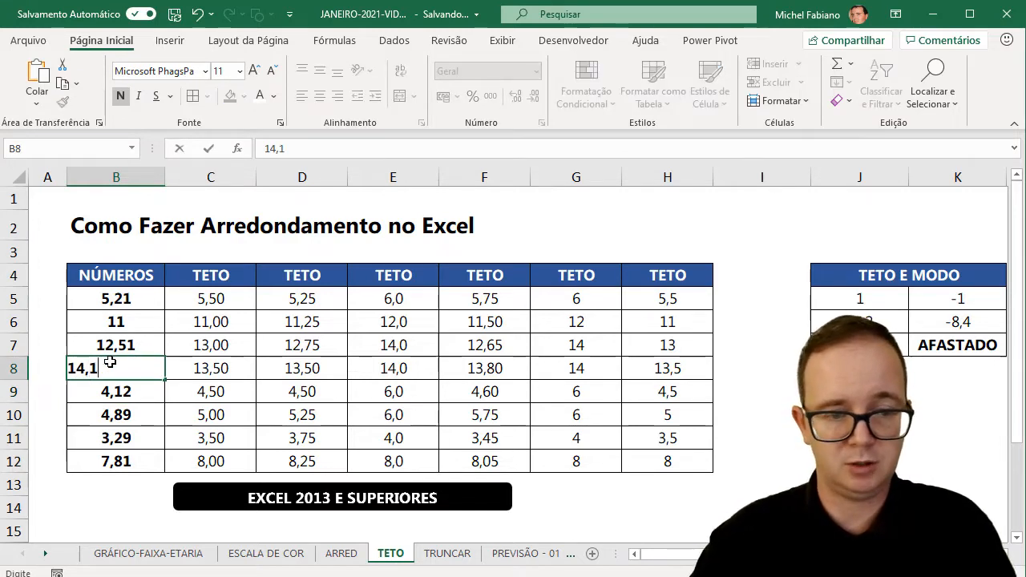
key("Return")
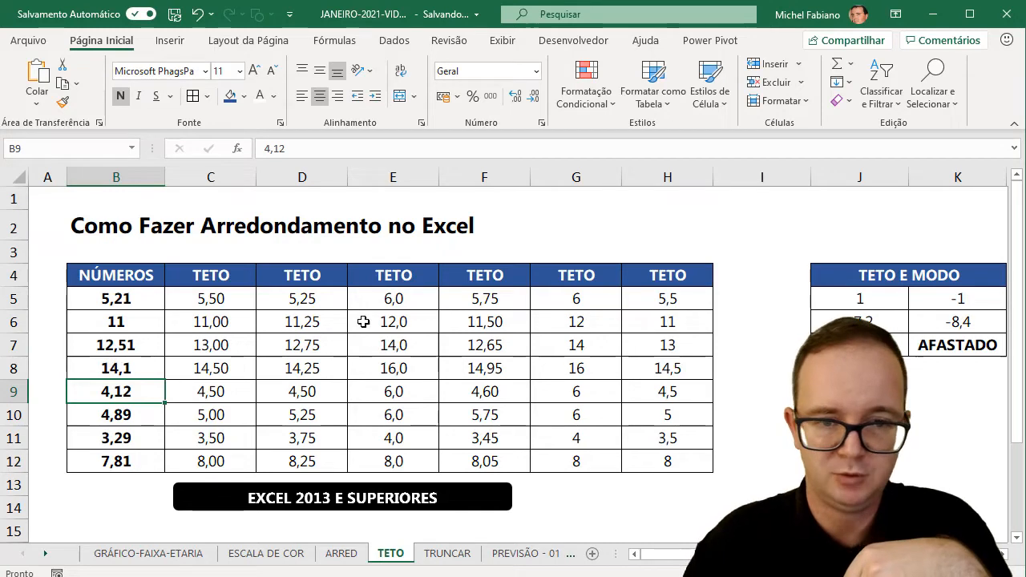
Clear the TETO results in F5:F12.
left_click(506, 295)
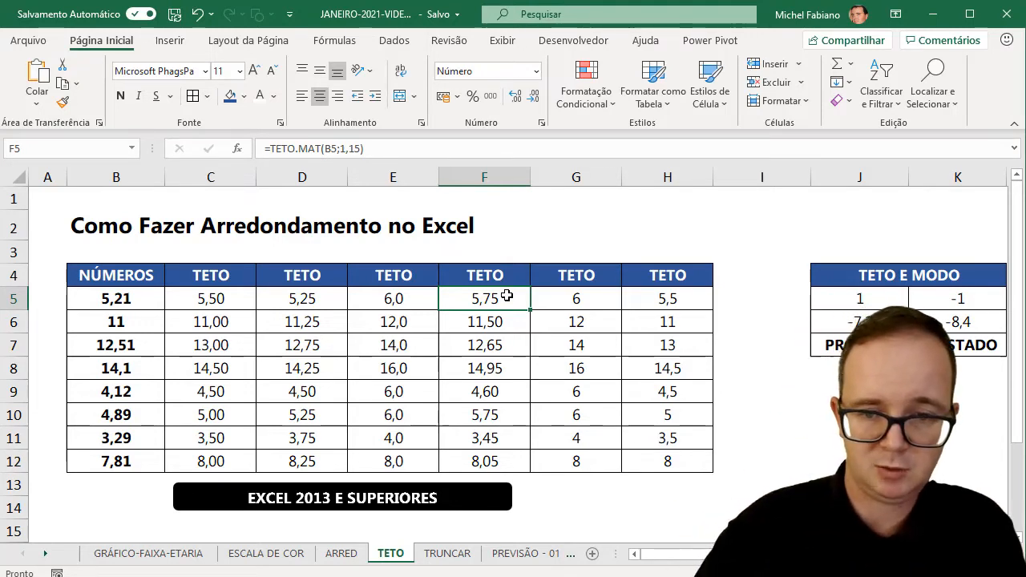
left_click_drag(506, 296, 500, 455)
key("Delete")
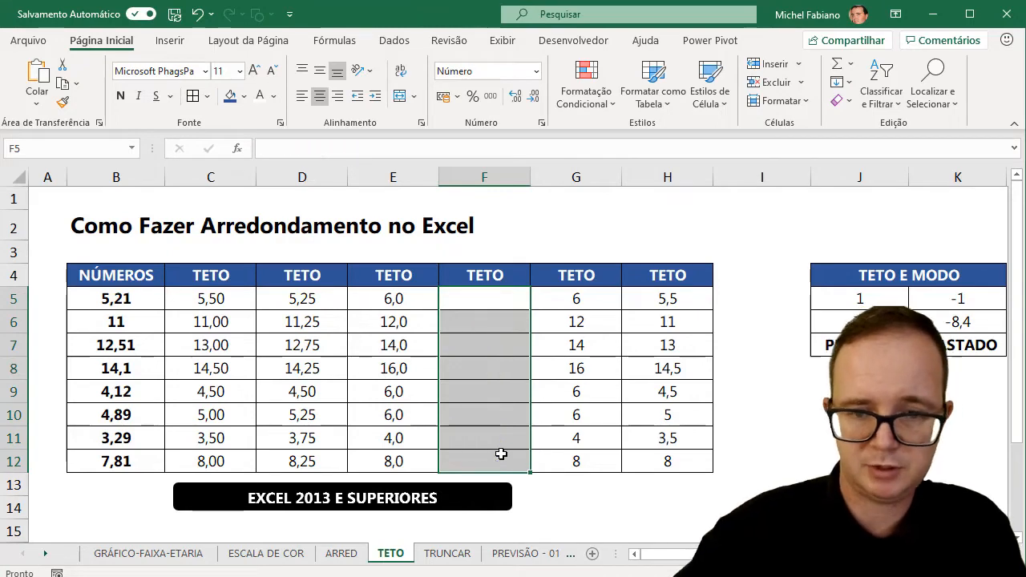
Enter =TETO.MAT(B5;1,25) in F5 and fill the formula down to F12.
left_click(500, 299)
type("=t")
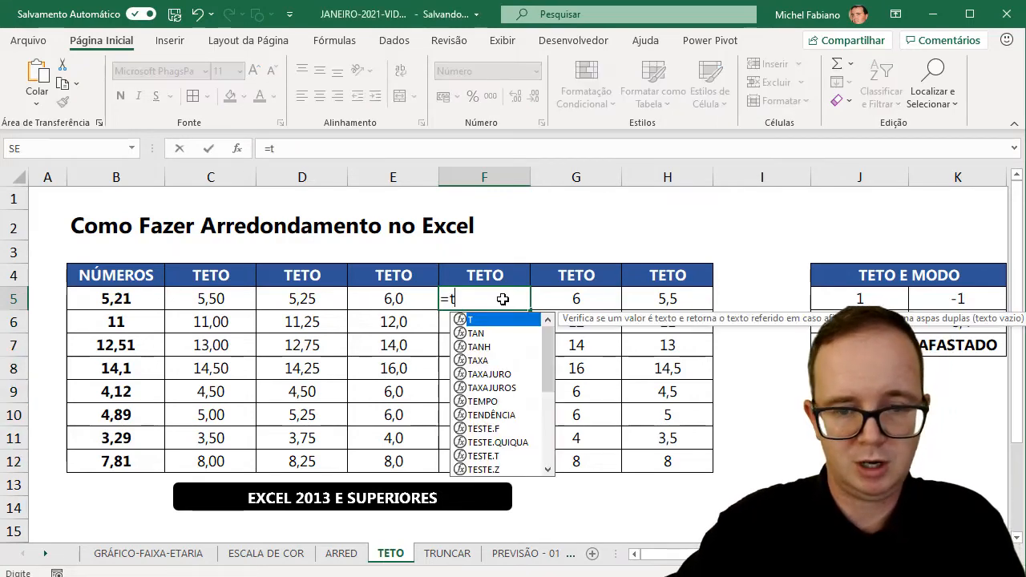
type("eto.mat(")
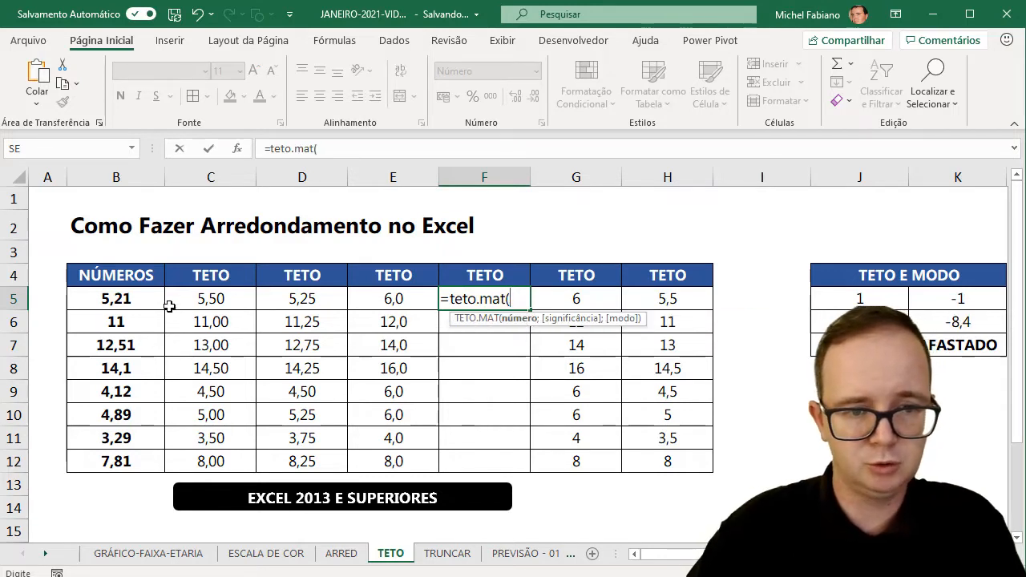
left_click(143, 299)
type(";")
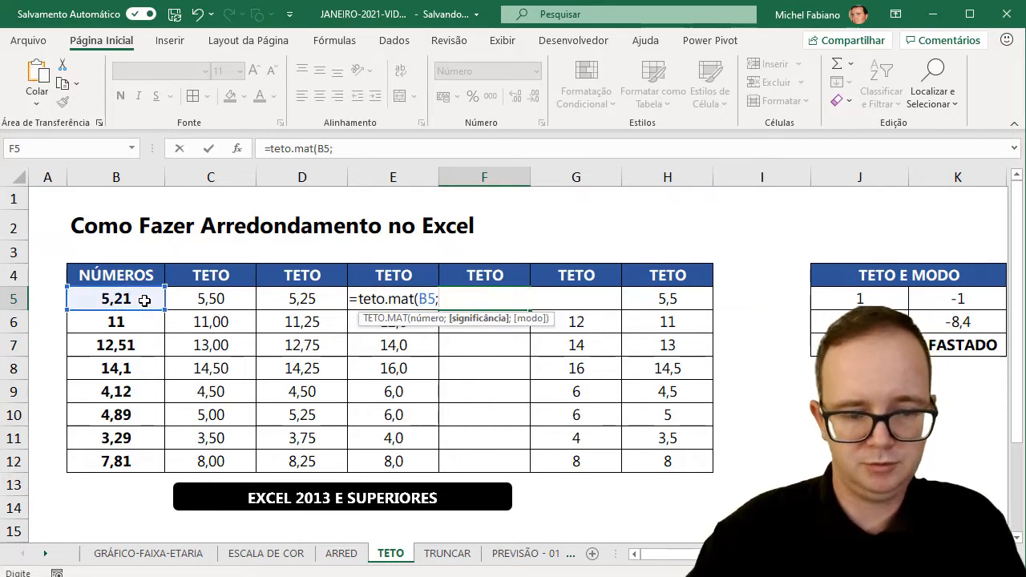
type("1,25")
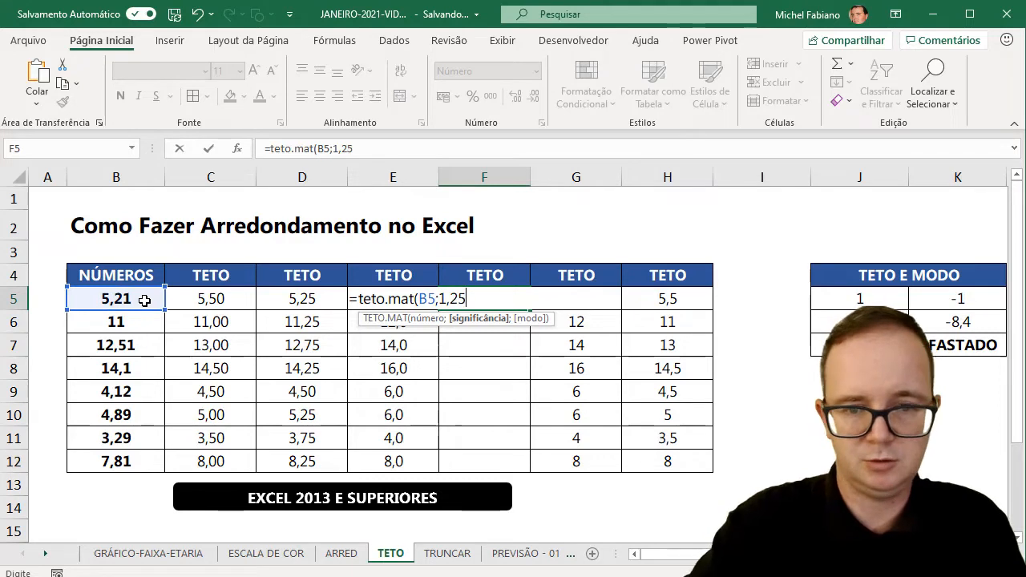
type(")")
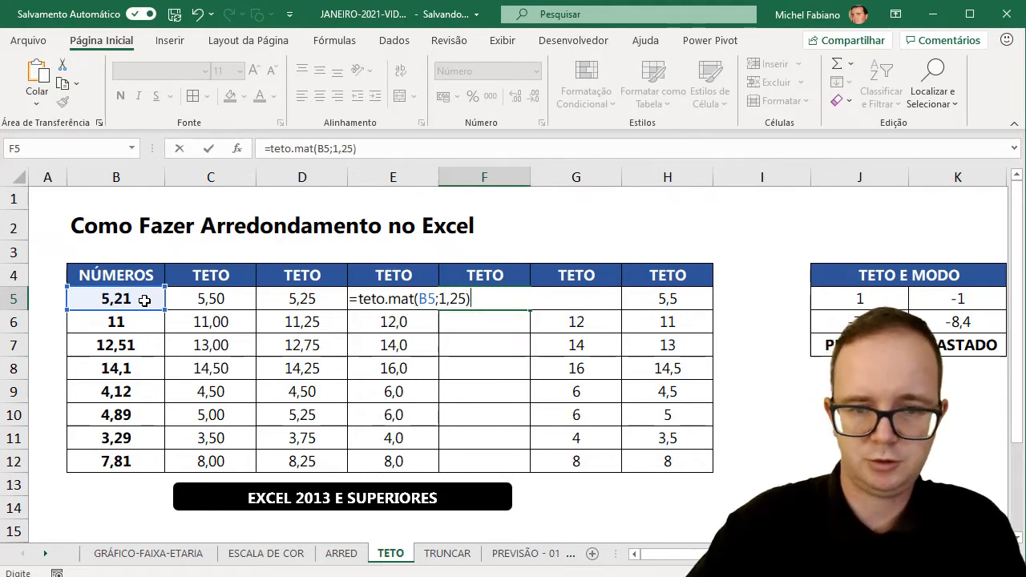
key("Return")
left_click(495, 300)
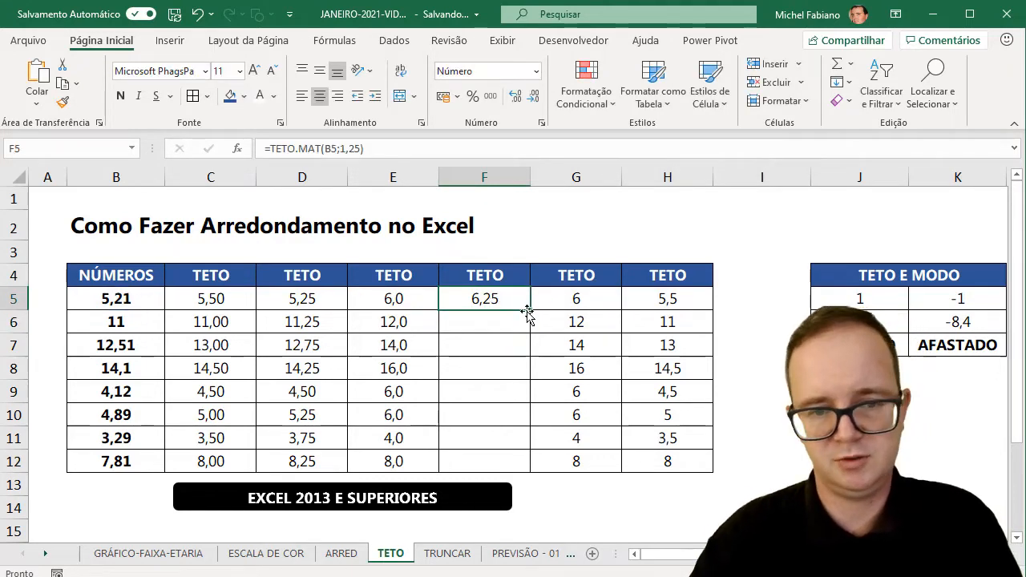
double_click(529, 310)
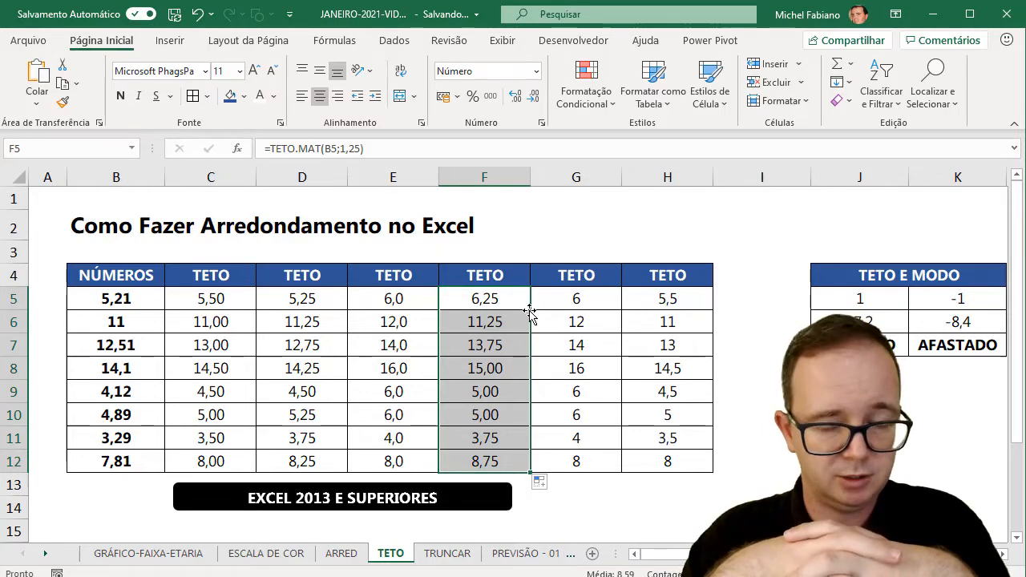
Examine the TETO formulas in G5 and H5 and compare column G with the TETO.MAT results in E5:E12.
left_click(577, 301)
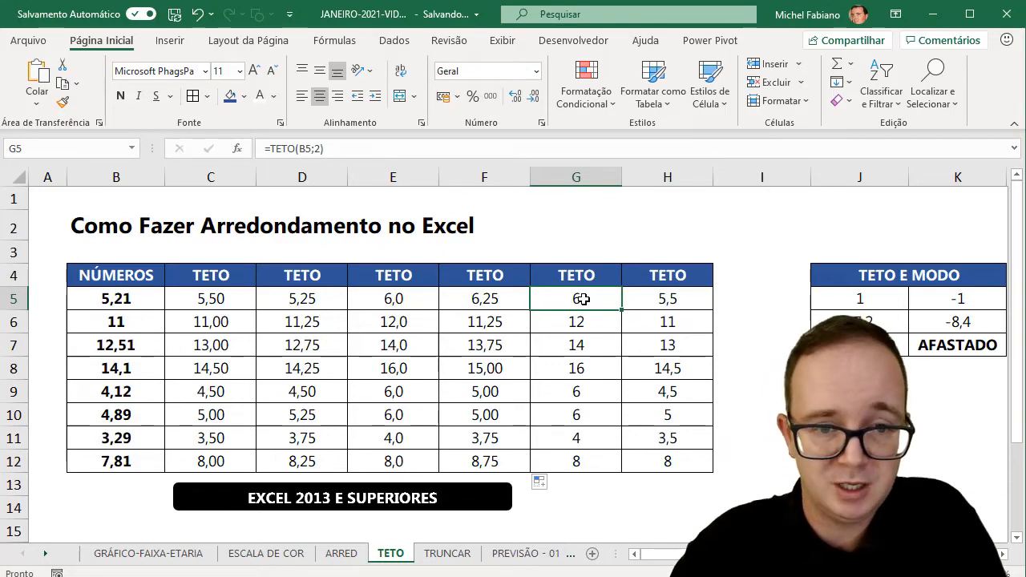
left_click_drag(594, 299, 577, 463)
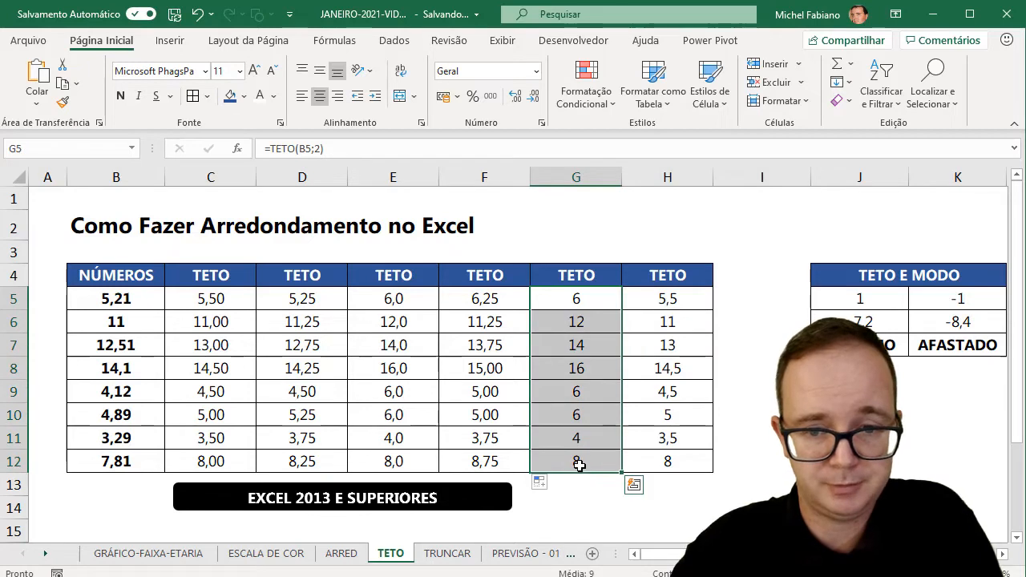
left_click(599, 296)
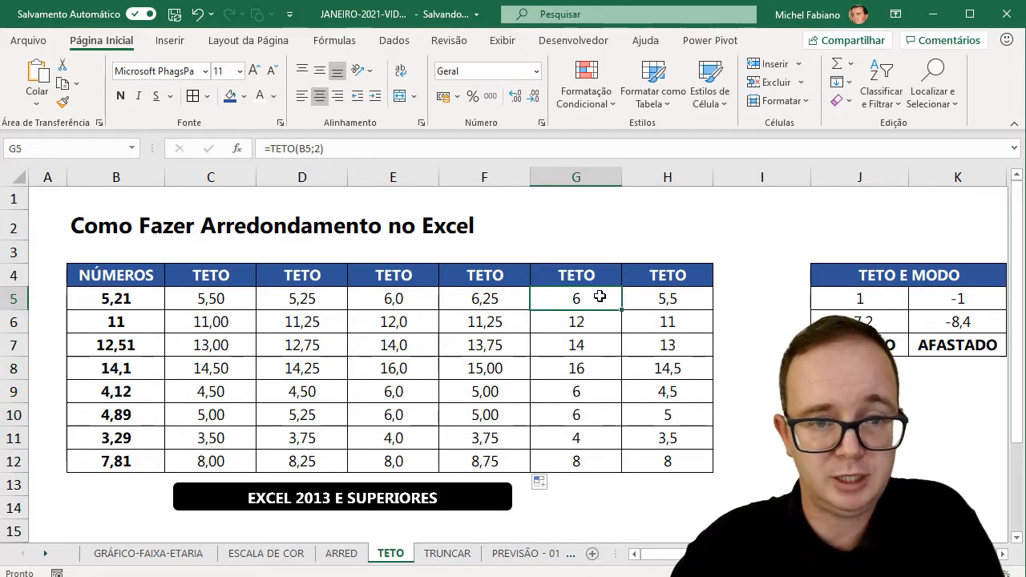
left_click(637, 298)
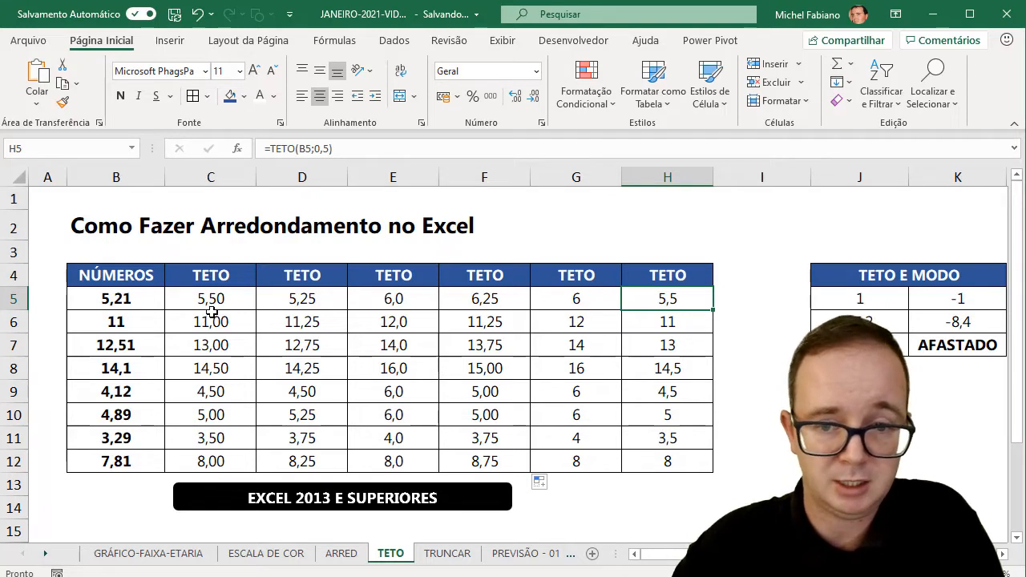
left_click(604, 297)
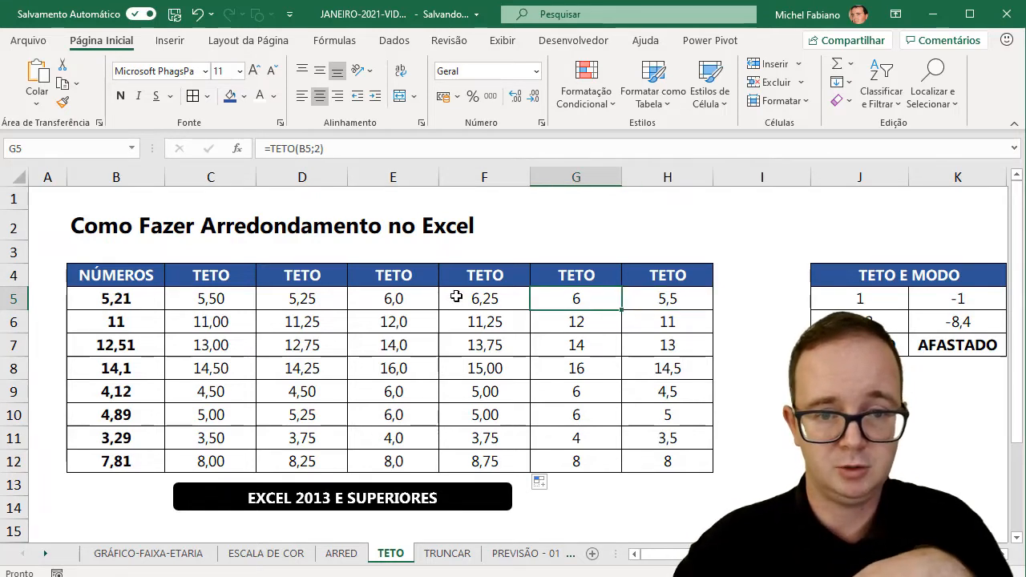
left_click_drag(405, 296, 400, 465)
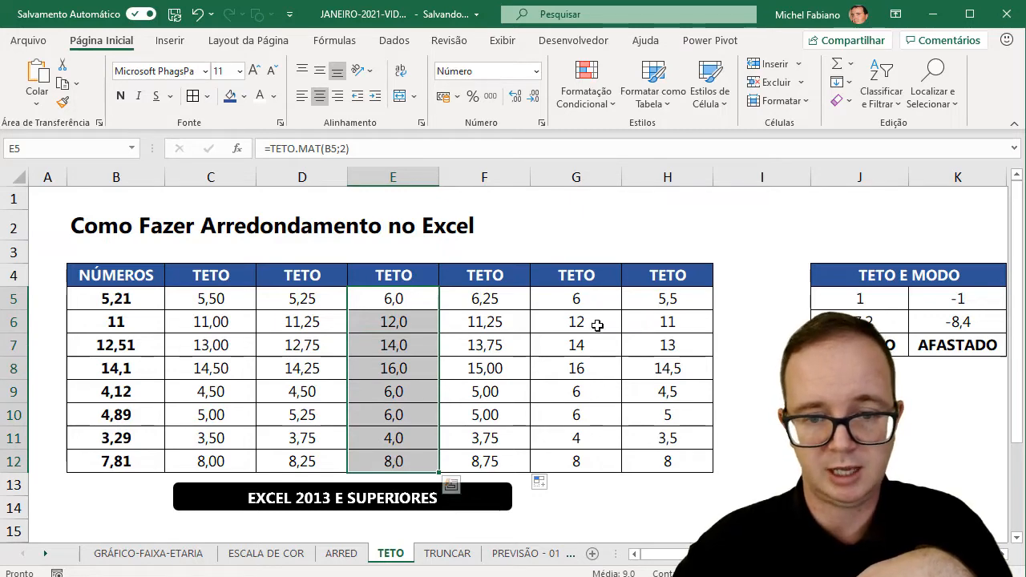
Enter =TETO(B5;2) in G5 and fill the formula down to G12.
left_click(594, 301)
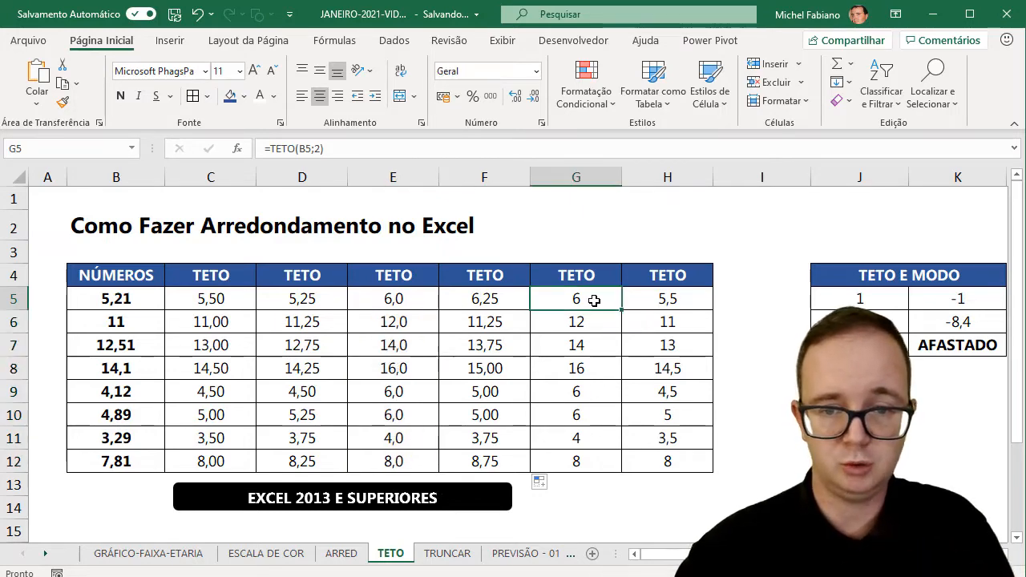
type("=teto")
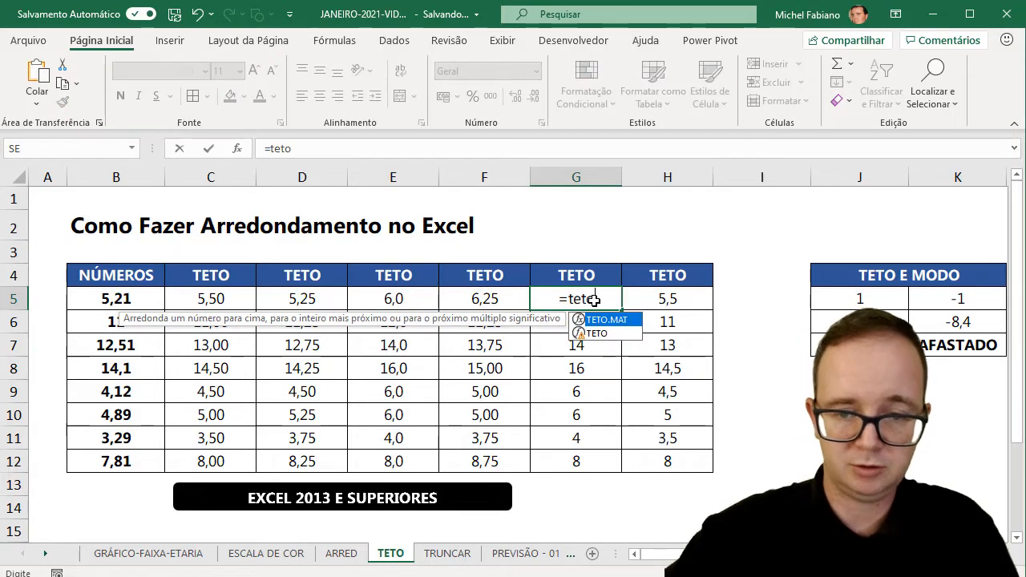
type("(")
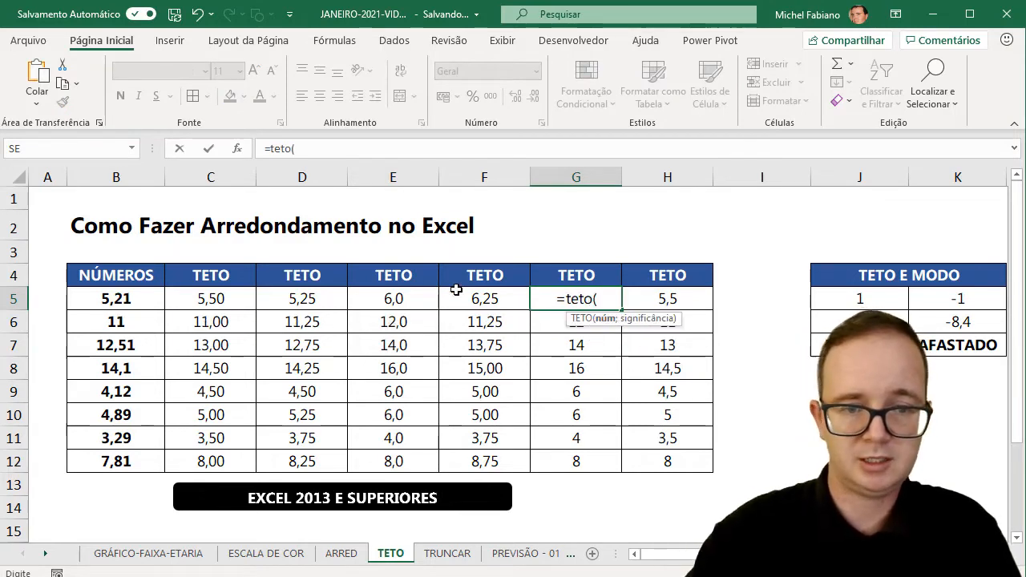
left_click(94, 296)
type(";2")
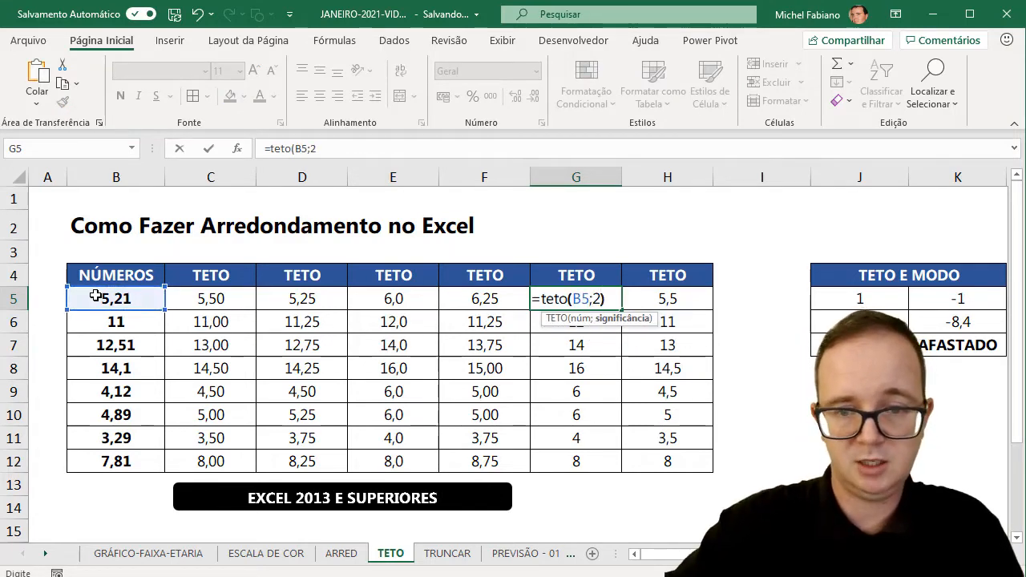
type(")")
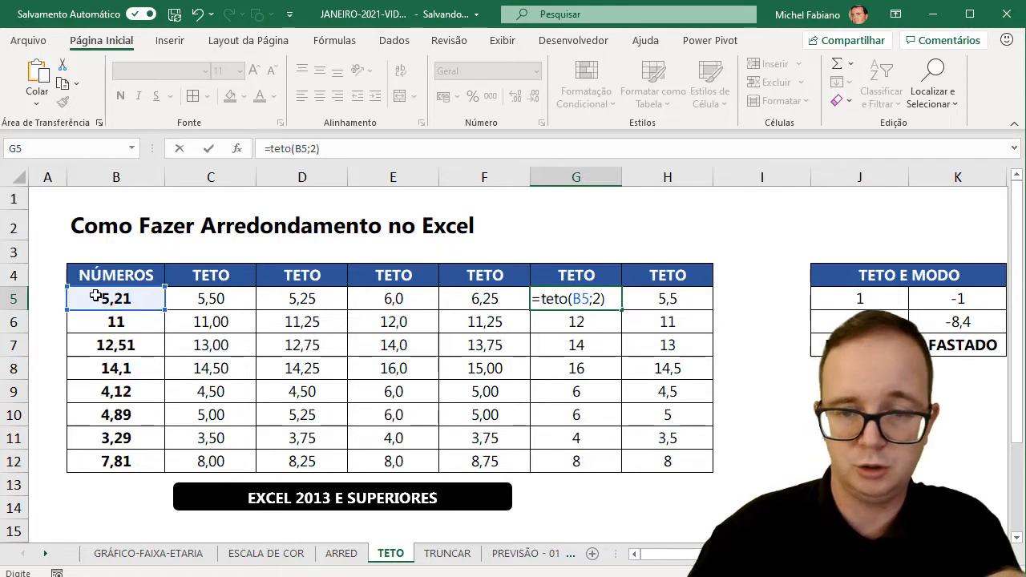
key("Return")
left_click(579, 301)
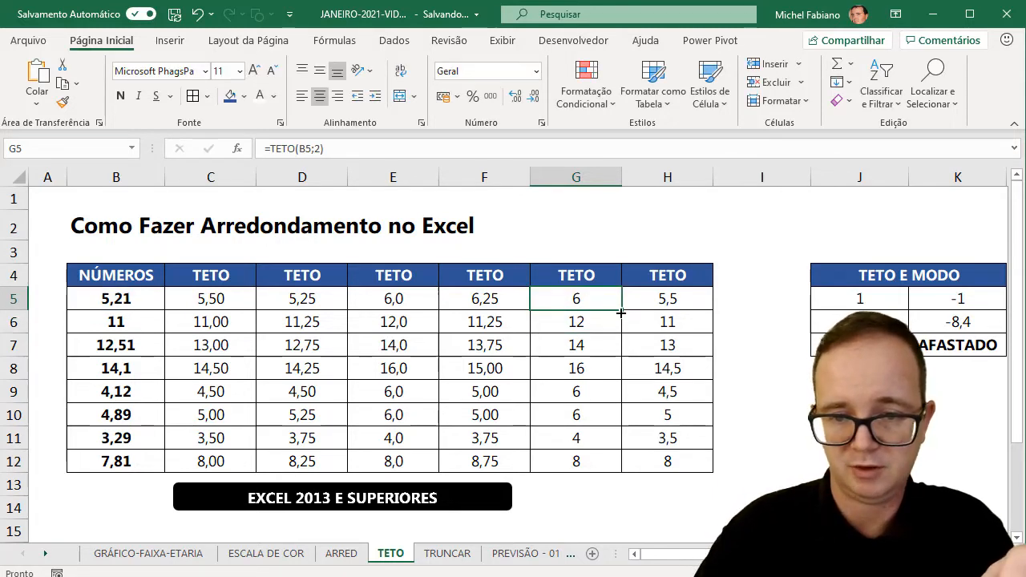
double_click(622, 311)
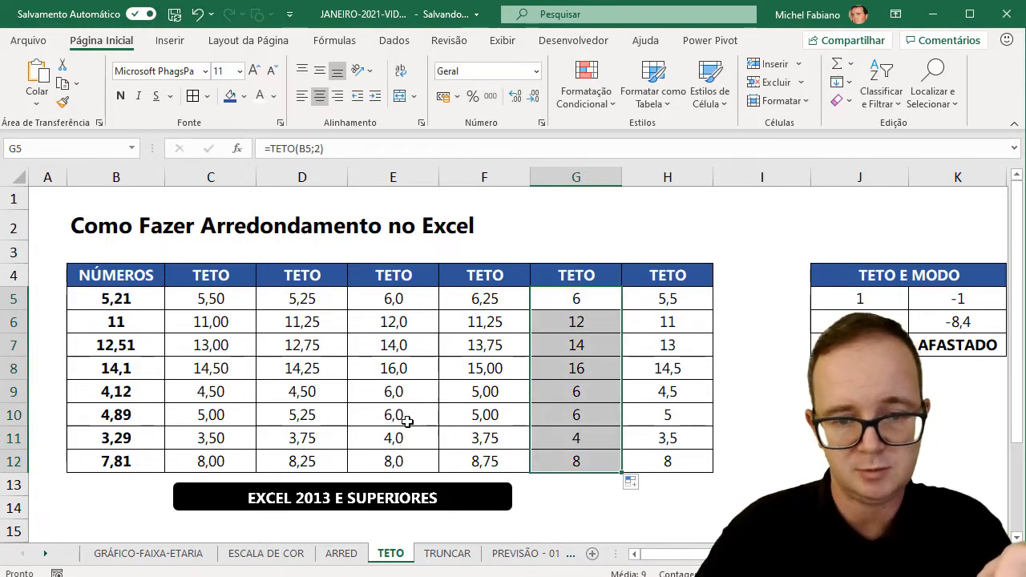
Format the TETO results in G5:G12 to show one decimal place.
left_click(515, 96)
left_click(515, 96)
left_click(515, 95)
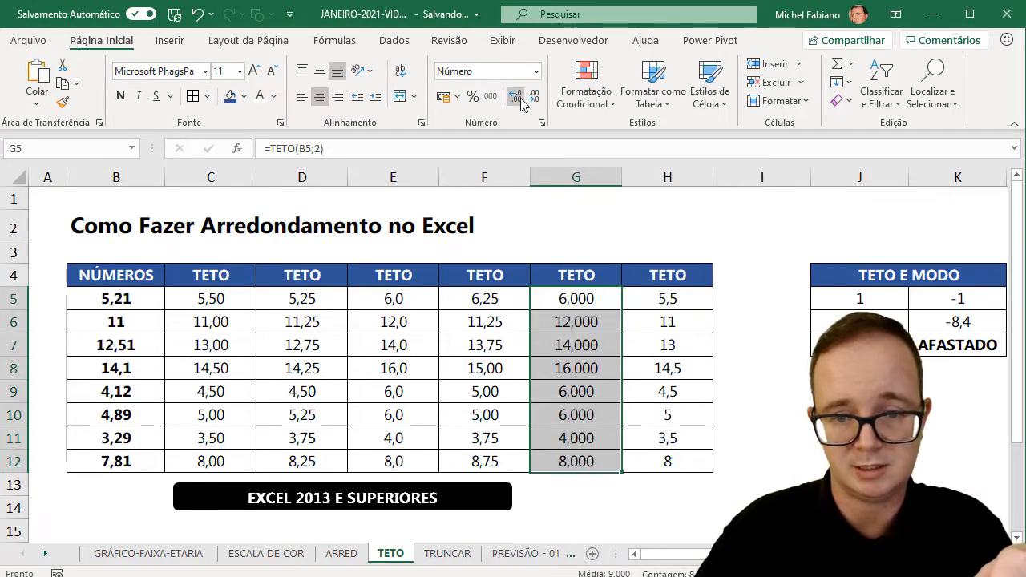
left_click(533, 97)
left_click(533, 97)
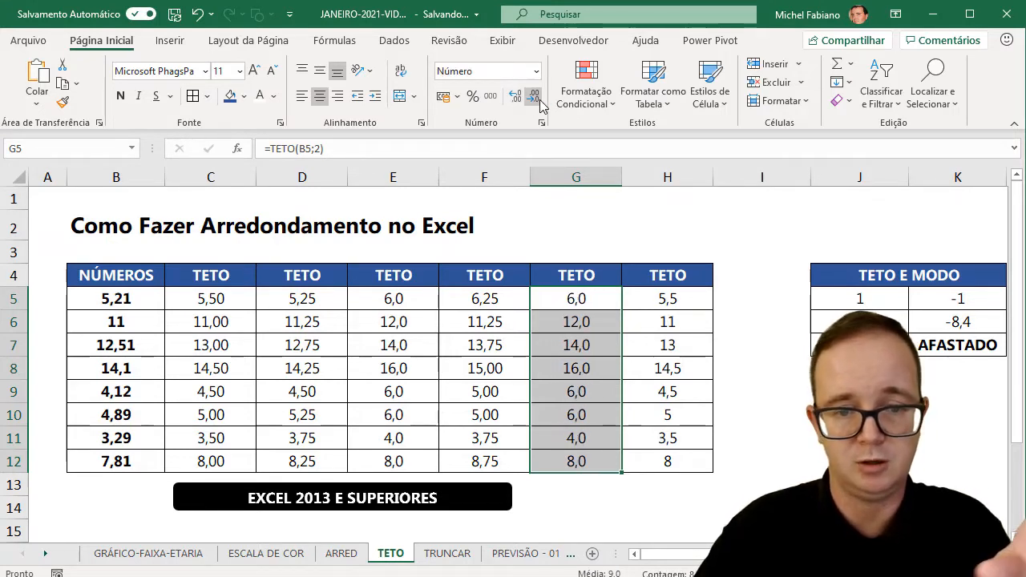
Compare the formulas in H5 and C5, and clear the TETO results in H5:H12.
left_click(677, 301)
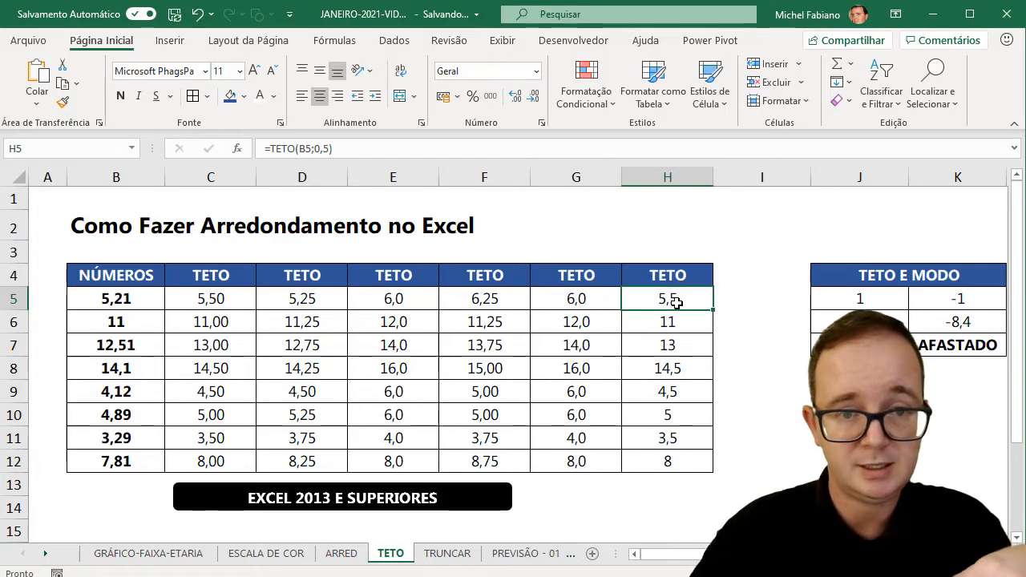
left_click(206, 300)
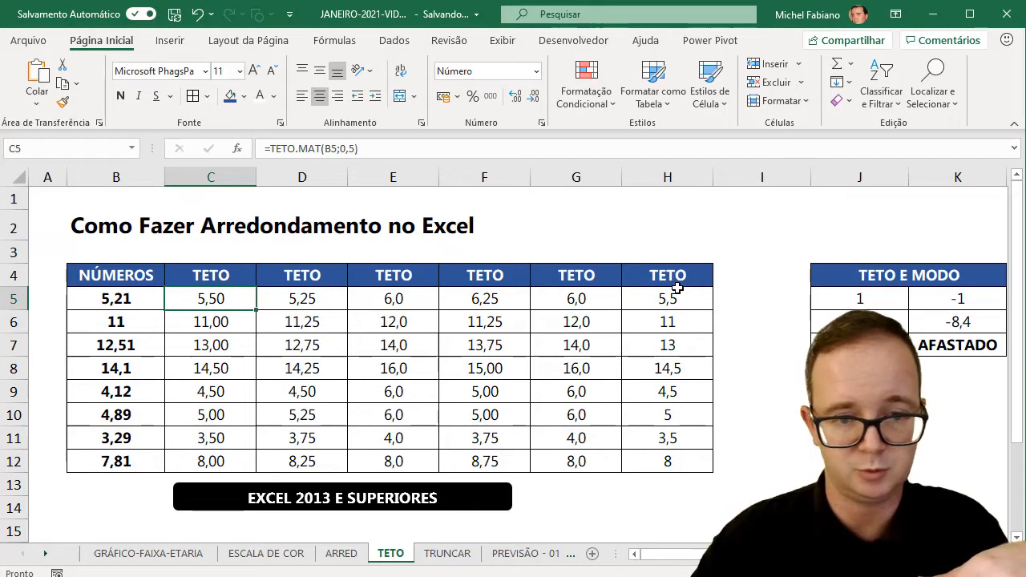
left_click_drag(677, 293, 676, 458)
key("Delete")
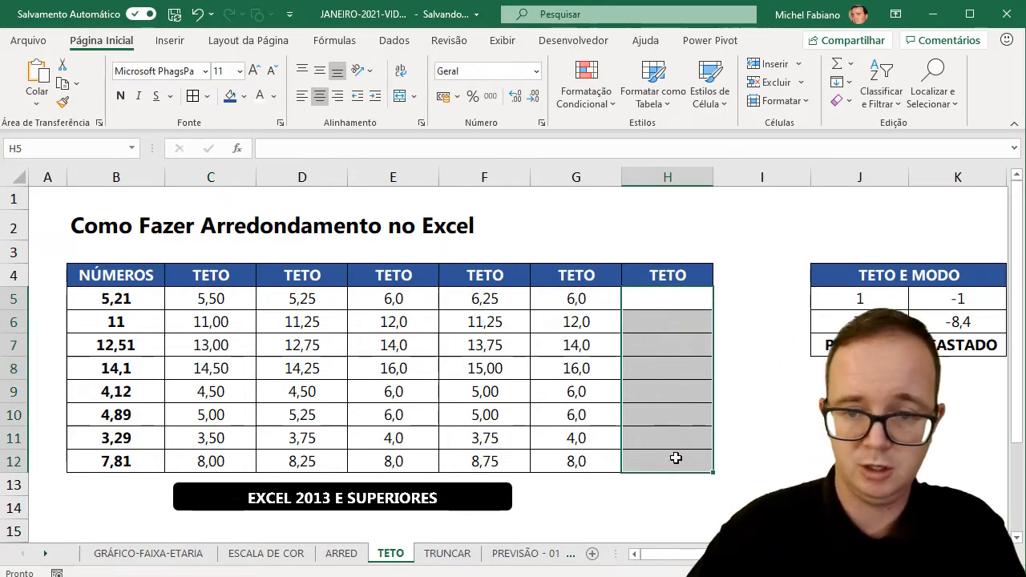
Enter =TETO(B5;0,5) in H5 and fill the formula down to H12.
left_click(678, 298)
type("=teto(")
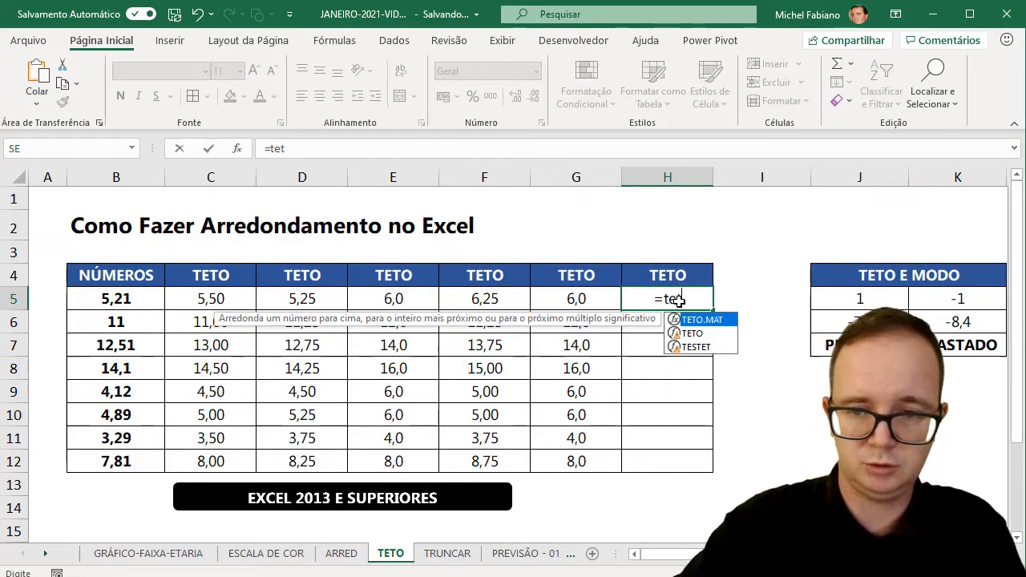
left_click(138, 296)
type(";0")
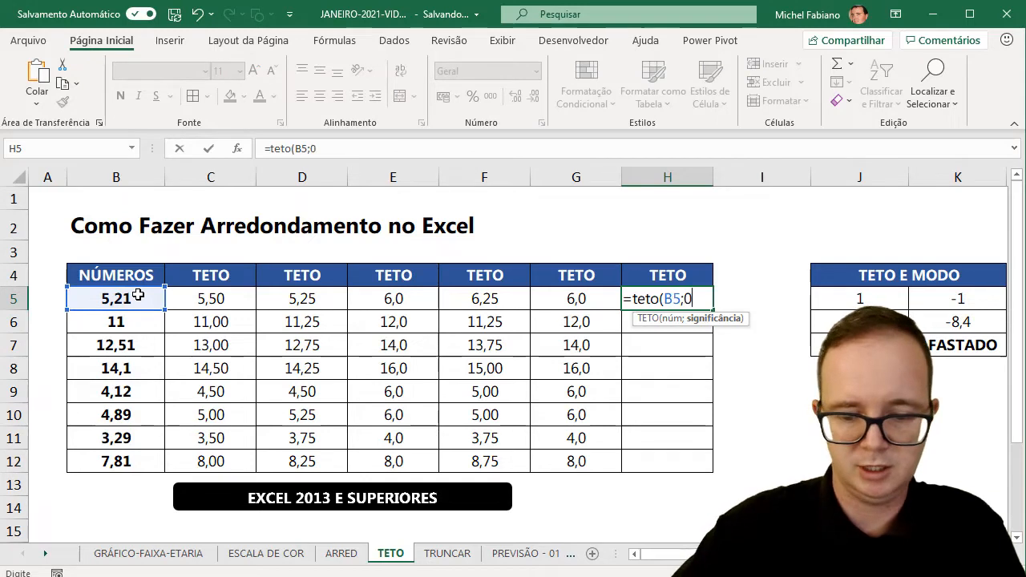
type(",5")
key("Return")
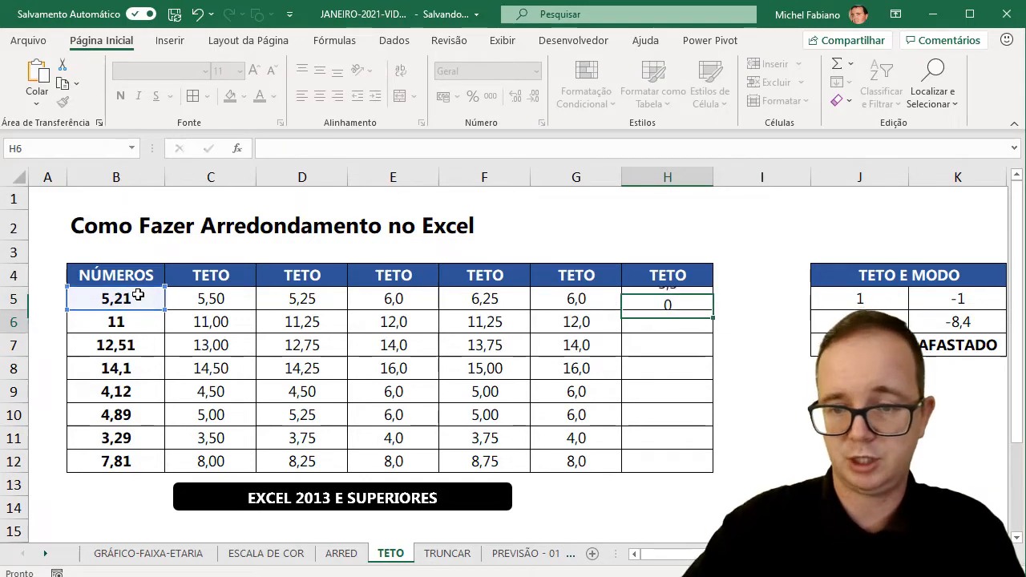
left_click(669, 298)
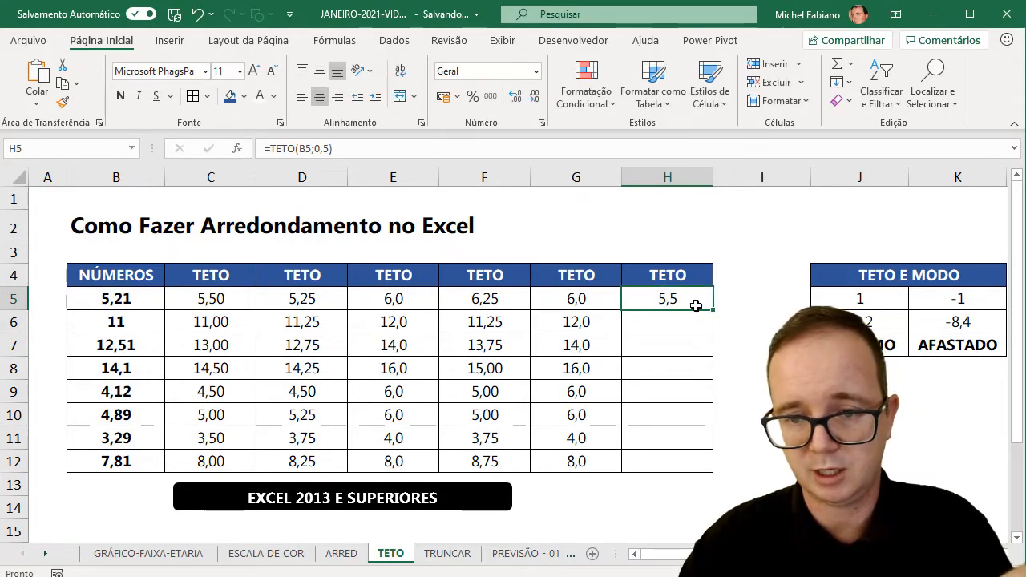
double_click(712, 310)
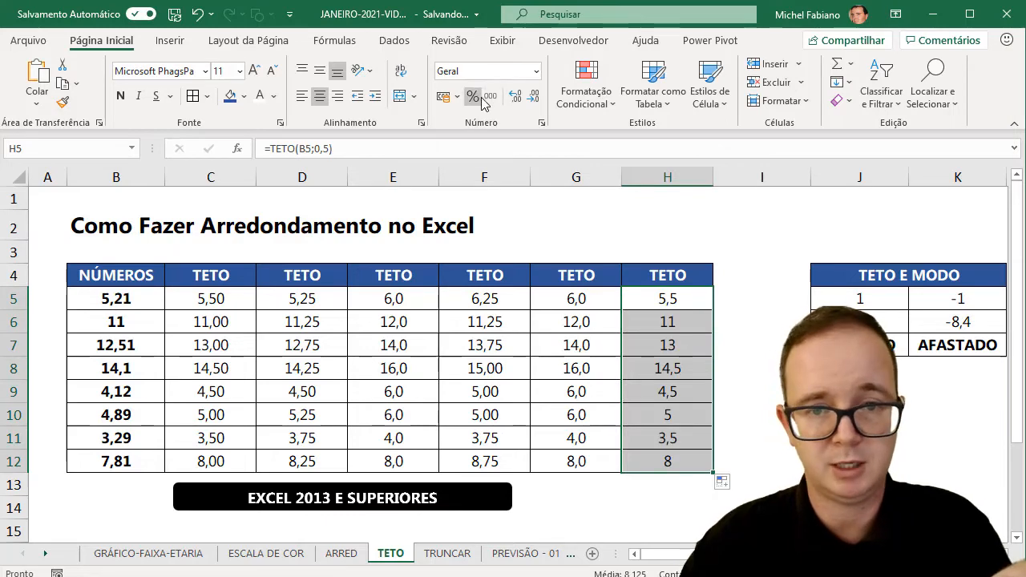
Format the TETO results in H5:H12 to show two decimal places.
left_click(514, 96)
left_click(529, 97)
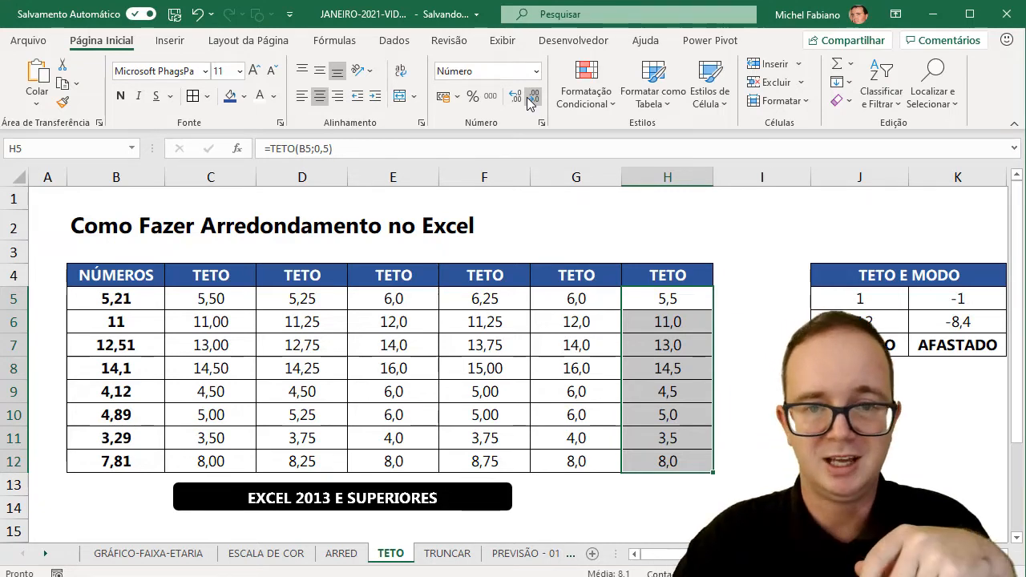
left_click(530, 98)
left_click(516, 98)
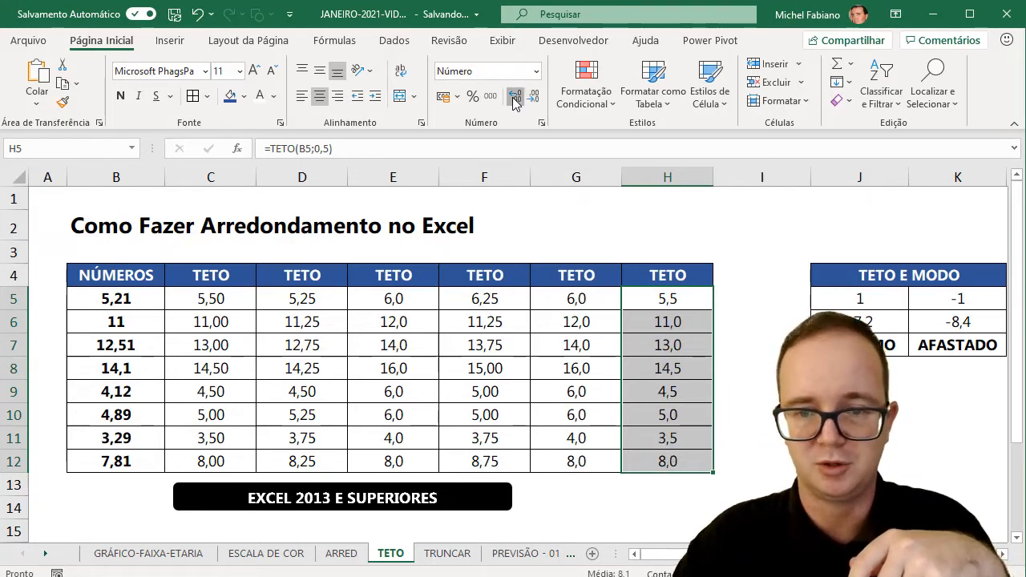
left_click(515, 98)
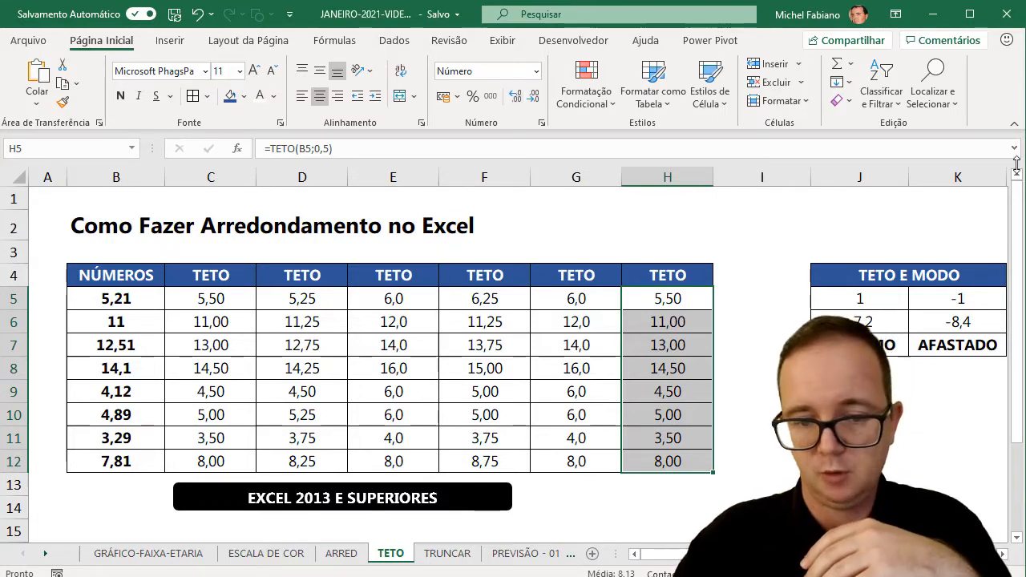
Examine the mode values and the TETO.MAT formulas in J6 and K6 of the TETO E MODO table.
scroll(1003, 557, "right", 6)
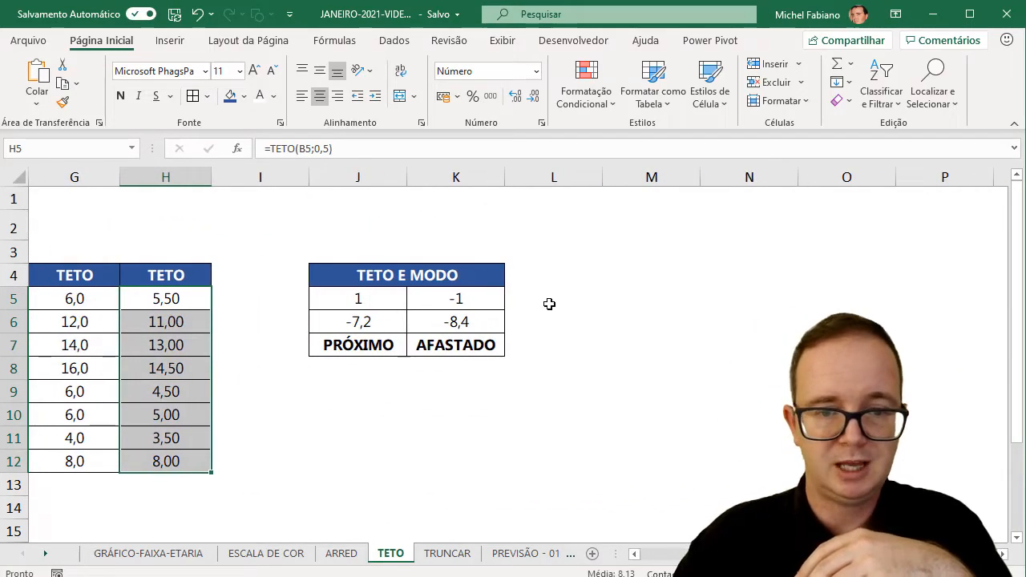
left_click(391, 299)
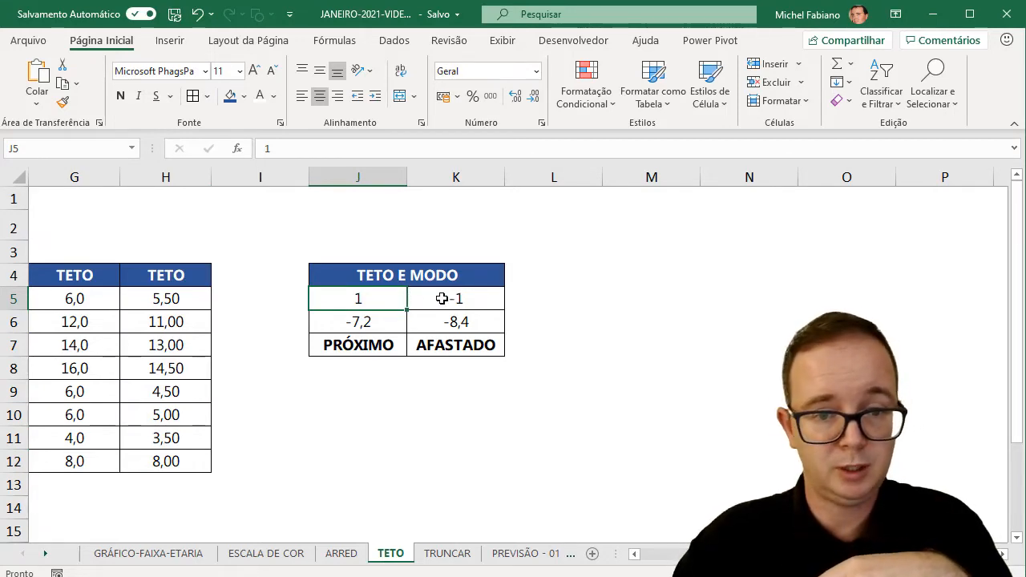
left_click(367, 323)
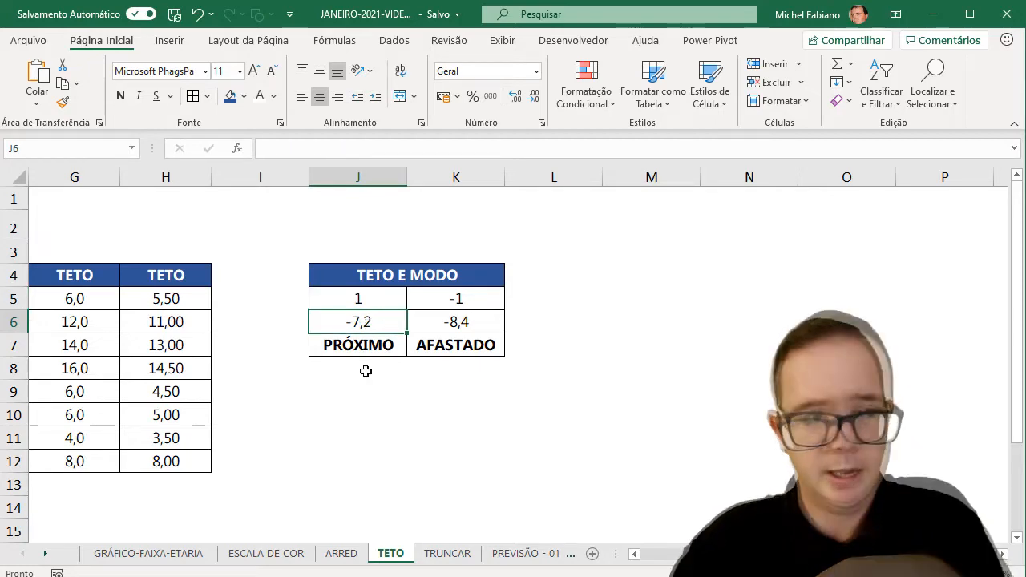
double_click(391, 316)
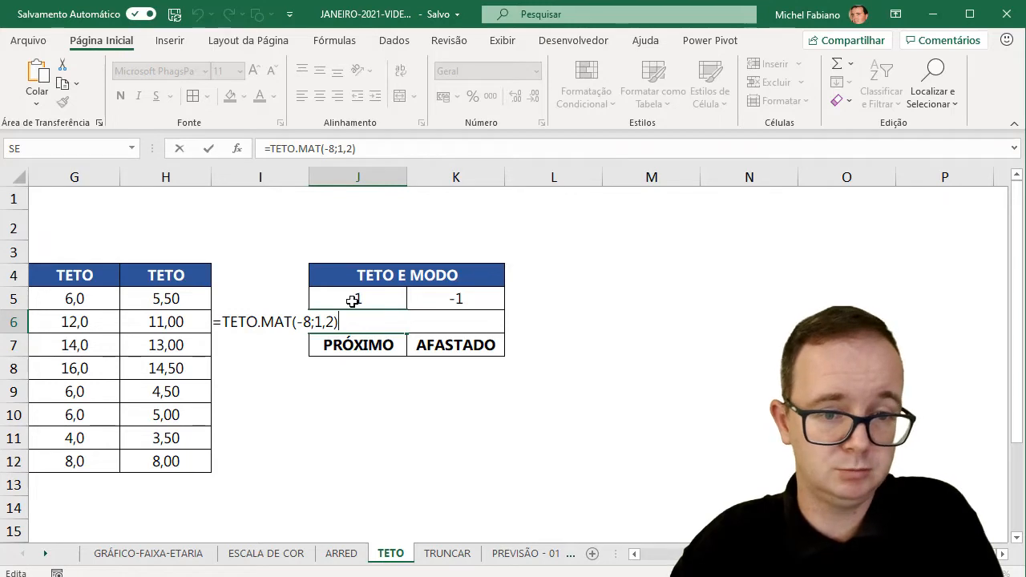
key("ctrl+Return")
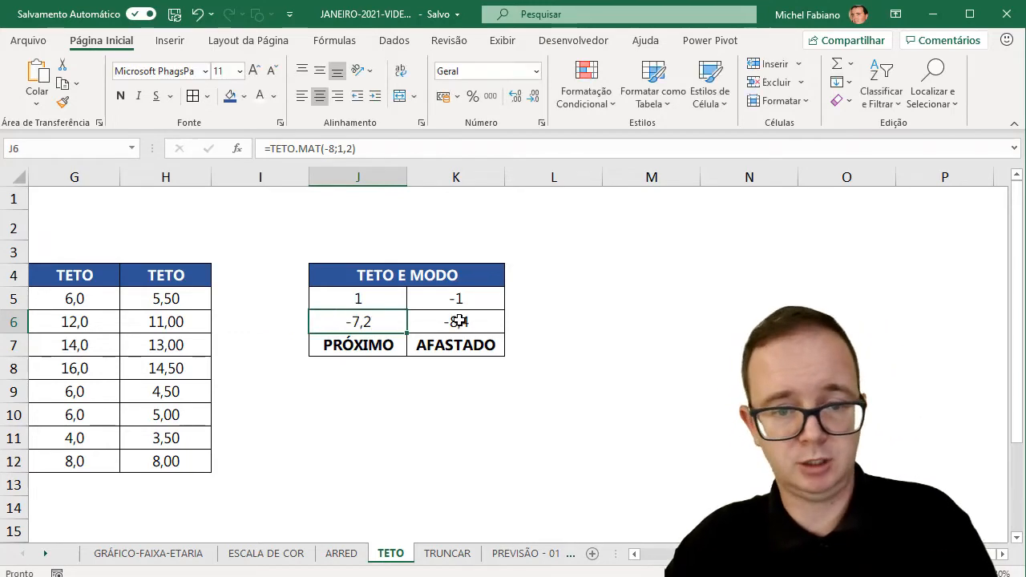
left_click(457, 322)
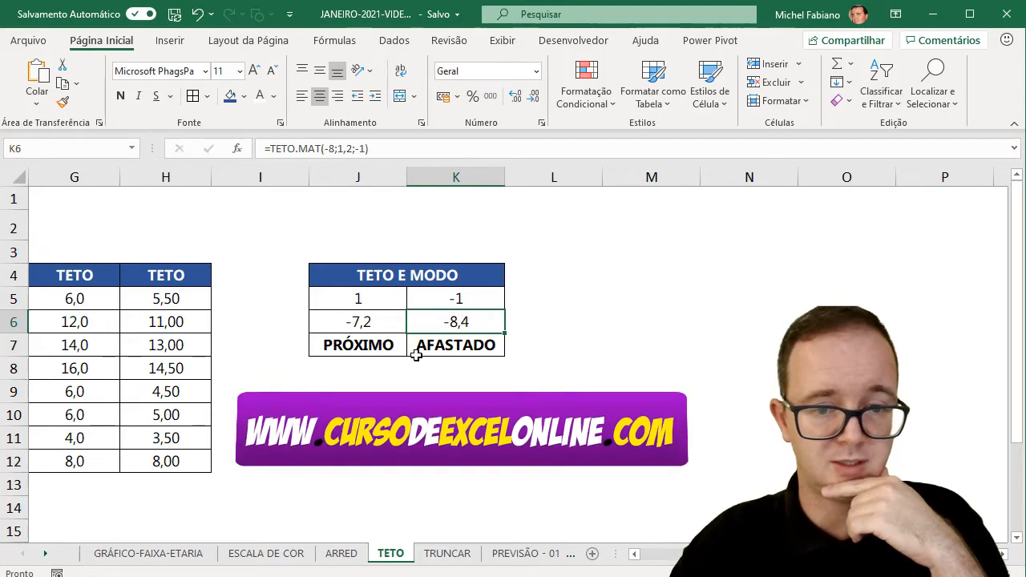
Add the label "número" in J9 below the TETO E MODO table and enter 8 in K9.
left_click(384, 387)
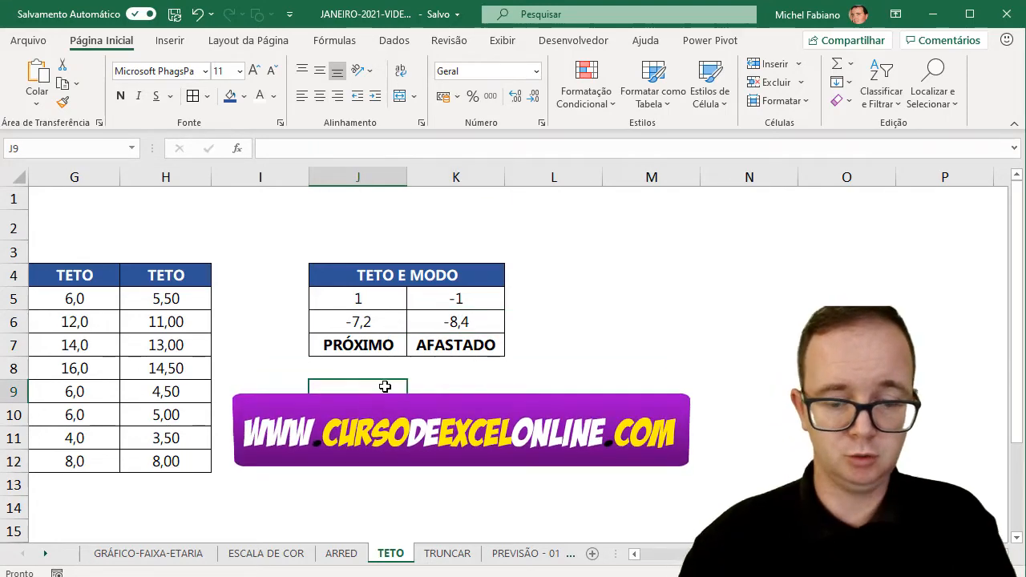
type("número")
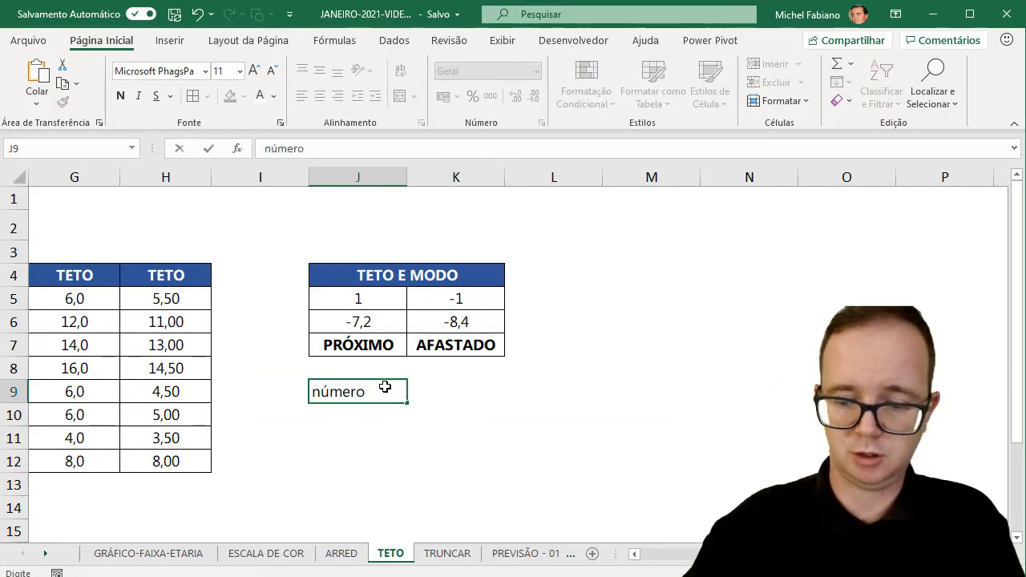
key("Tab")
type("8")
key("Return")
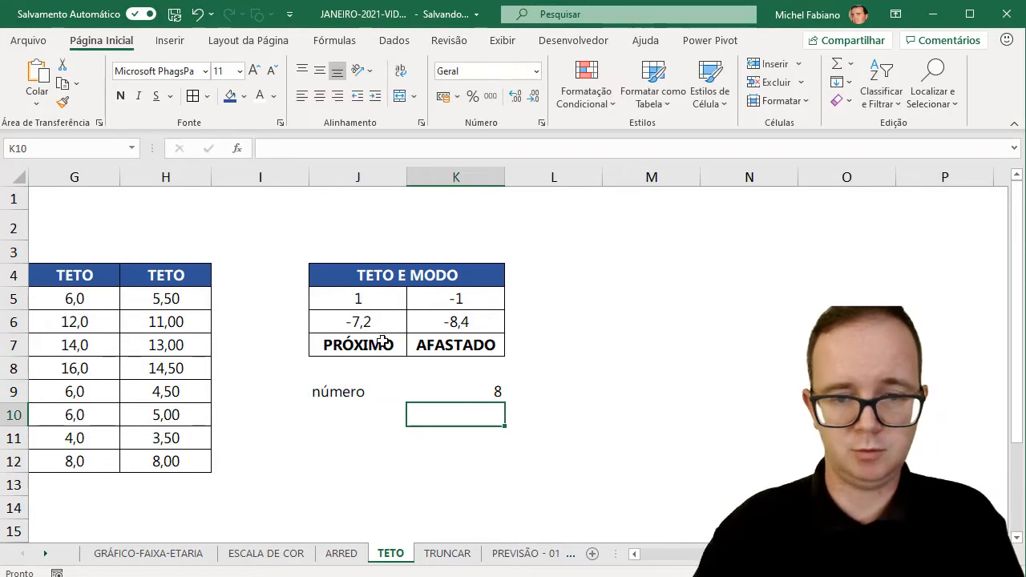
Clear J6:K6 in the TETO E MODO table and enter =TETO.MAT(K9;1,2;J5) in J6.
left_click_drag(384, 323, 420, 321)
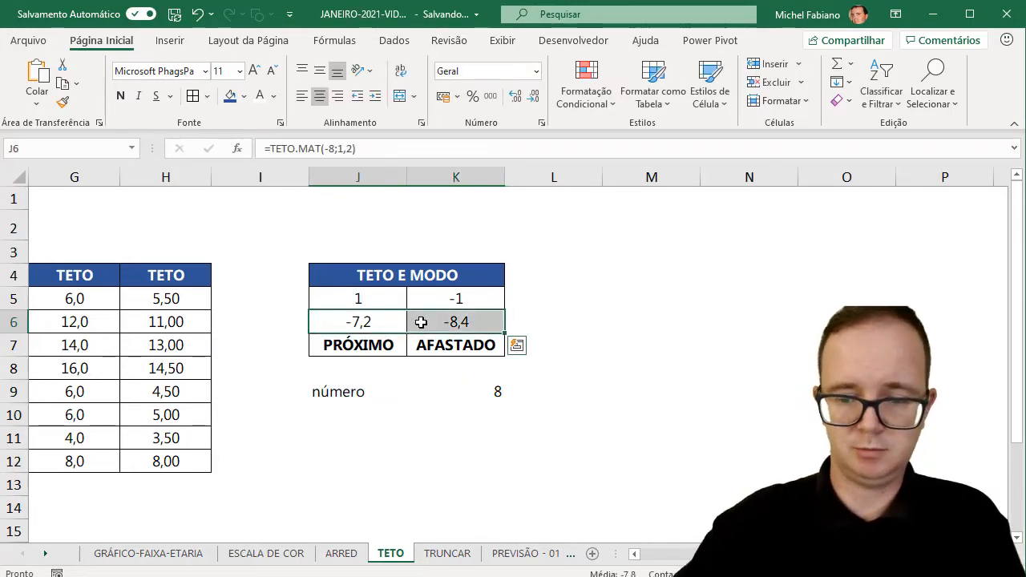
key("Delete")
left_click(378, 319)
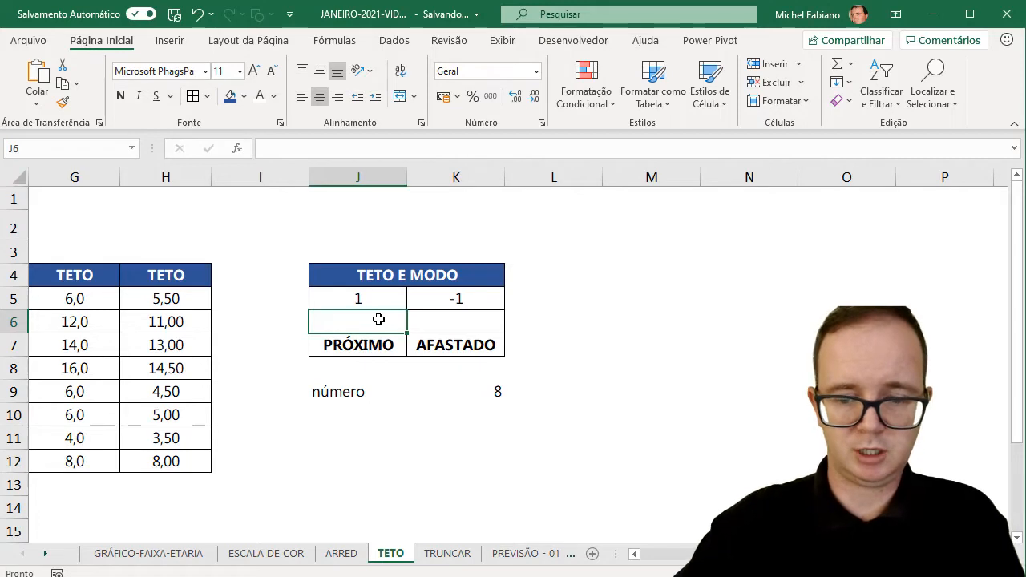
type("=")
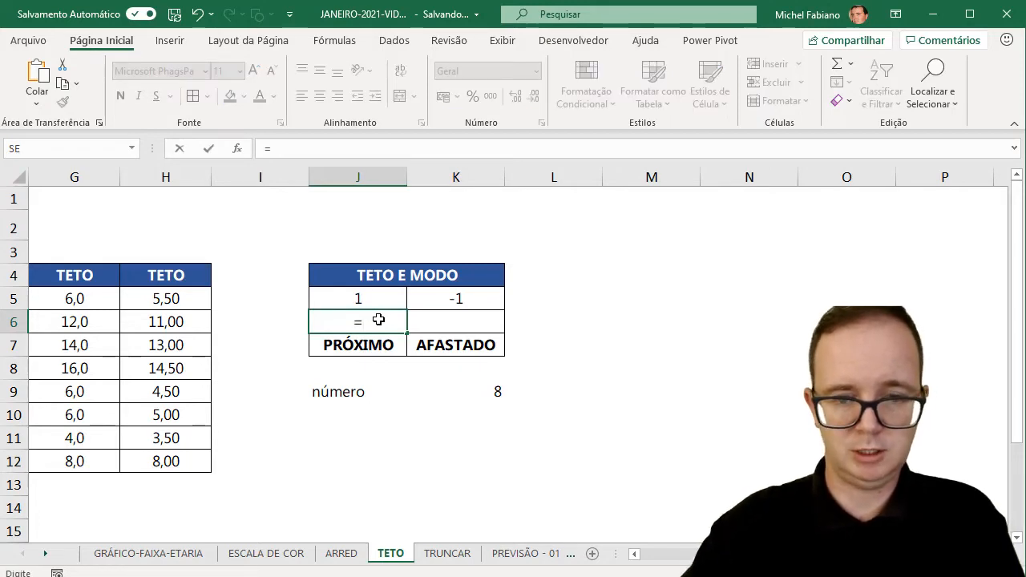
type("teto.")
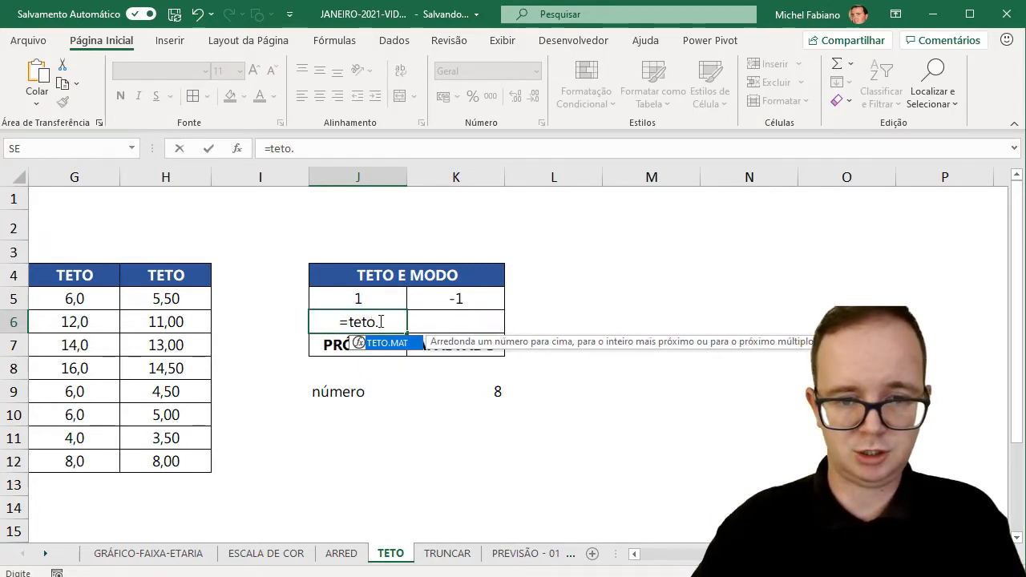
key("Tab")
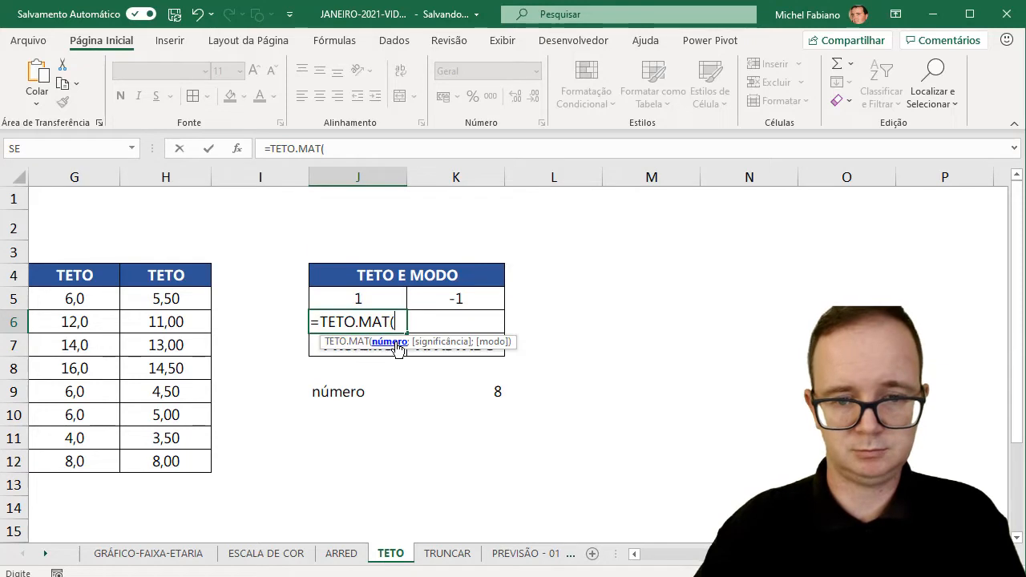
left_click(476, 388)
type(";1")
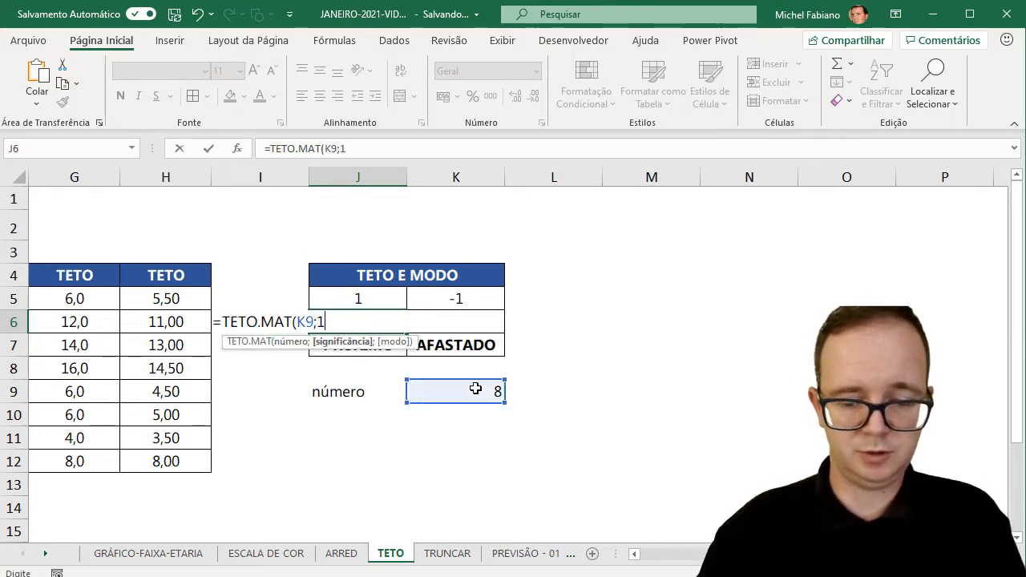
type(",")
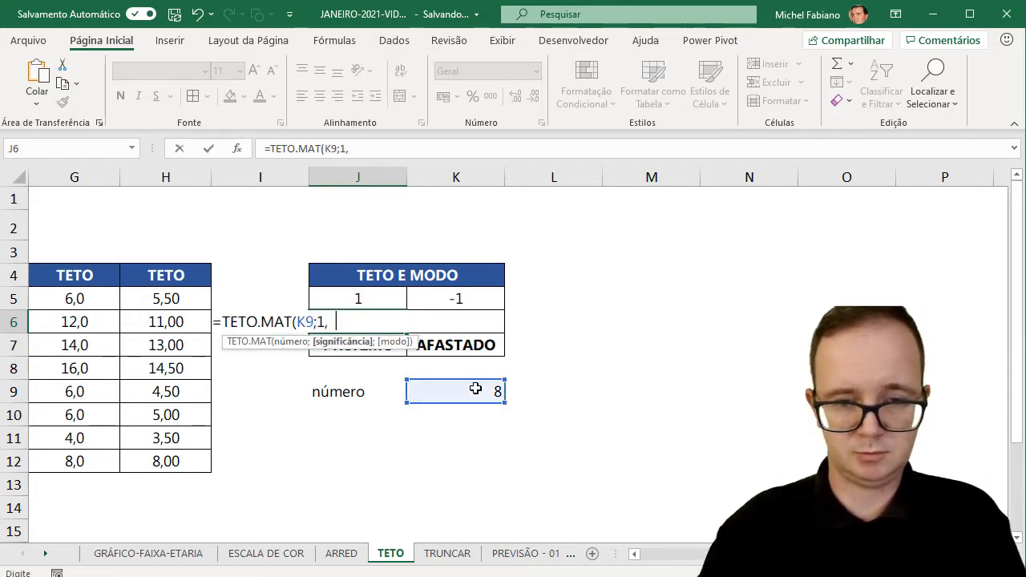
type("2;")
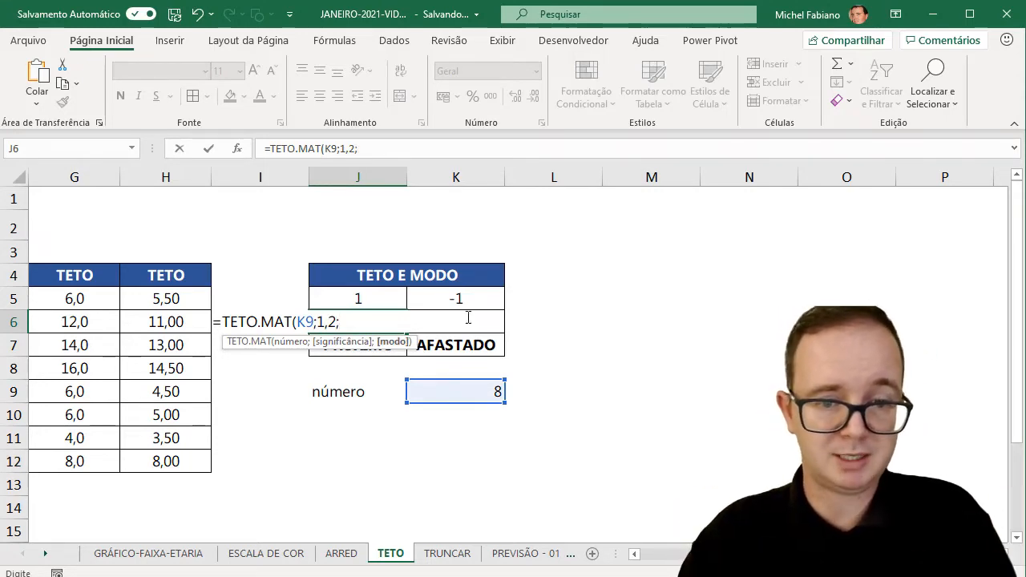
left_click(384, 295)
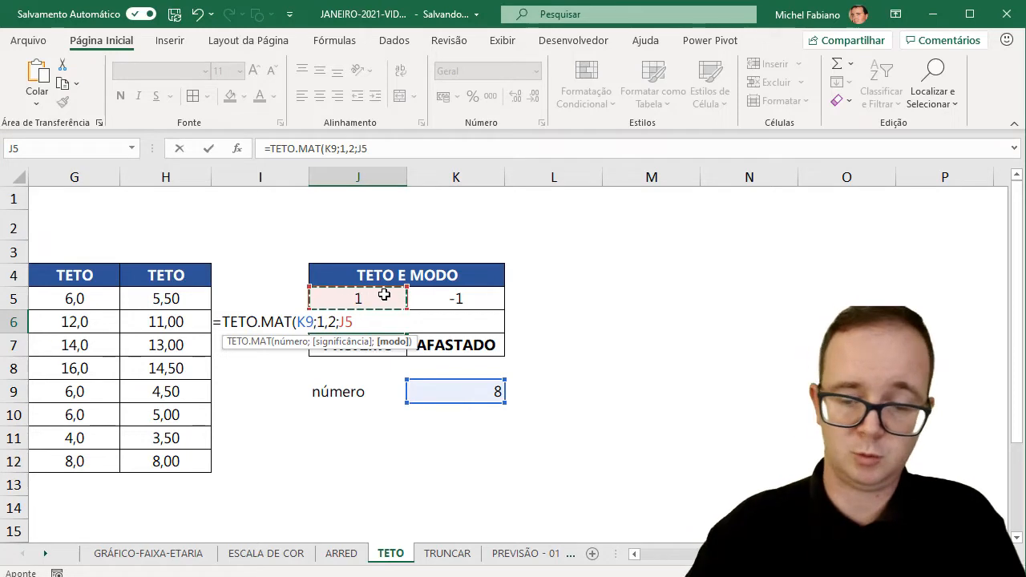
type(")")
key("Return")
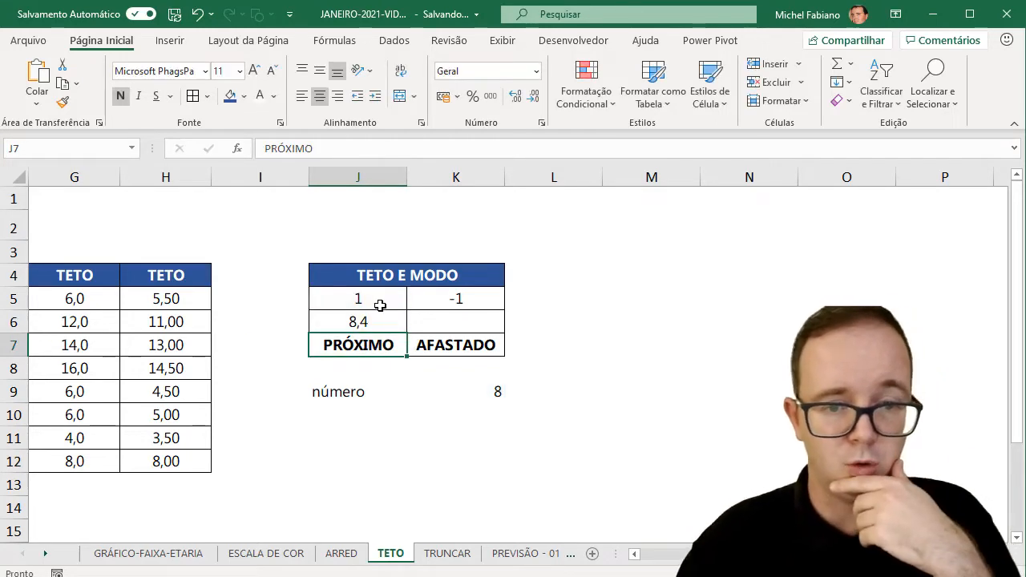
Change the number in K9 to -8.
left_click(380, 311)
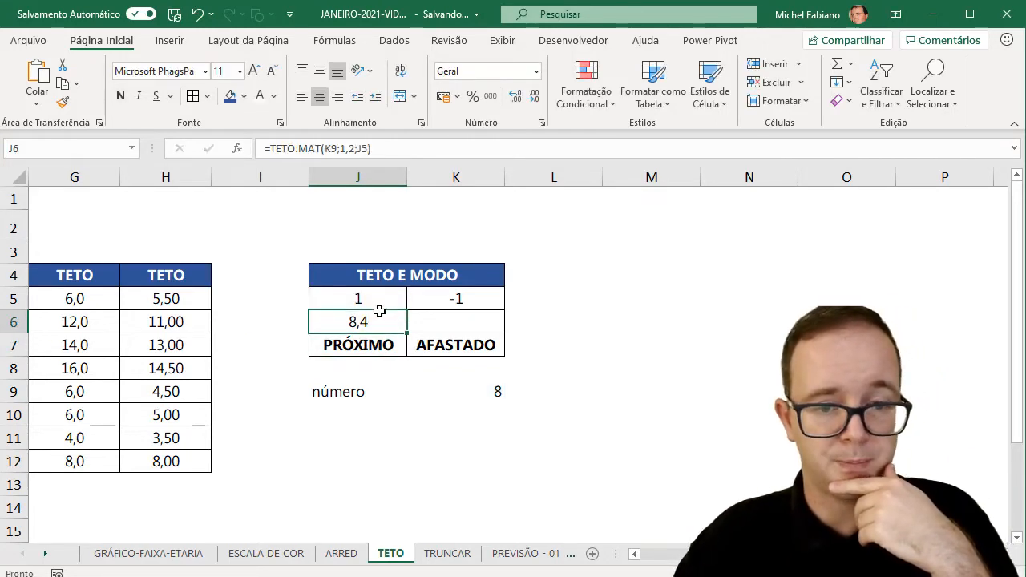
left_click(476, 394)
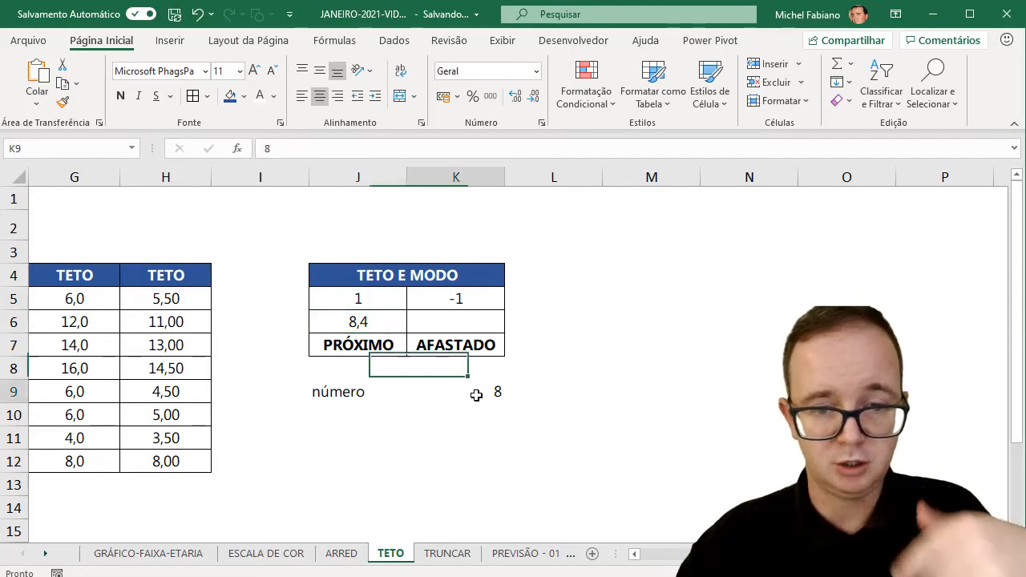
type("-8")
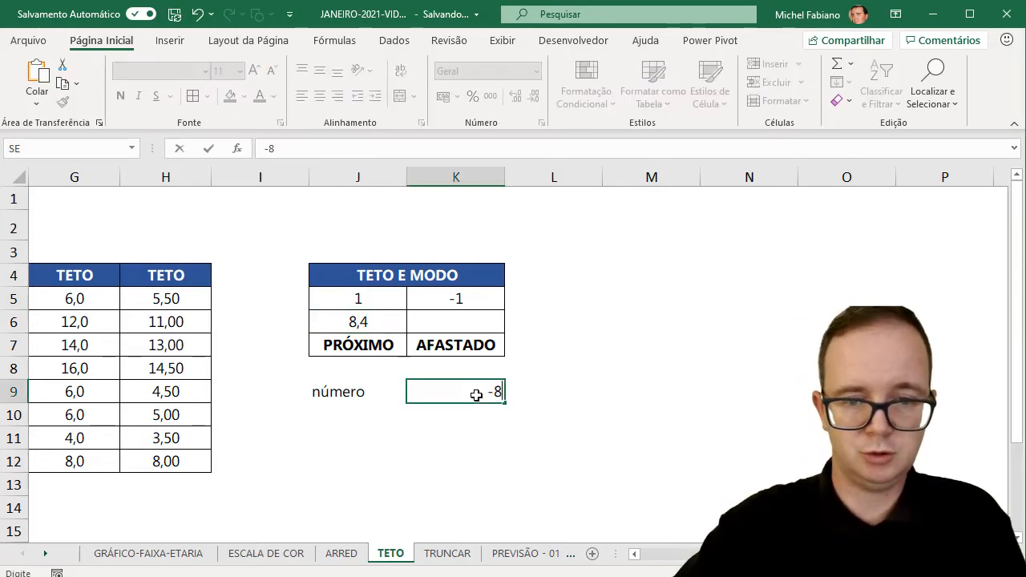
key("Return")
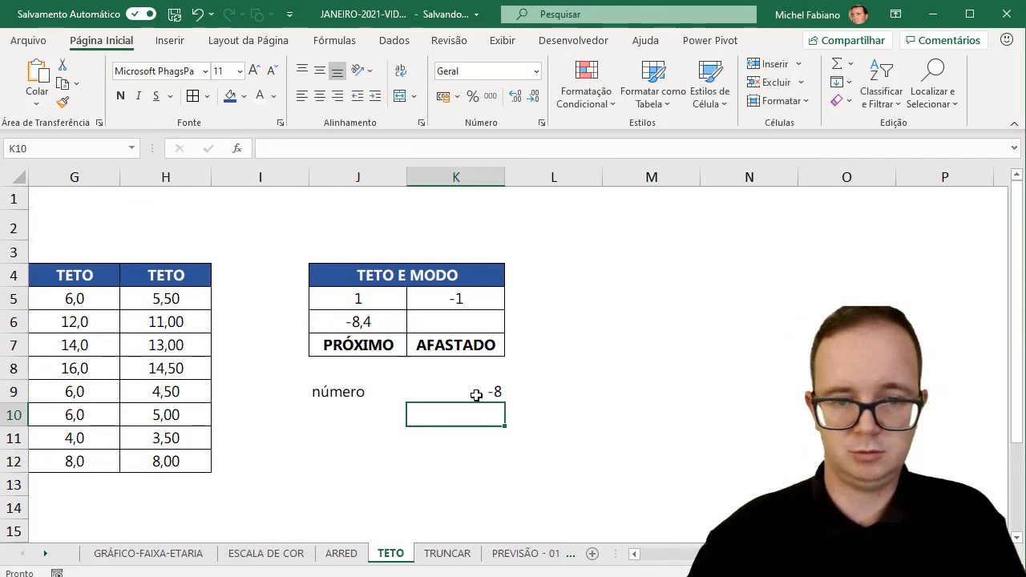
Enter =TETO.MAT(K9;1,2;K5) in K6, above the AFASTADO label.
left_click(482, 323)
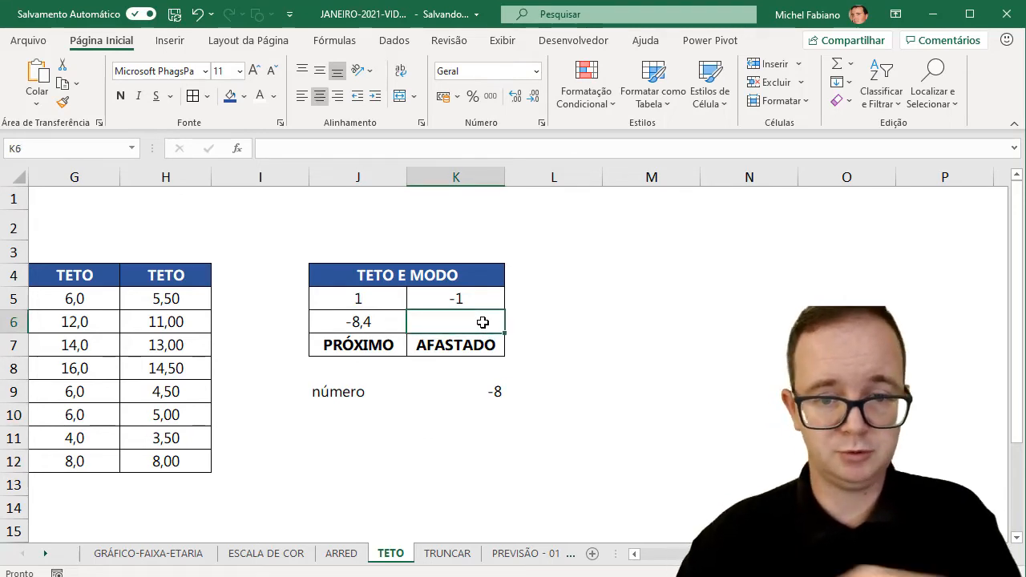
type("=tet")
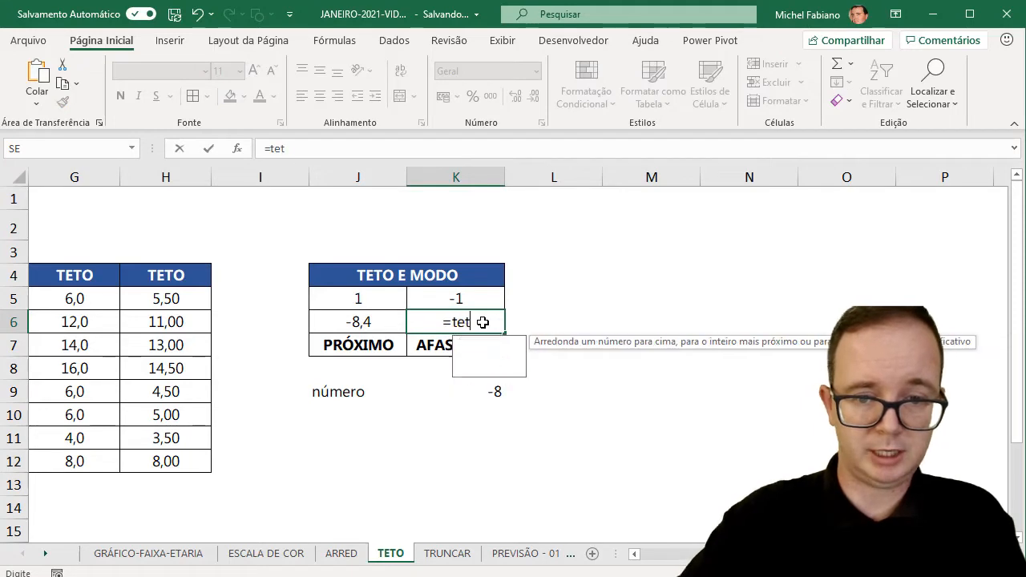
type("o,a")
key("BackSpace")
key("BackSpace")
type(".at")
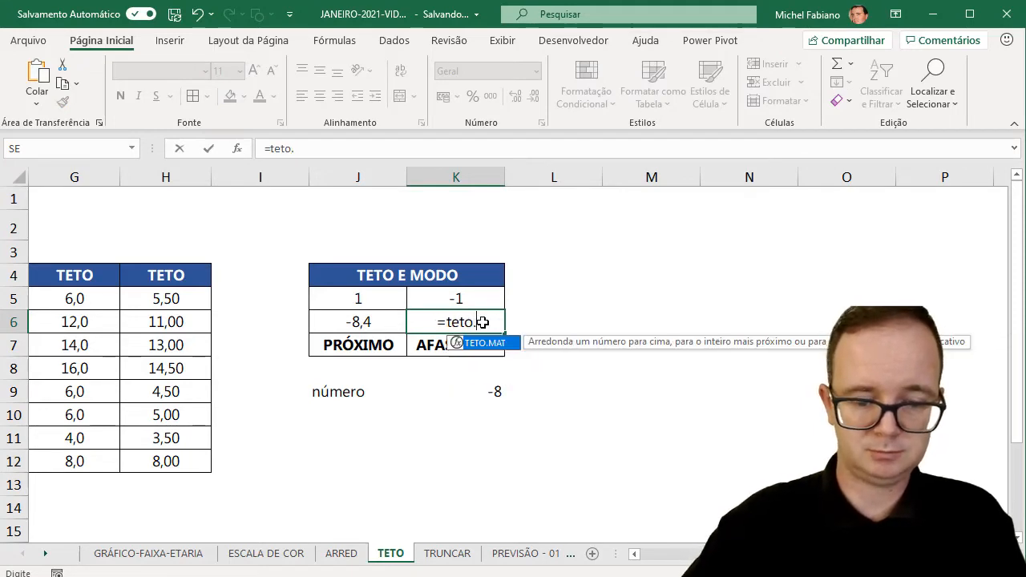
key("BackSpace")
key("BackSpace")
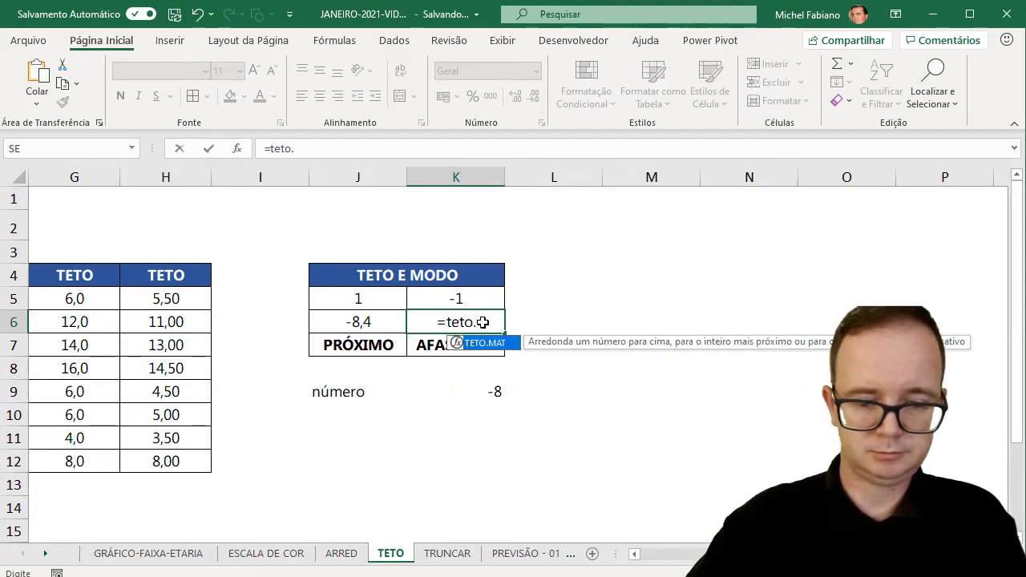
type("mat(")
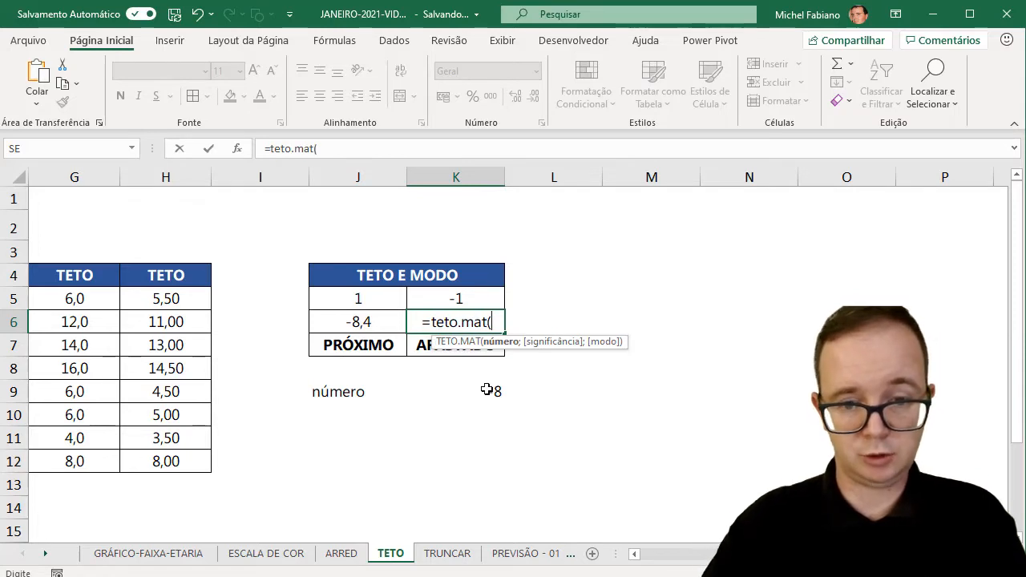
left_click(486, 390)
type(";")
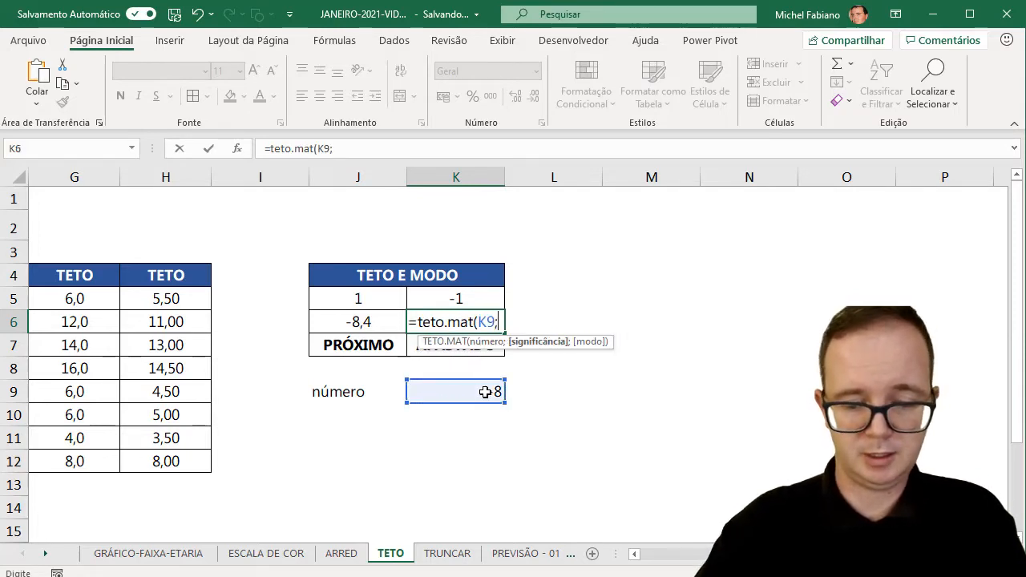
type("1,2")
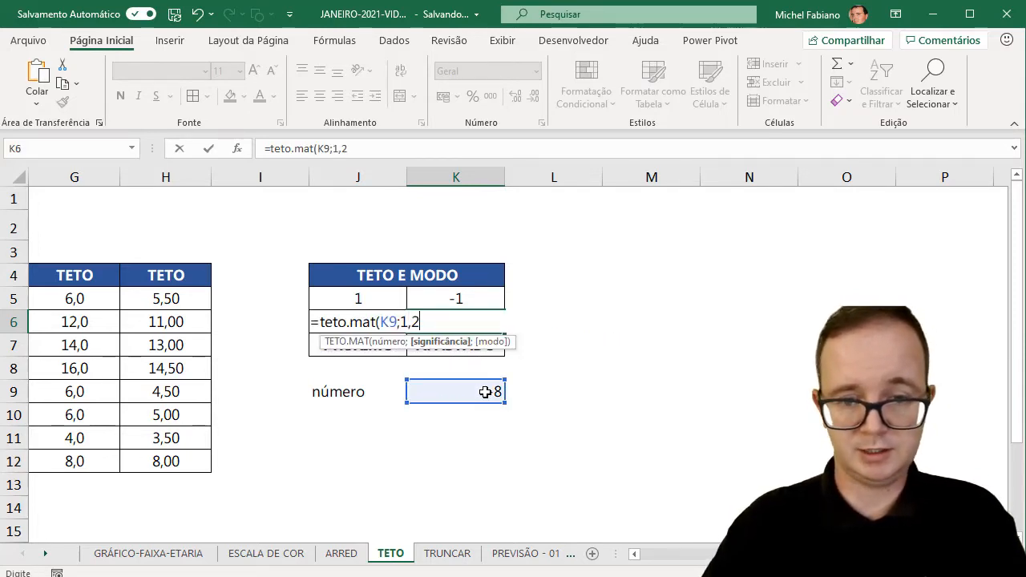
type(";")
left_click(485, 299)
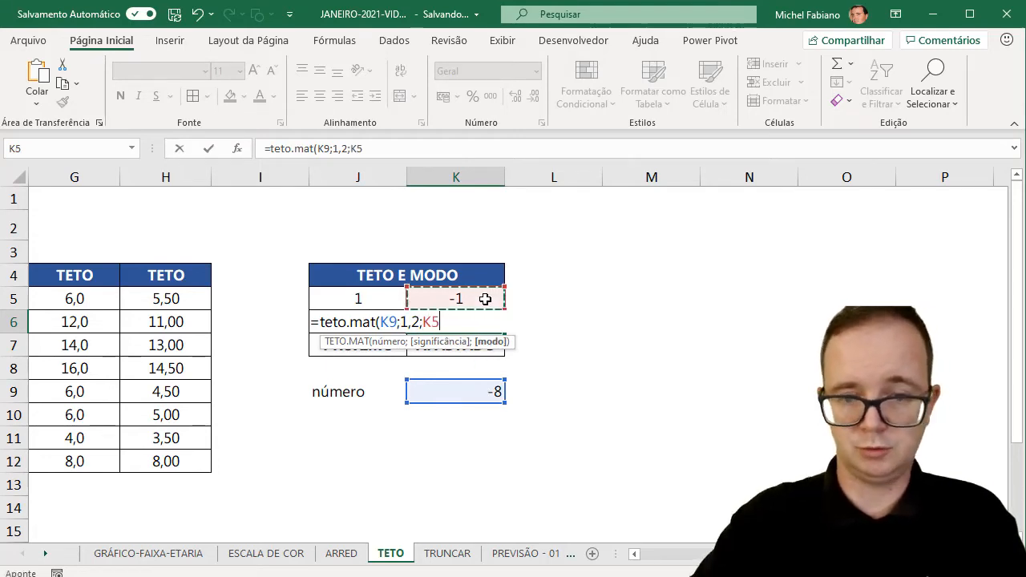
type(")")
key("Return")
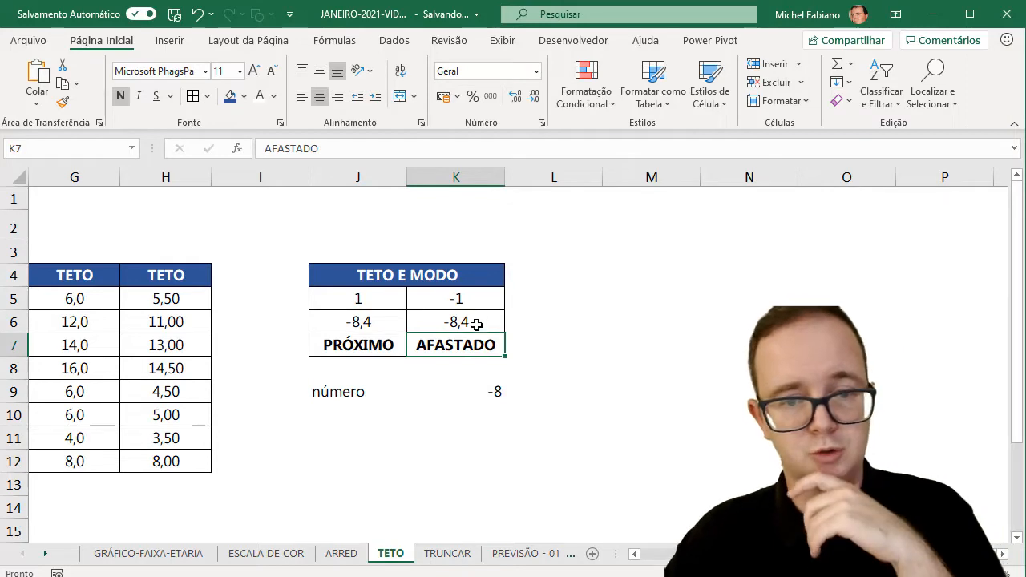
Remove the mode argument from the formula in J6 so it reads =TETO.MAT(K9;1,2).
left_click(475, 321)
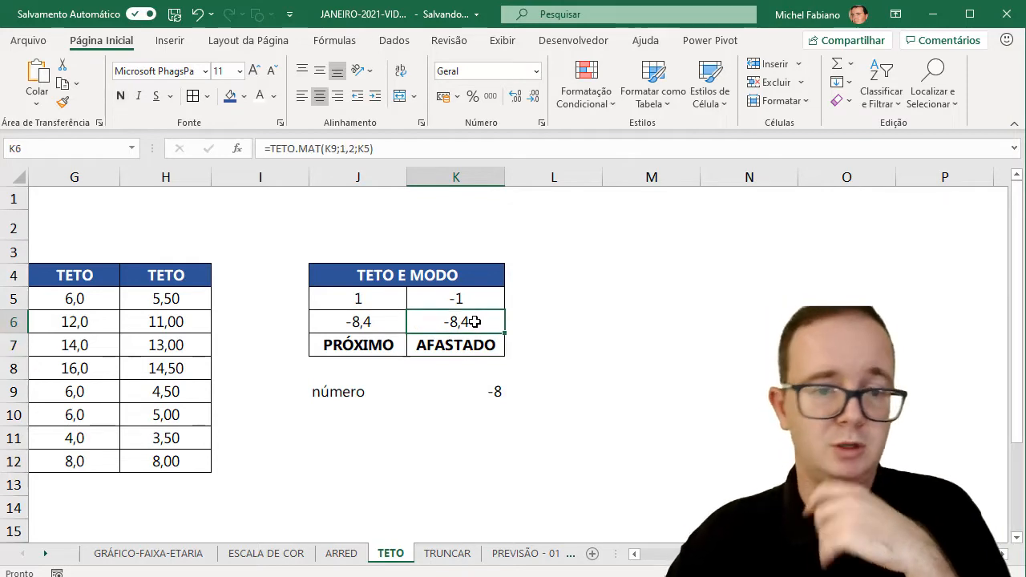
left_click(387, 316)
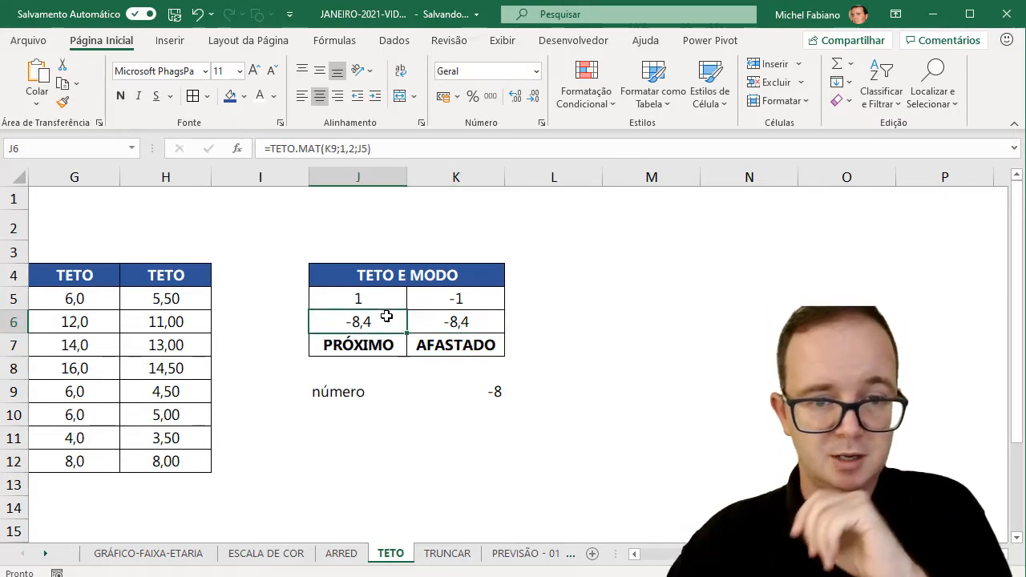
double_click(386, 316)
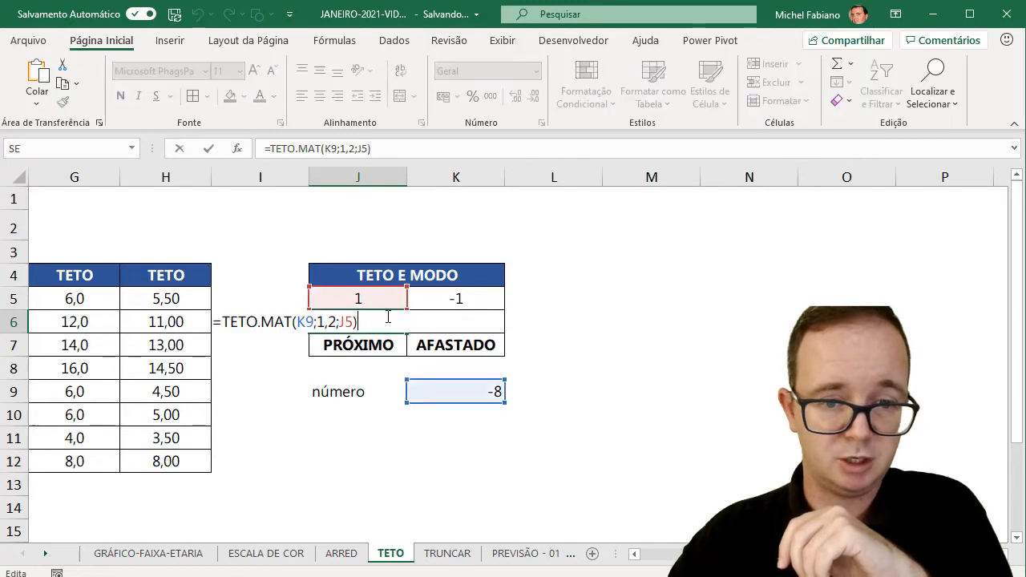
key("BackSpace")
key("BackSpace")
key("BackSpace")
key("BackSpace")
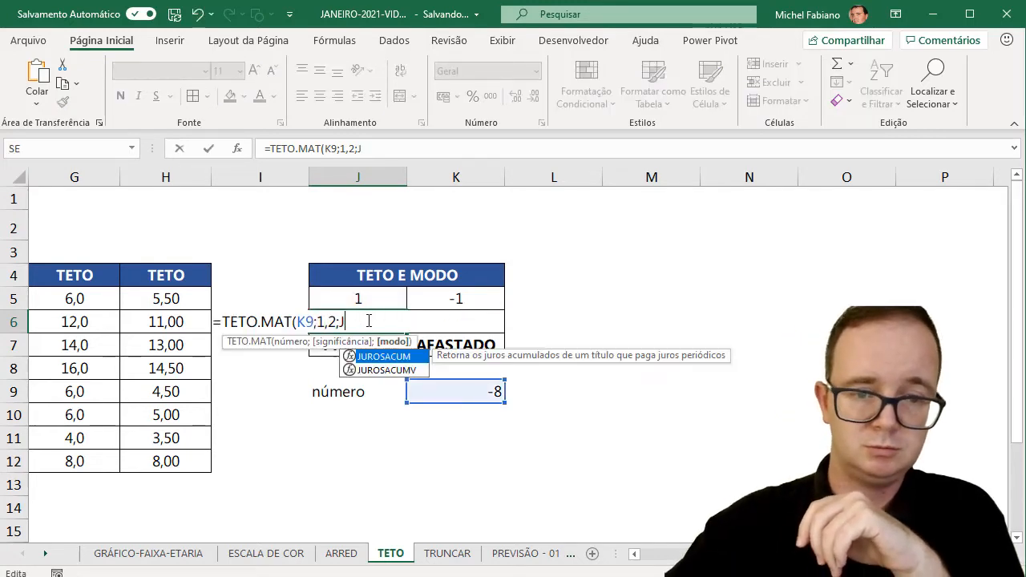
type(")")
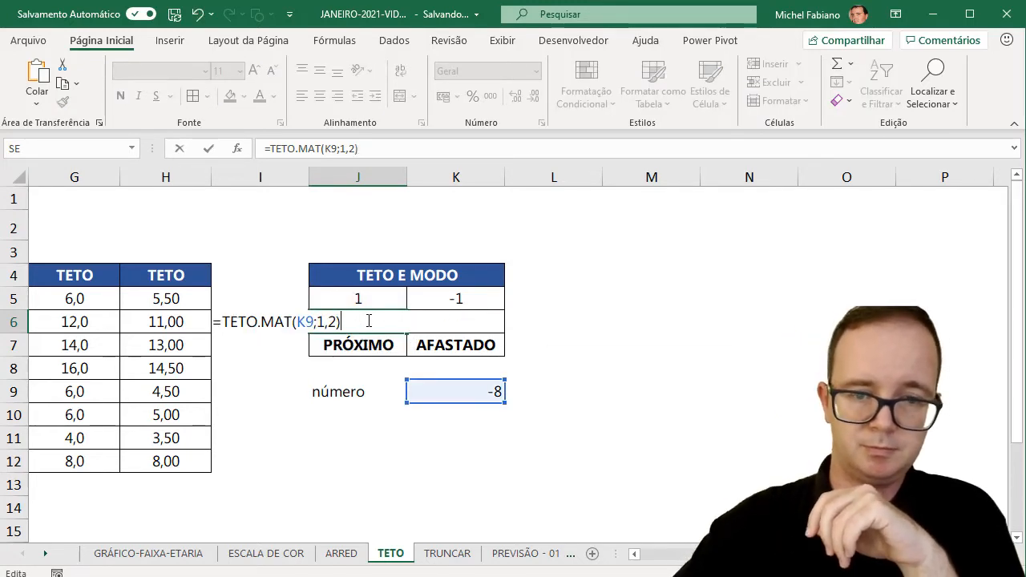
key("Return")
right_click(391, 322)
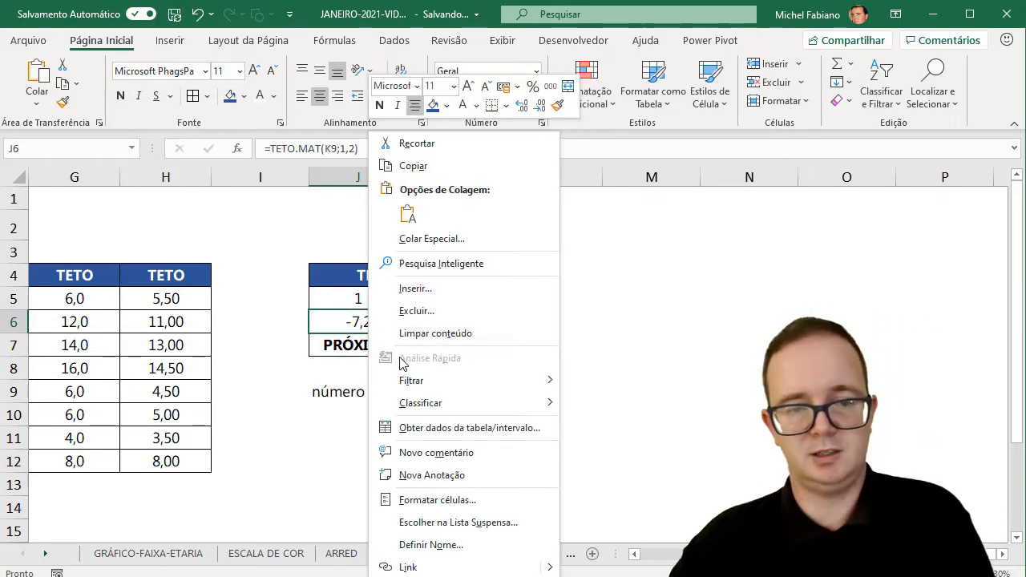
key("Escape")
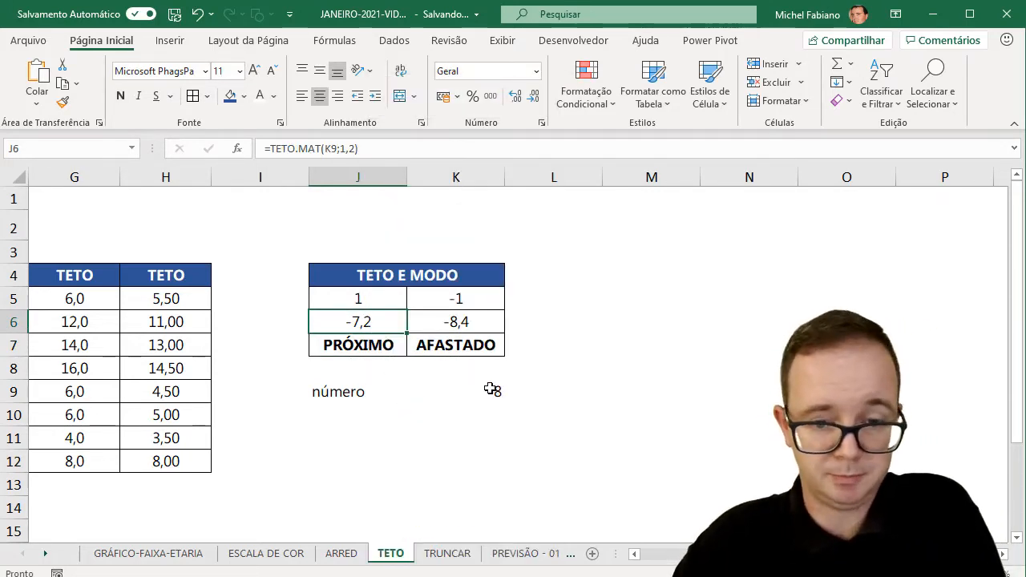
Delete the mode value in J5, and check the J6 formula against the number in K9.
left_click(372, 301)
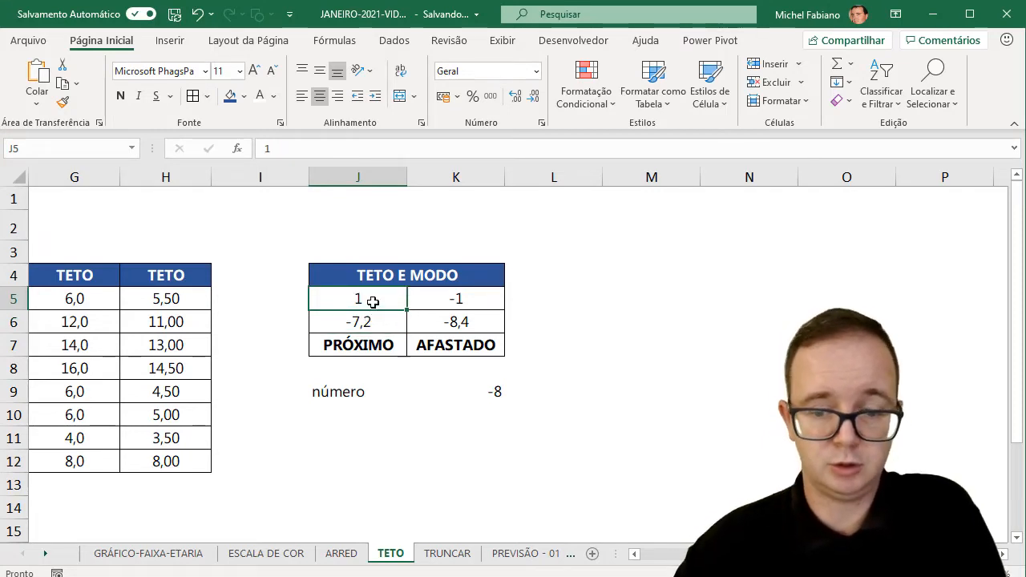
key("Delete")
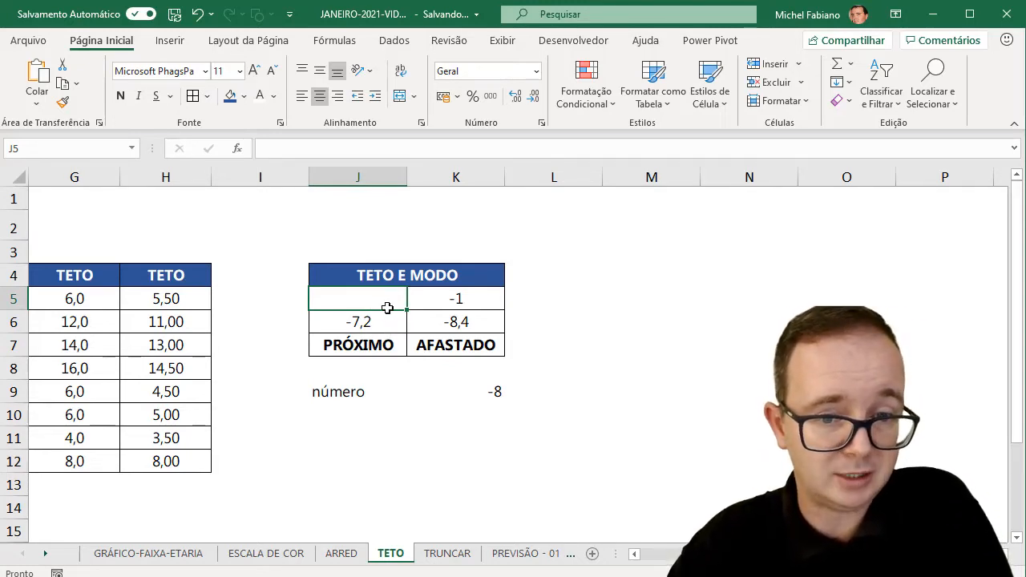
left_click(380, 324)
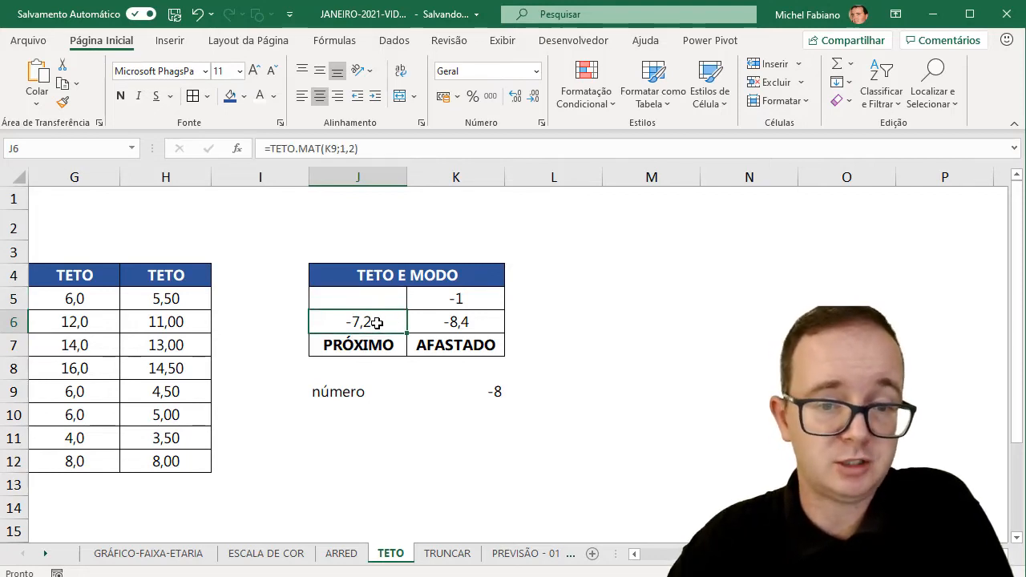
left_click(495, 390)
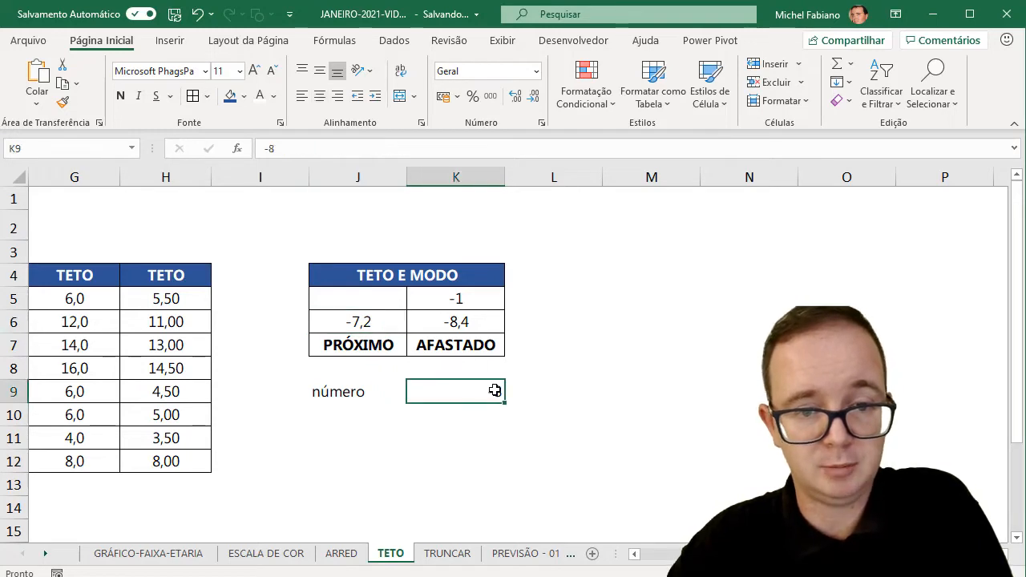
left_click(374, 325)
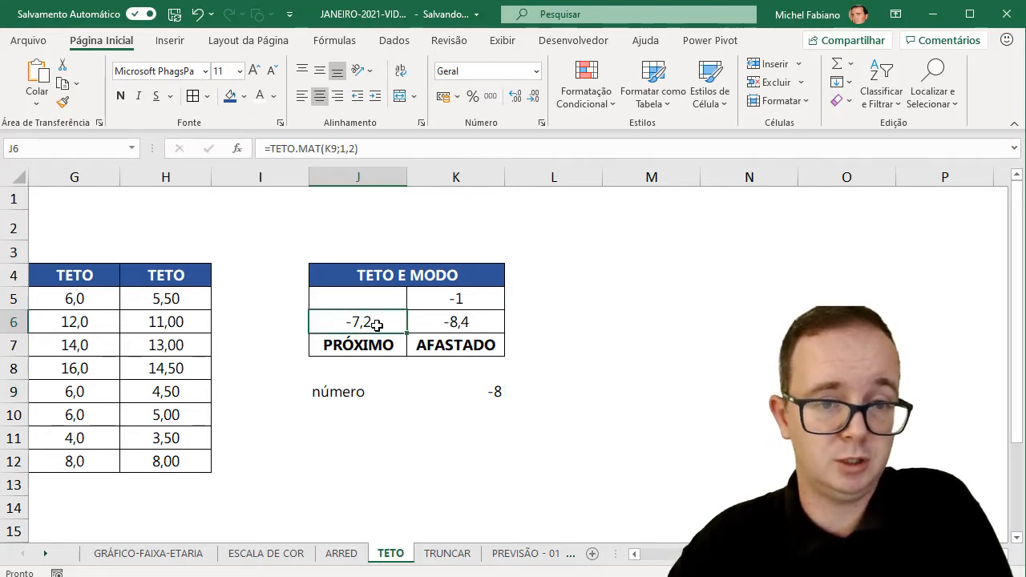
Compare the TETO.MAT formulas in J6 and K6, with and without the mode argument, against their PRÓXIMO and AFASTADO labels.
left_click(457, 322)
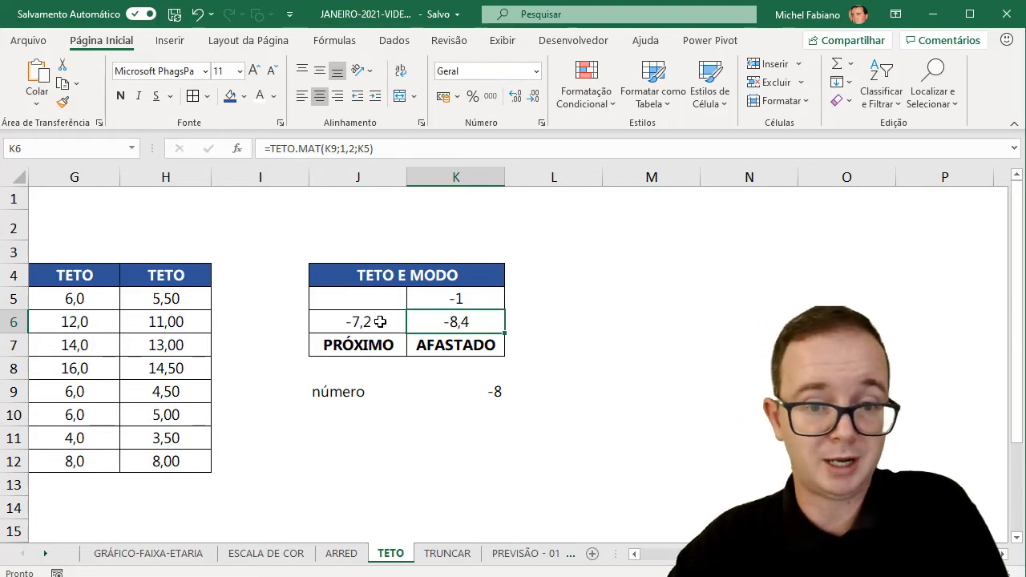
left_click_drag(433, 298, 401, 298)
left_click(438, 344)
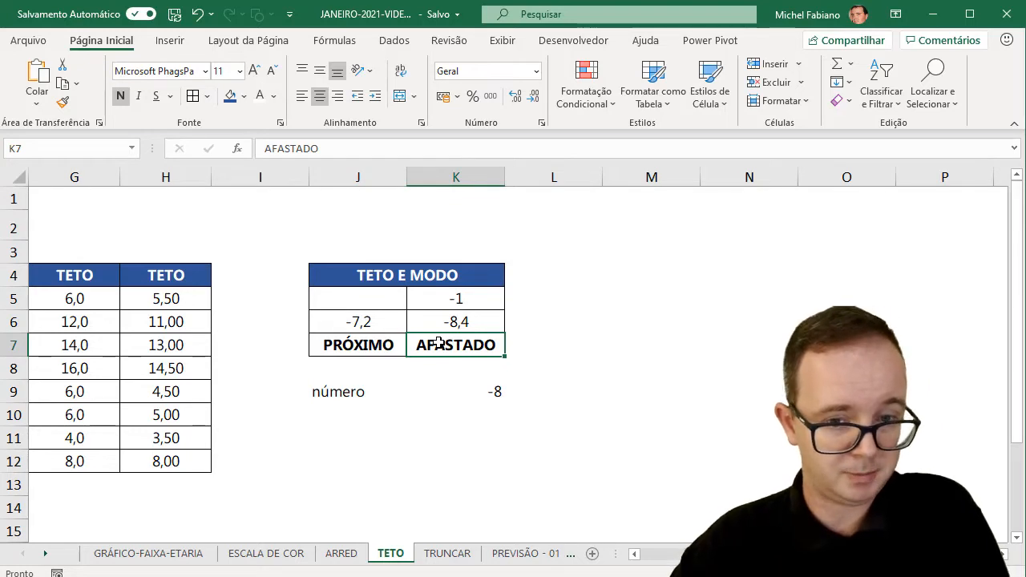
left_click(369, 321)
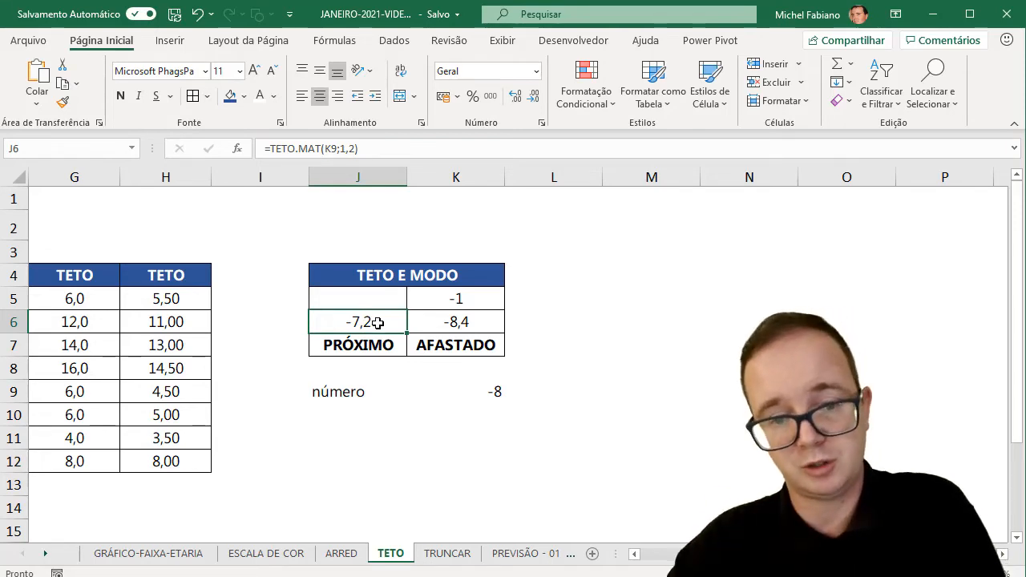
left_click(454, 322)
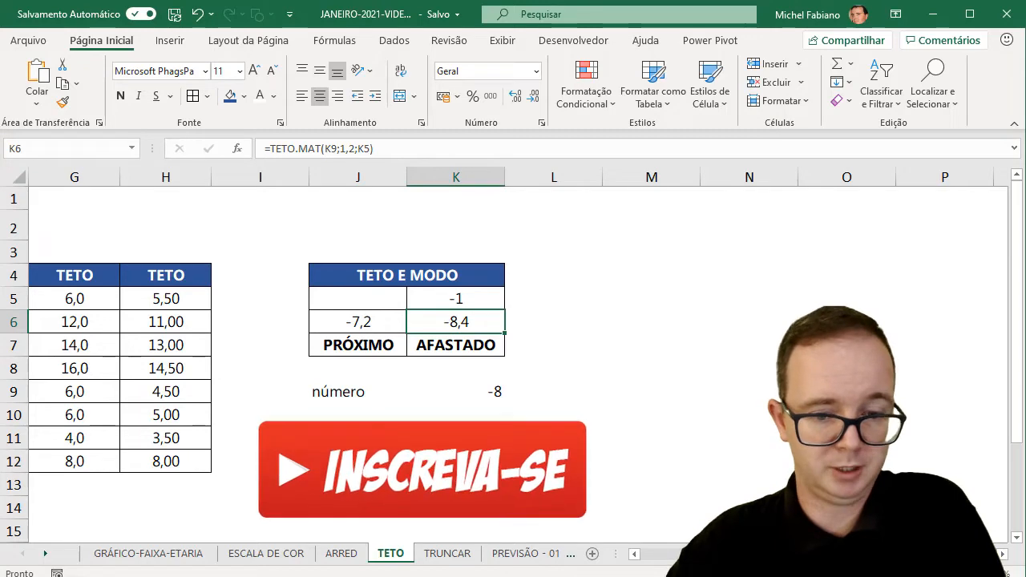
Open the TRUNCAR sheet and clear the first TRUNCAR column, C5:C12.
left_click(442, 554)
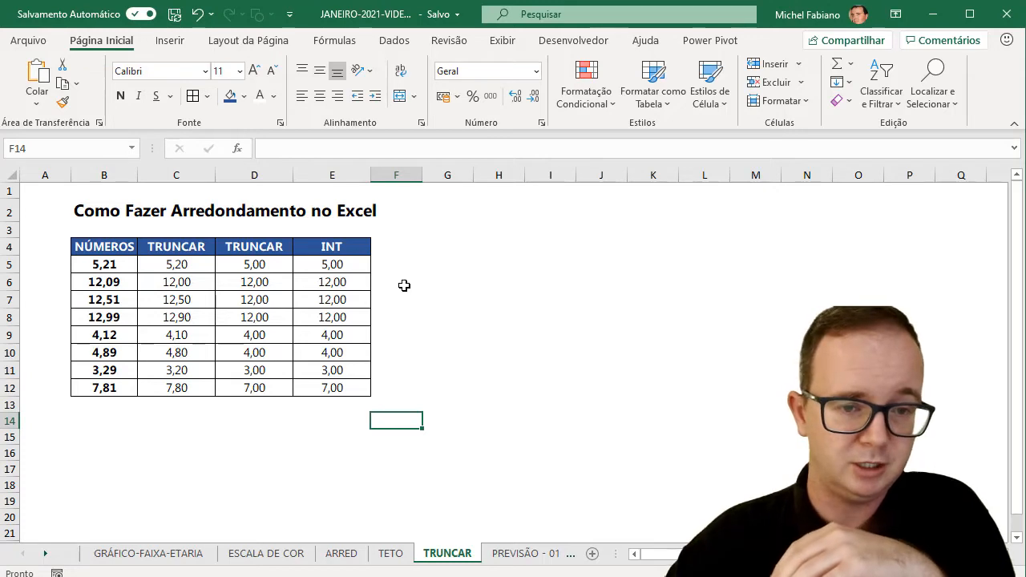
left_click(175, 263)
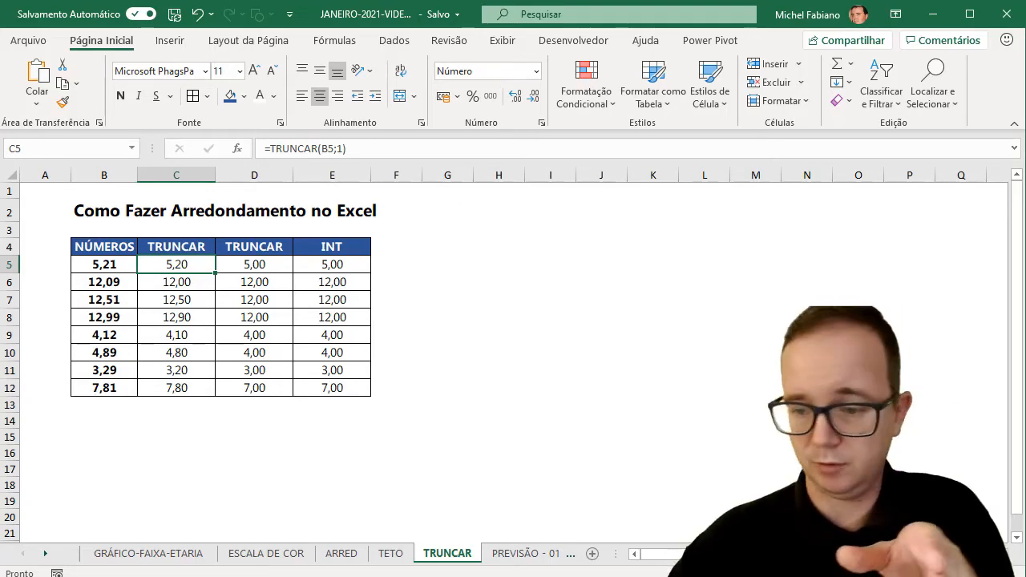
scroll(305, 313, "up", 3)
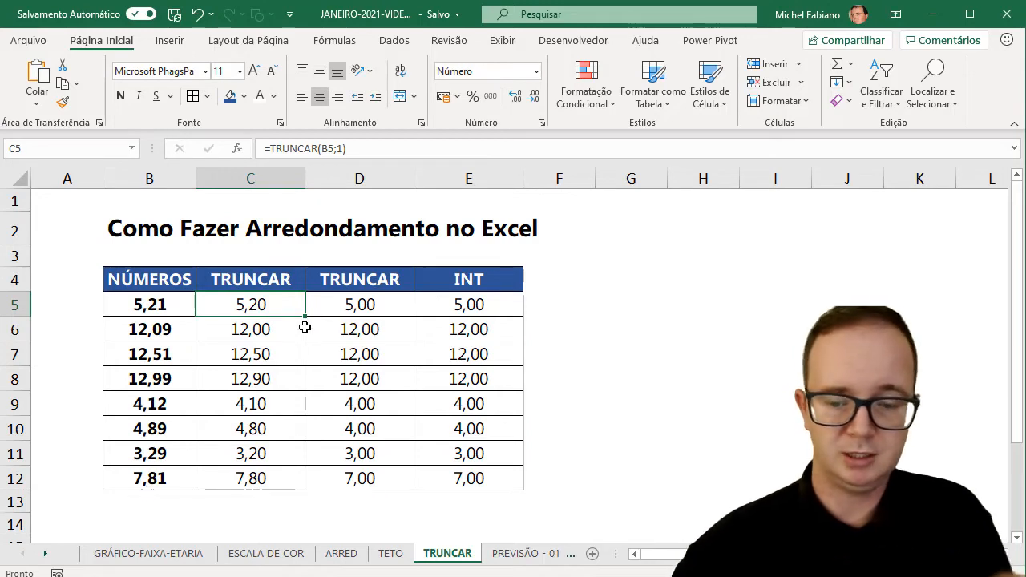
left_click_drag(291, 310, 296, 476)
key("Delete")
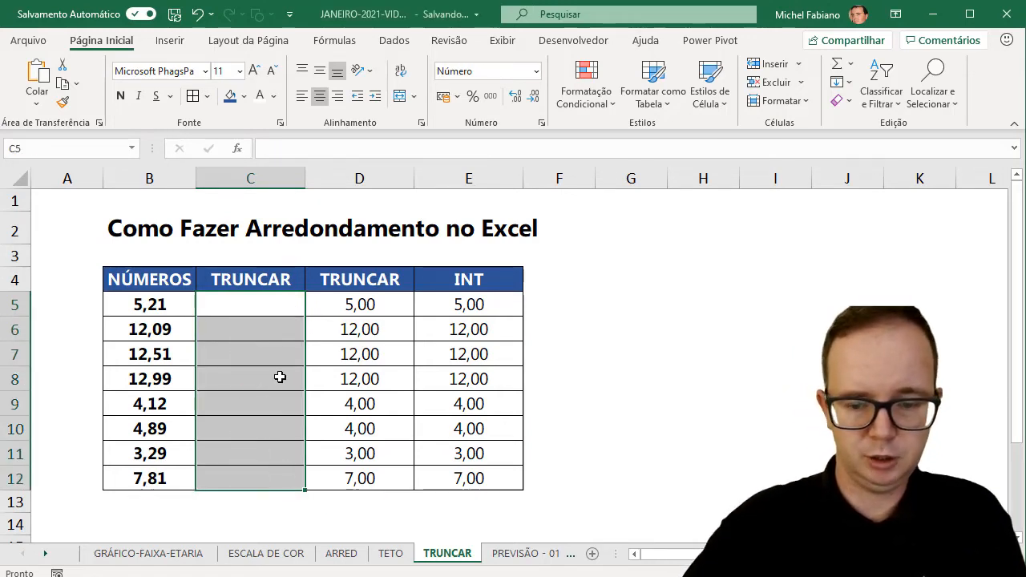
Enter =TRUNCAR(B5;1) in C5 and fill the formula down to C12.
type("=truncar(")
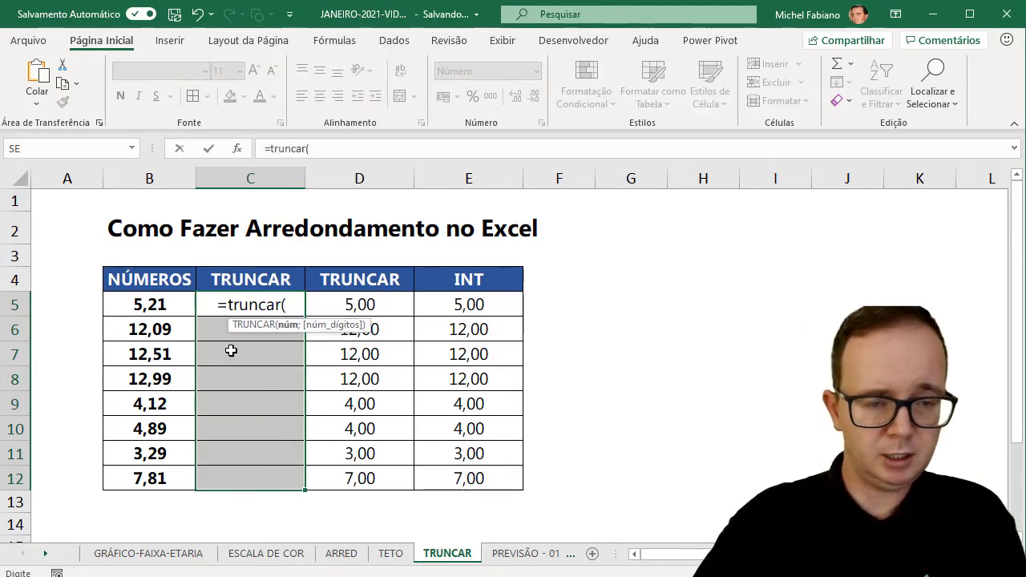
left_click(171, 301)
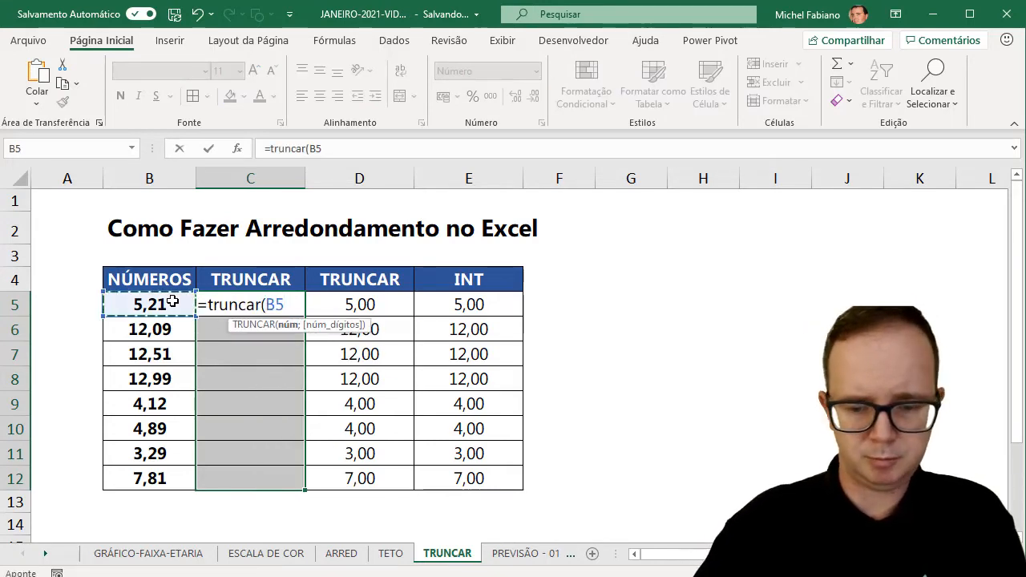
type(";1)")
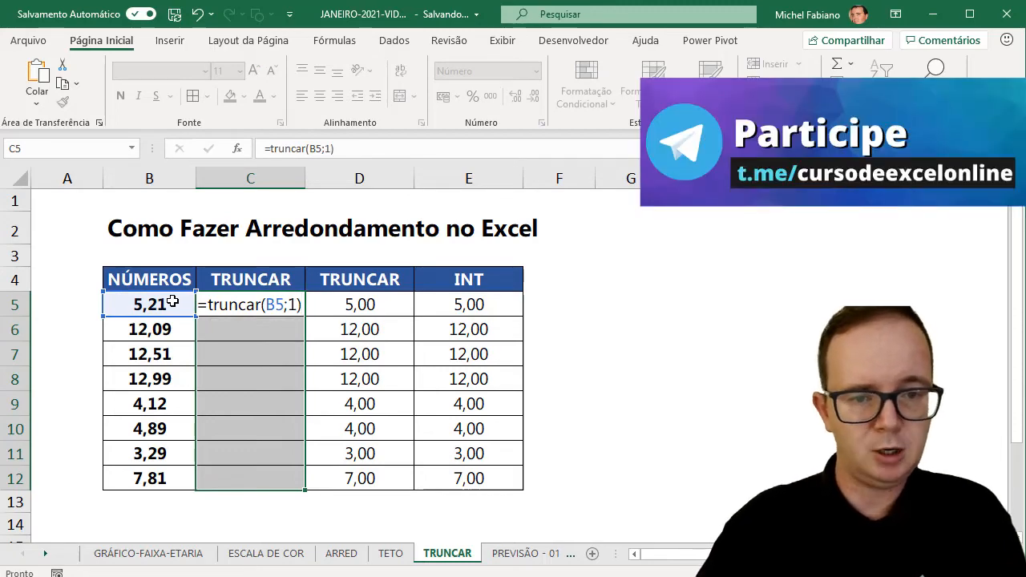
key("Return")
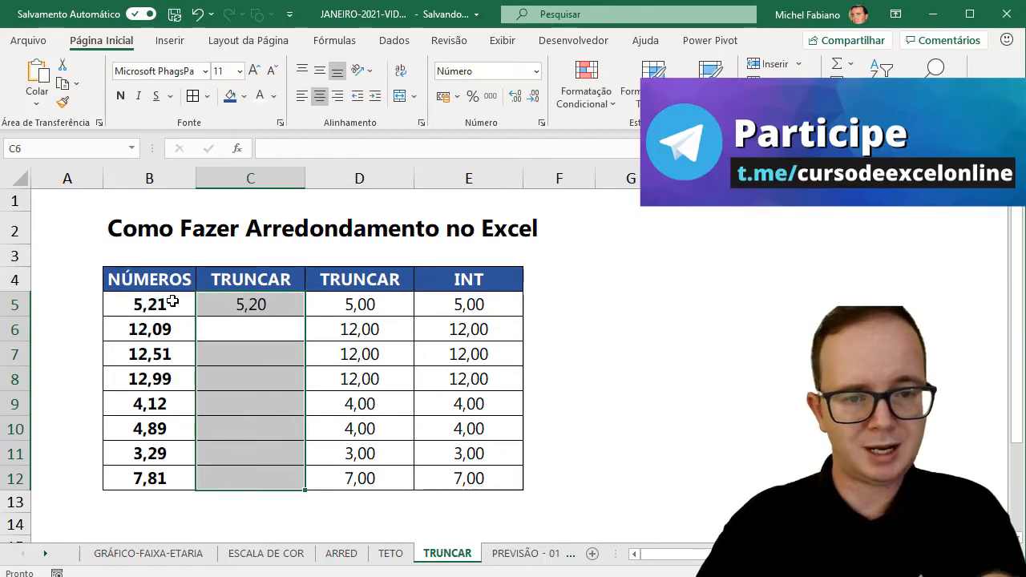
left_click(263, 305)
double_click(312, 317)
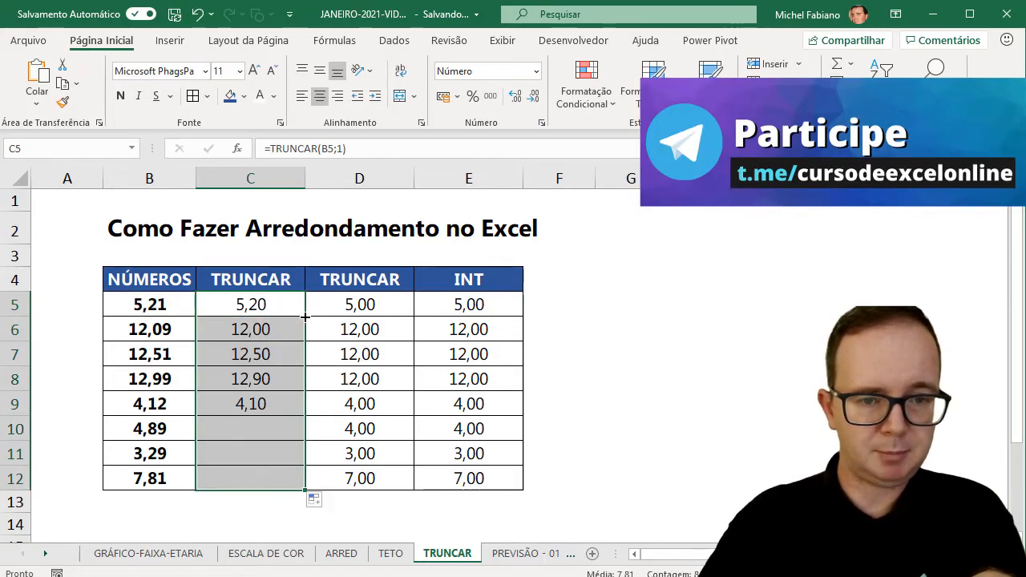
Try showing fewer decimal places in C5:C12, and restore the display to two decimals.
left_click(534, 96)
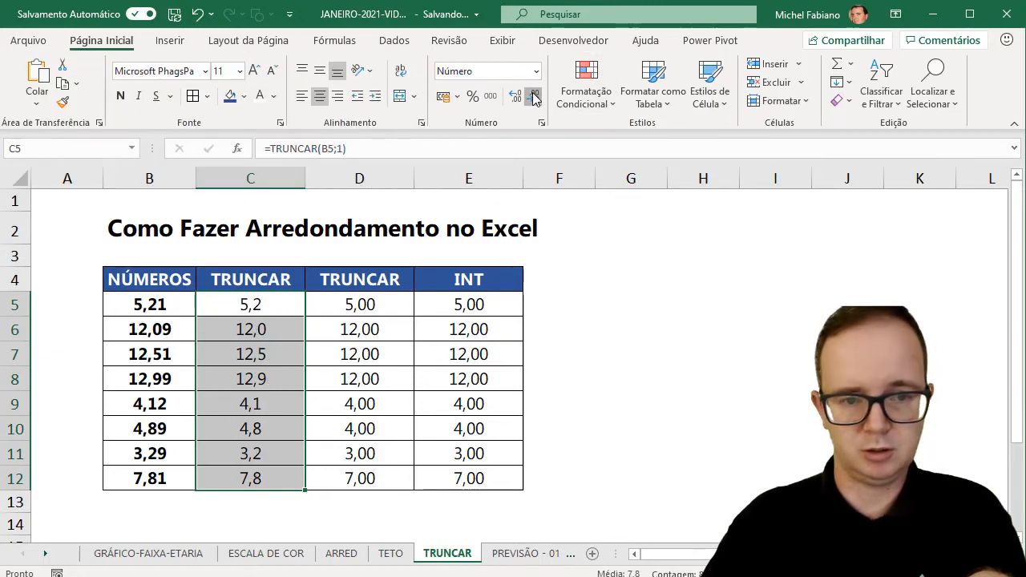
left_click(534, 96)
left_click(515, 96)
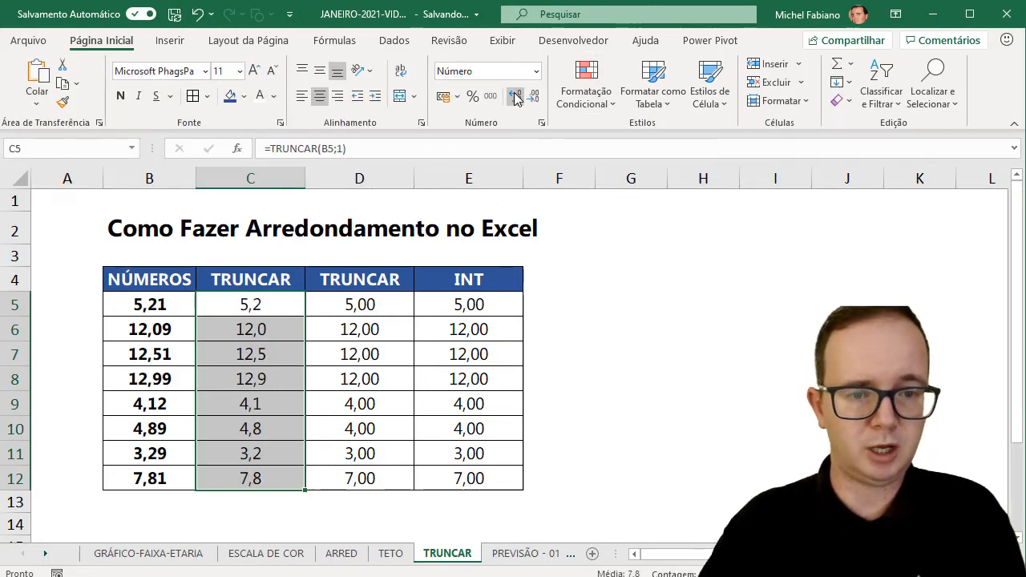
left_click(515, 96)
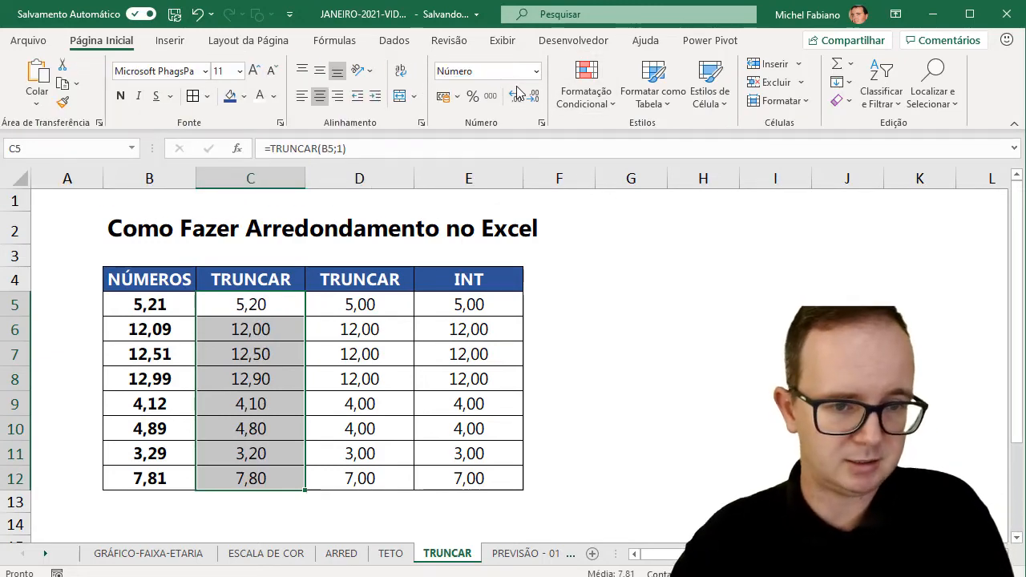
Clear the existing formulas from the second TRUNCAR column, D5:D12.
left_click(380, 309)
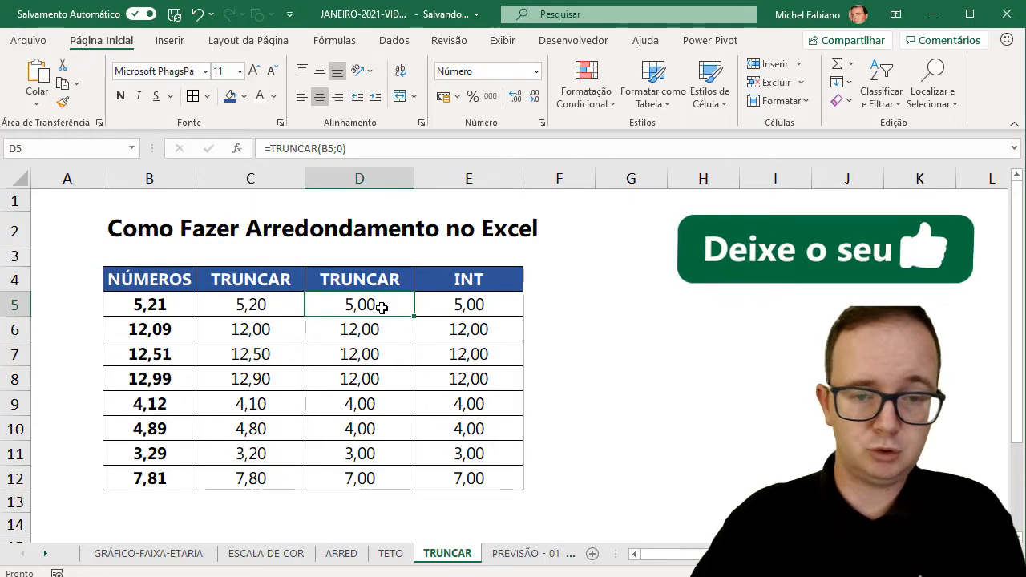
left_click_drag(380, 308, 380, 477)
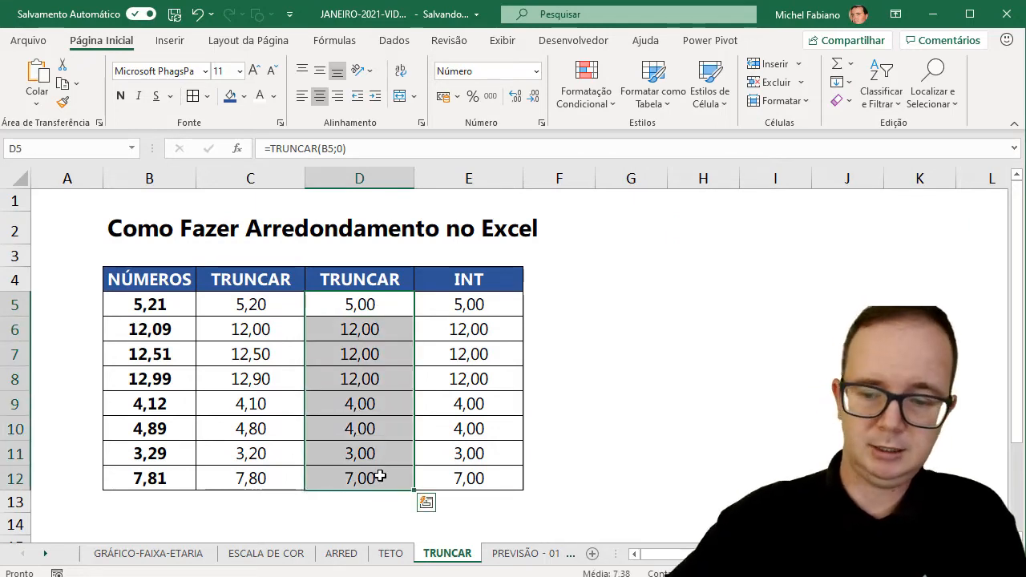
key("Delete")
Enter =TRUNCAR(B5;0) in D5 and fill the formula down to D12.
left_click(394, 298)
type("=")
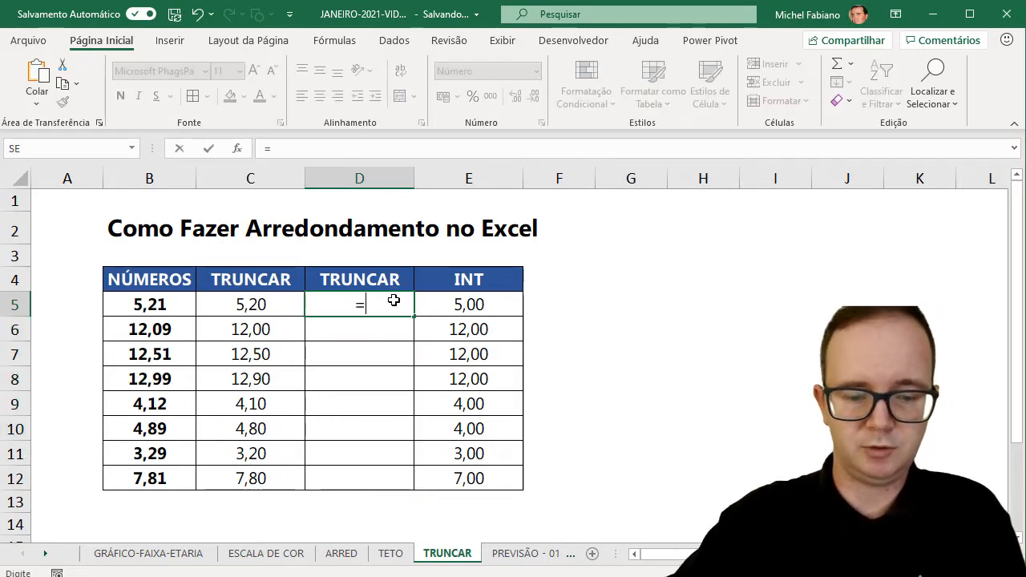
type("trunca")
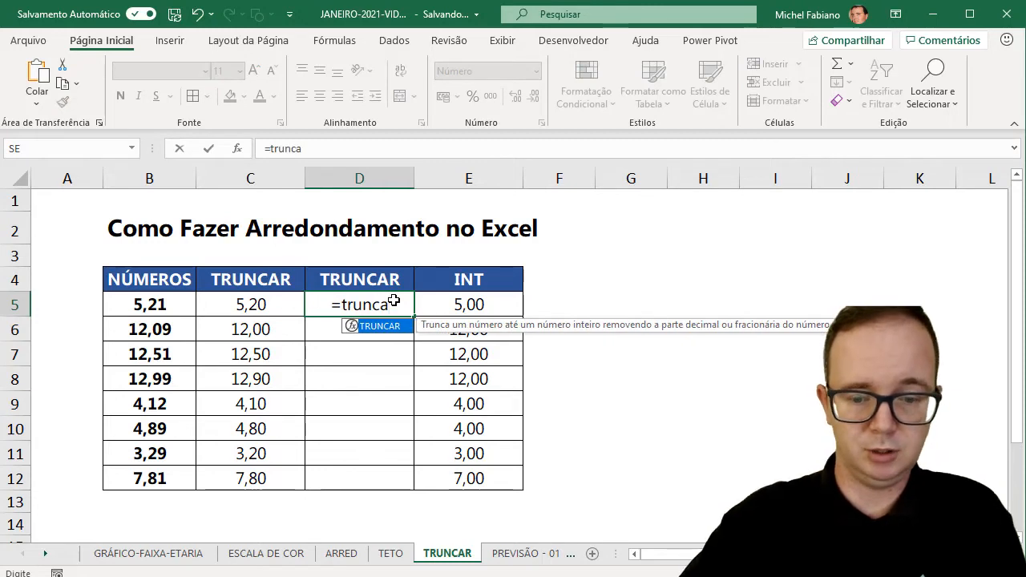
type("(")
key("BackSpace")
type("r(")
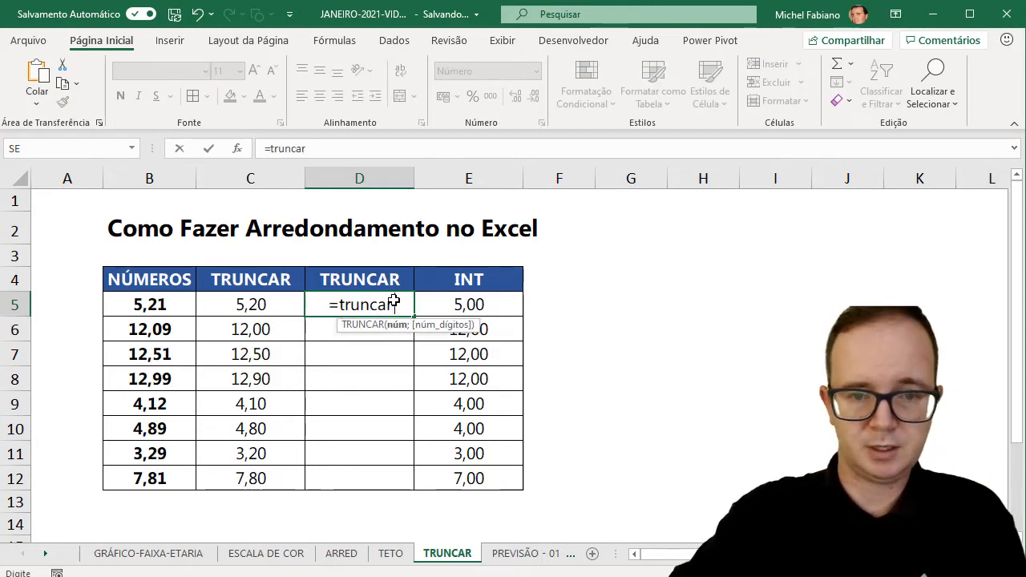
left_click(155, 300)
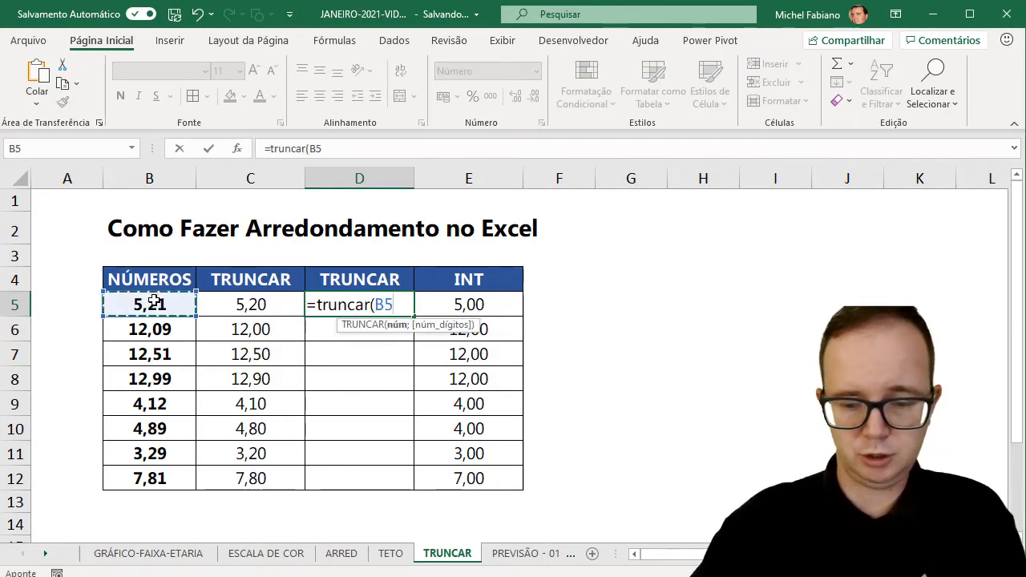
type(";0)")
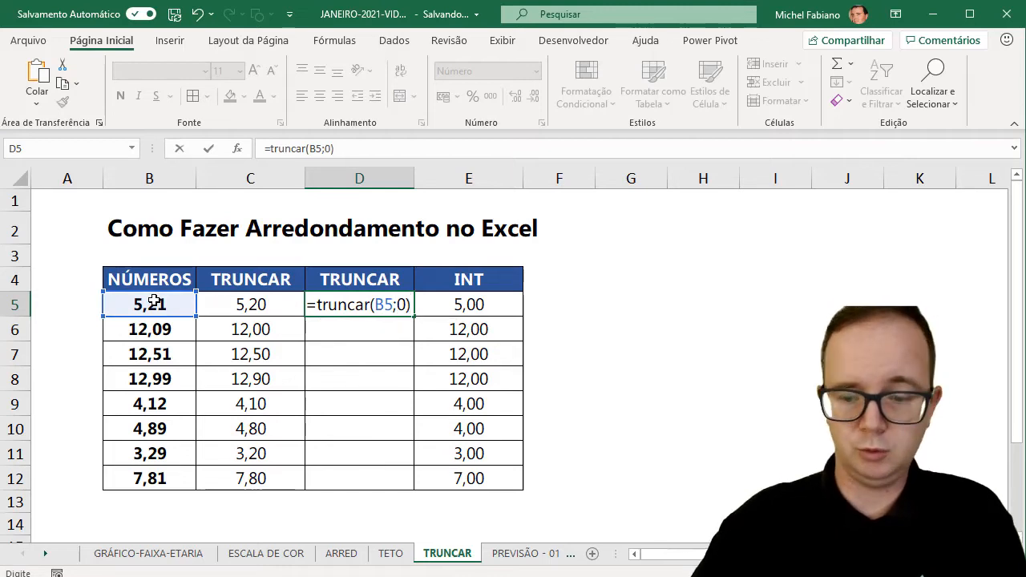
key("Return")
left_click(344, 305)
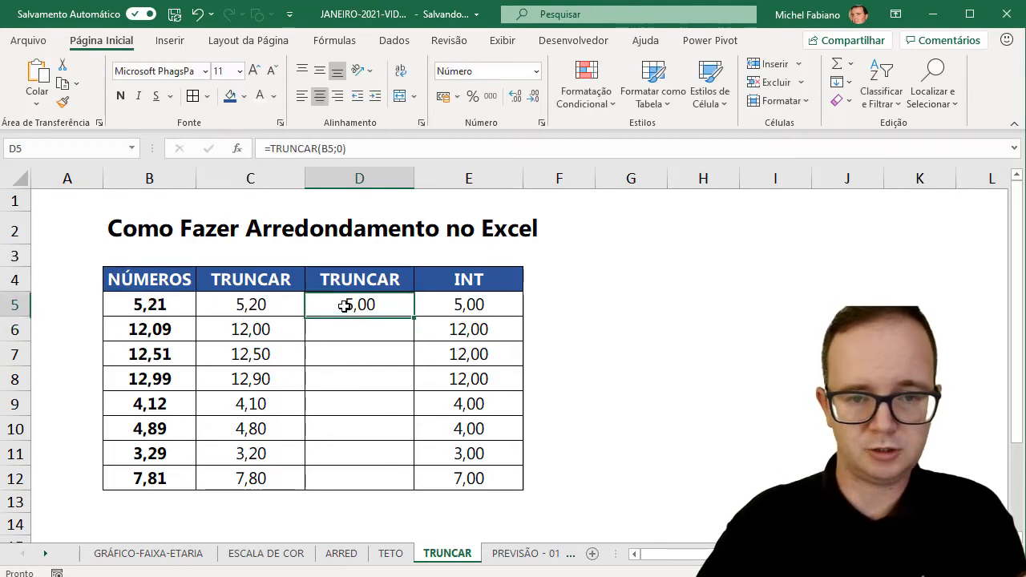
double_click(414, 317)
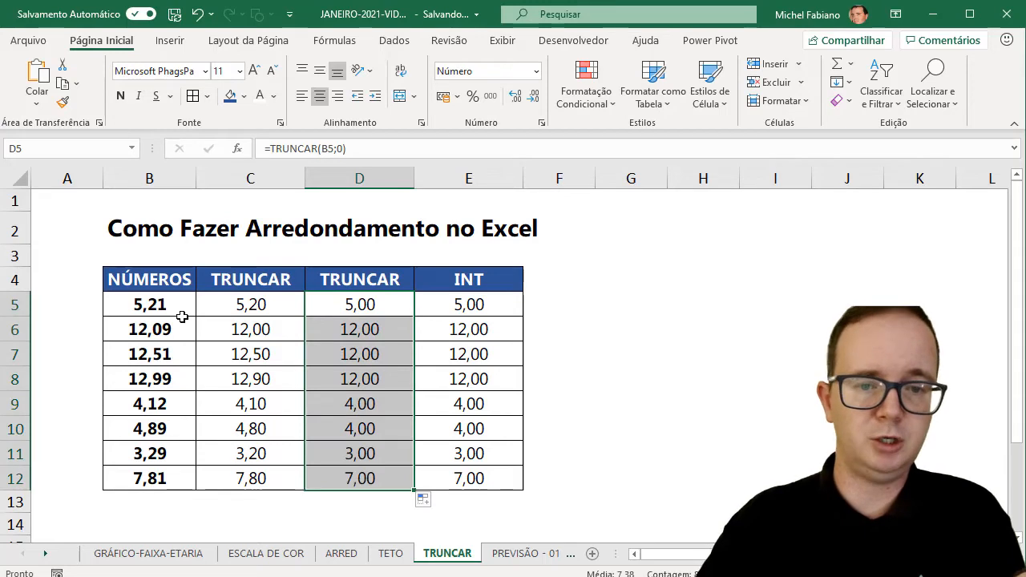
Clear the existing formulas from the INT column, E5:E12.
left_click(495, 304)
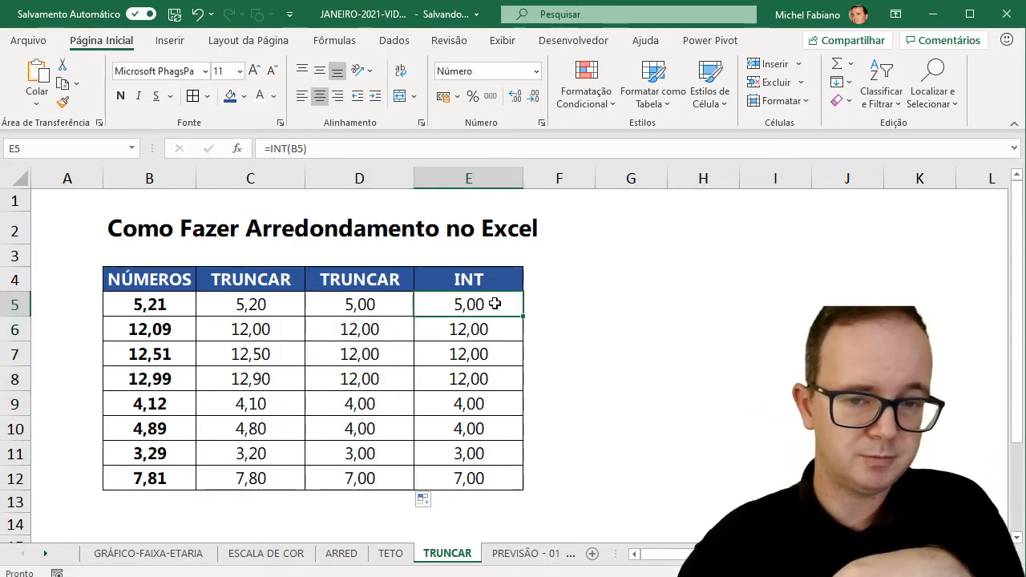
left_click_drag(494, 304, 486, 478)
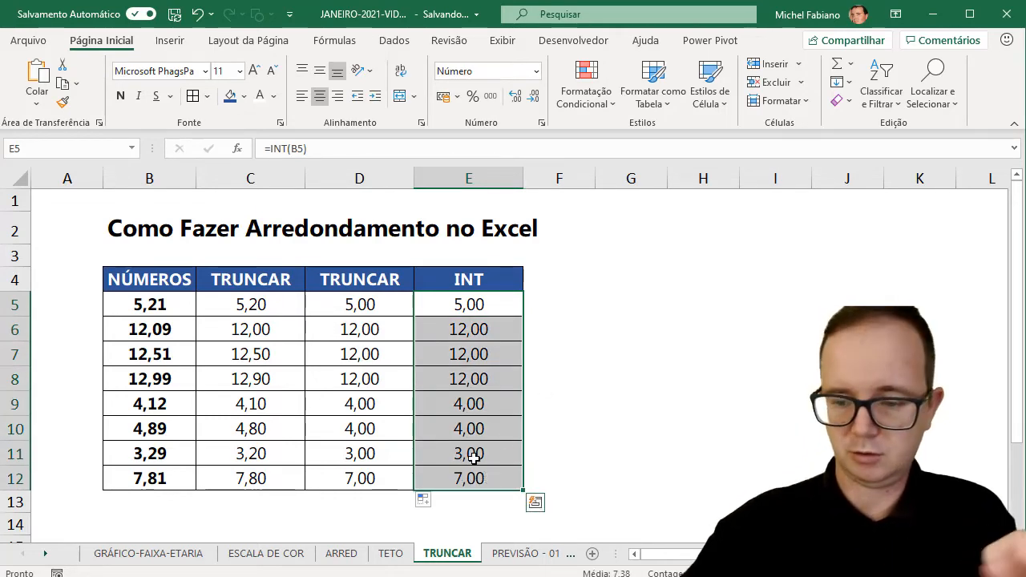
key("Delete")
Enter =INT(B5) in E5 and fill the formula down to E12.
left_click(470, 300)
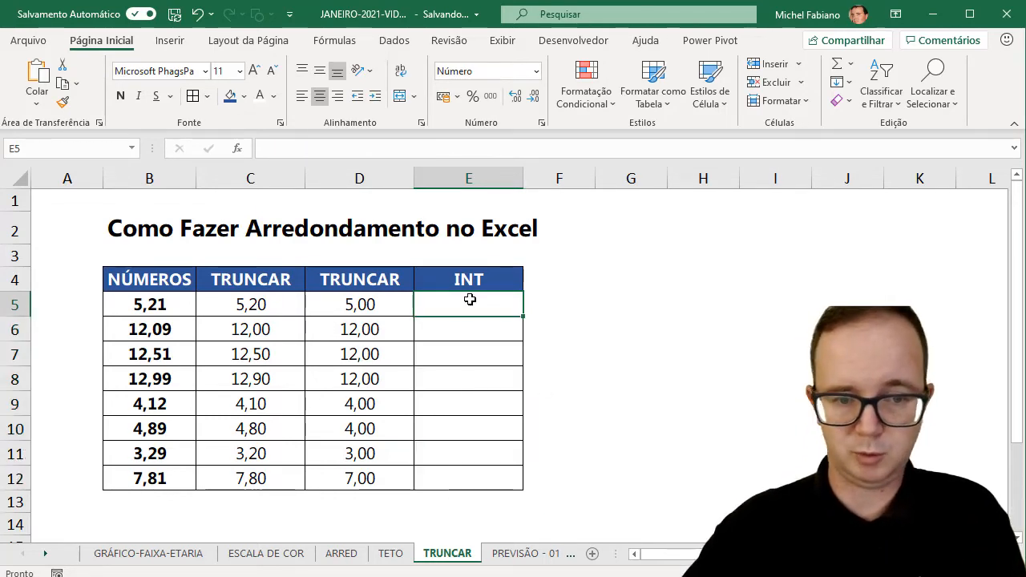
type("=int(")
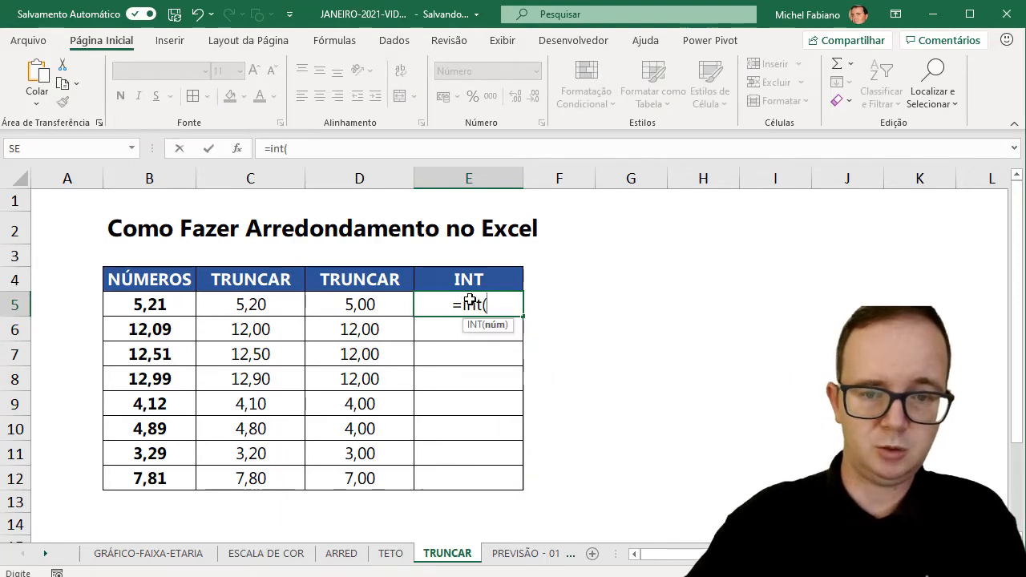
left_click(131, 300)
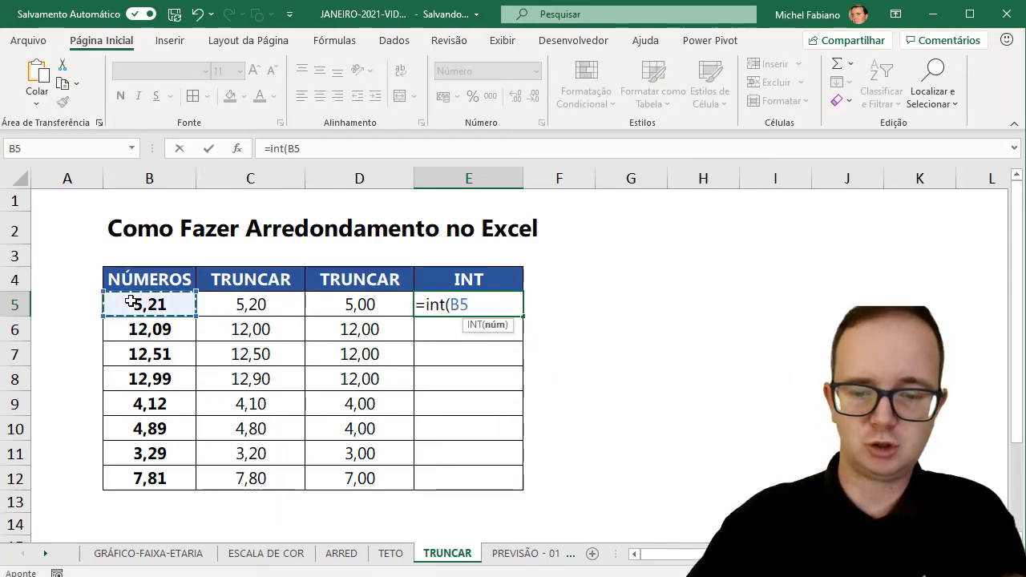
key("Return")
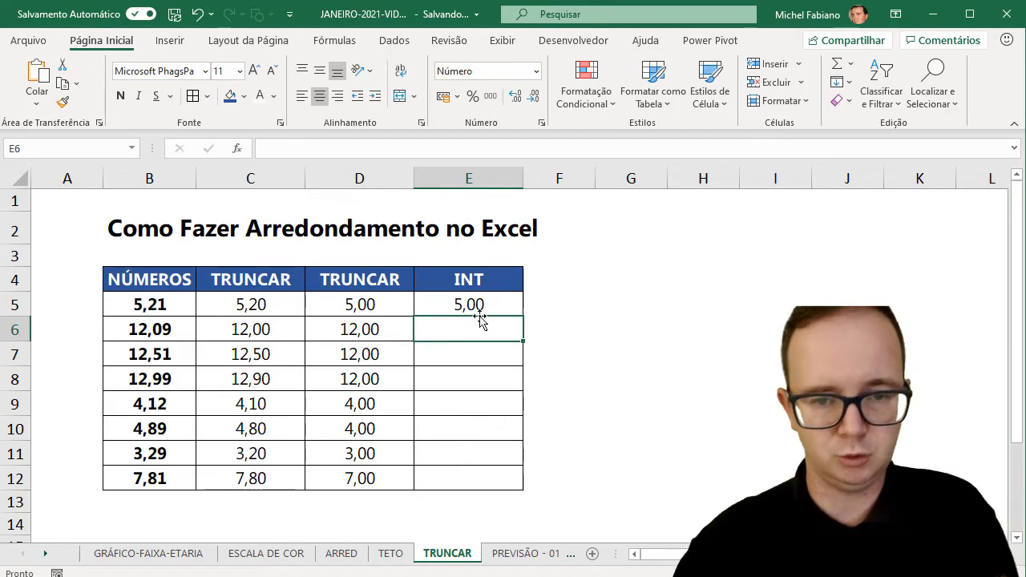
left_click(499, 303)
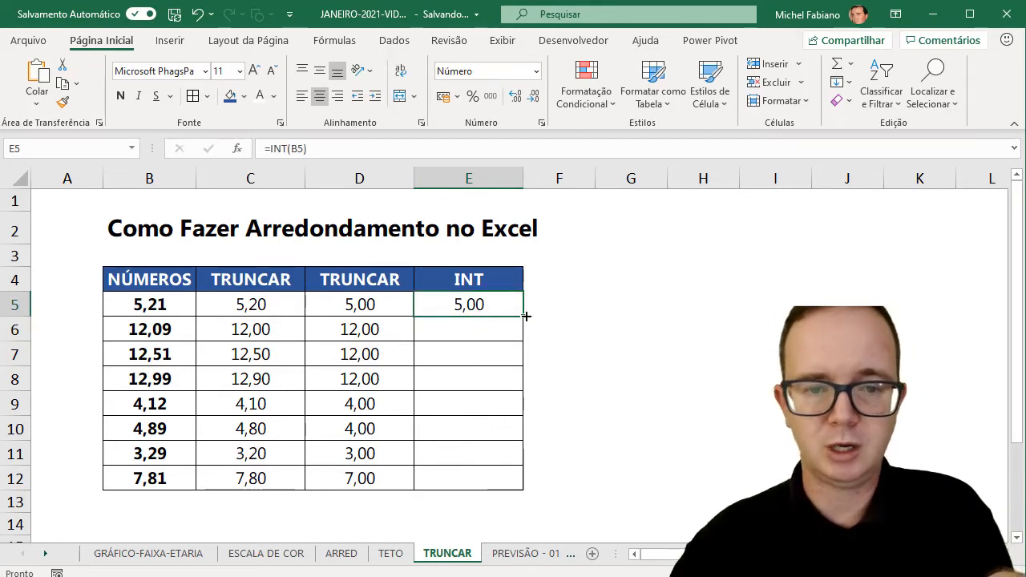
double_click(524, 316)
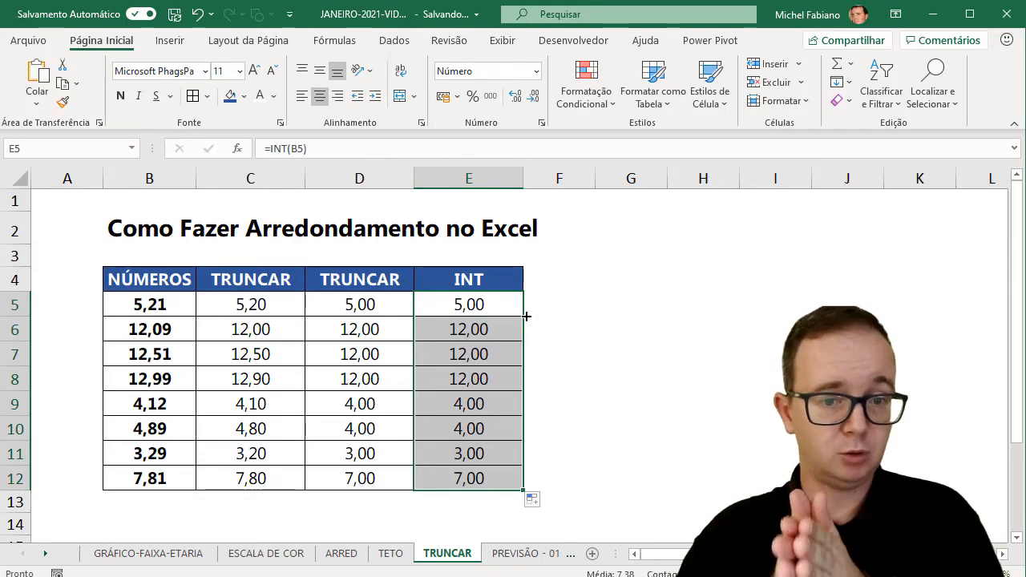
Change the first number under NÚMEROS, in B5, to 5,2123.
left_click(264, 302)
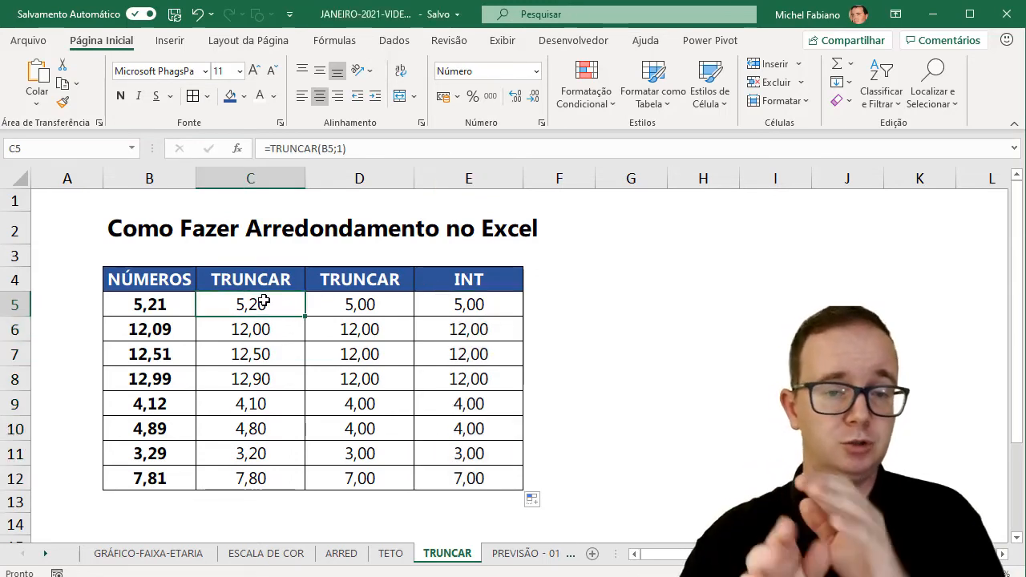
left_click(177, 306)
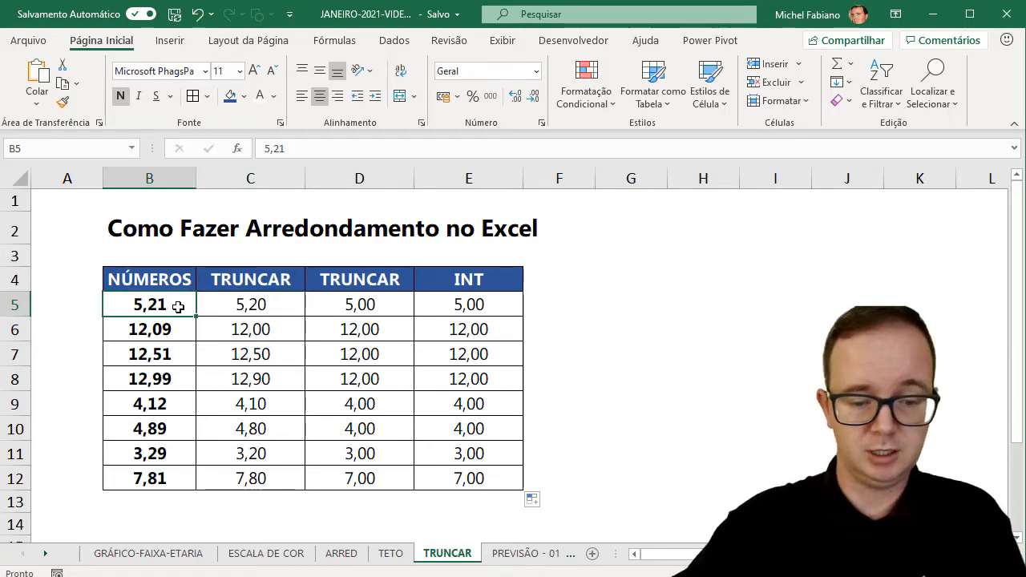
type("5,212")
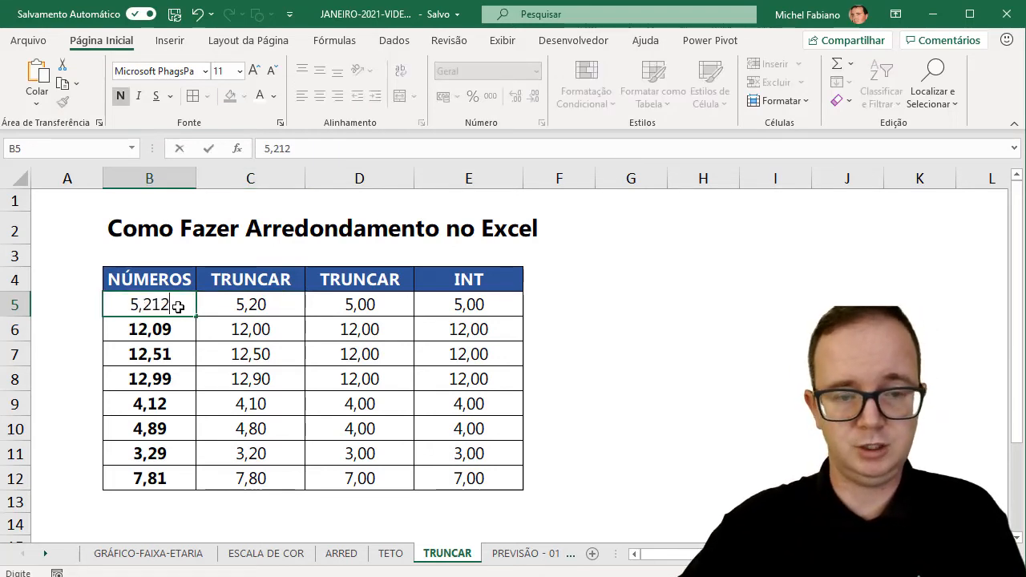
type("3")
key("Return")
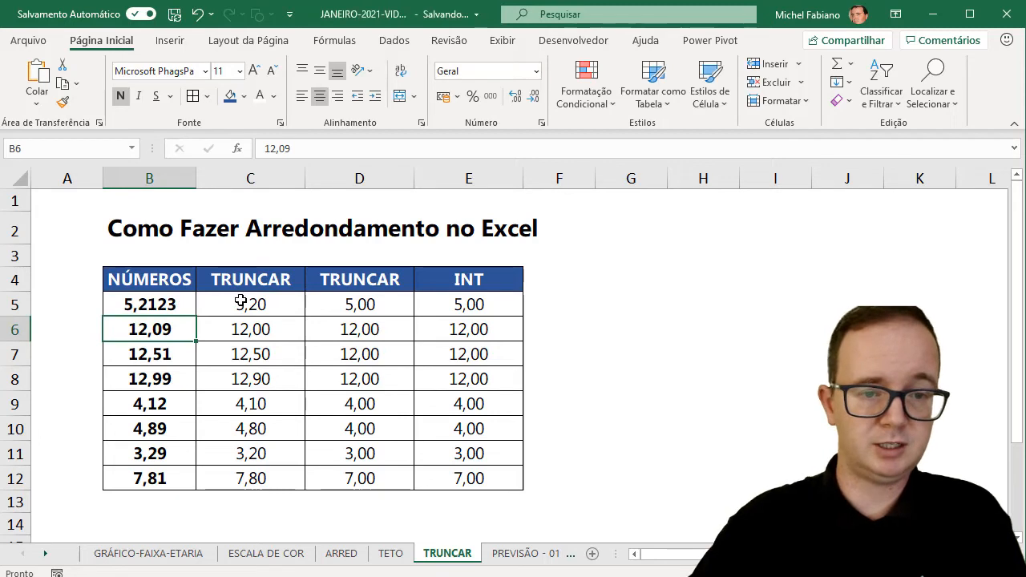
Change the number of digits in the C5 formula to 2, and compare it with the TRUNCAR formula in D5.
left_click(255, 301)
double_click(260, 305)
left_click(227, 305)
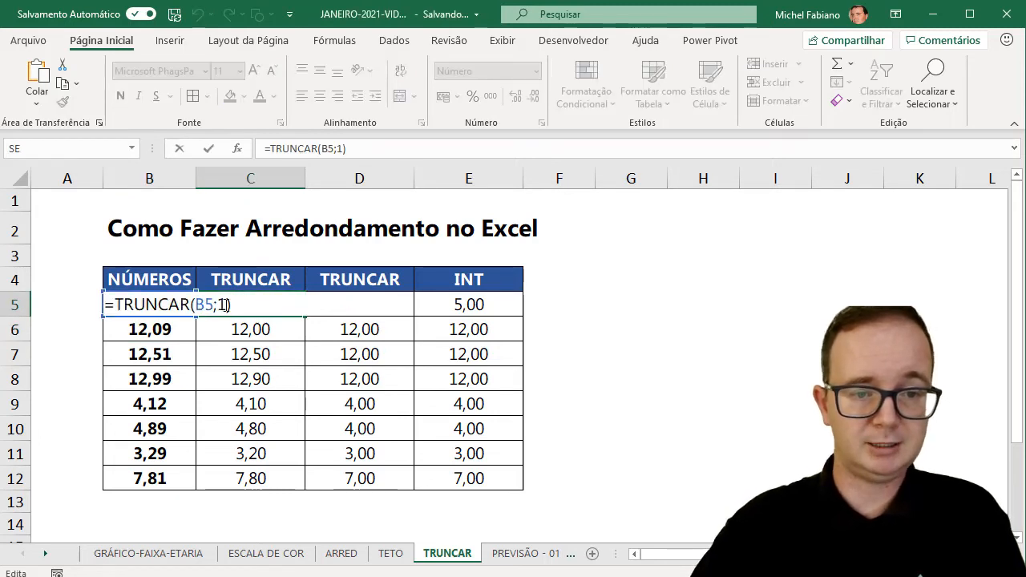
key("BackSpace")
type("2")
key("Return")
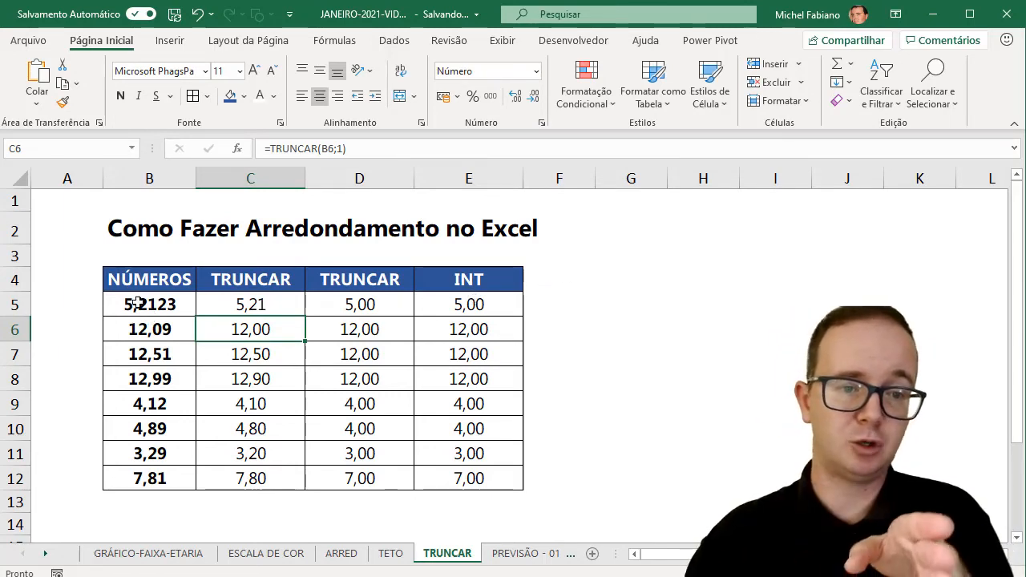
left_click(391, 305)
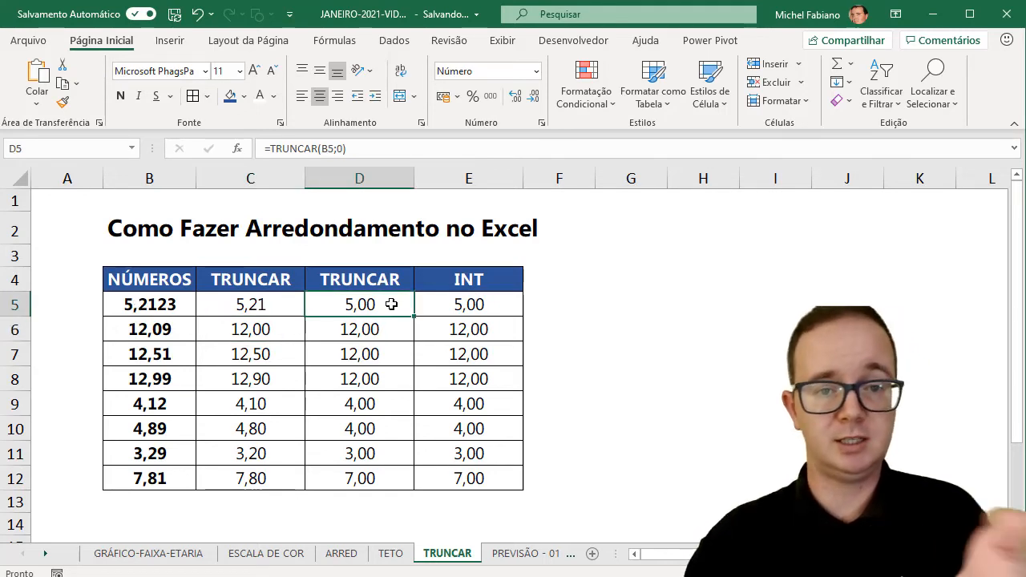